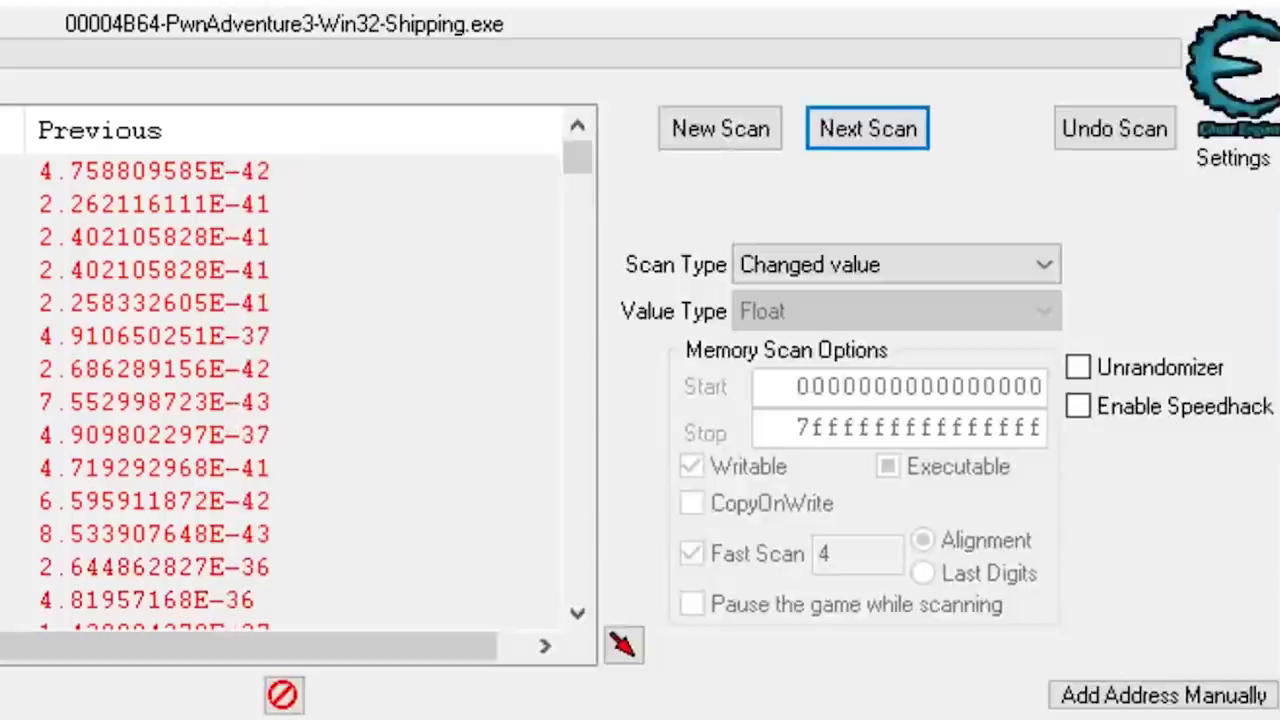
Filter the float scan results for unchanged values, and set the scan type back to Changed value.
left_click(752, 253)
left_click(911, 526)
left_click(872, 132)
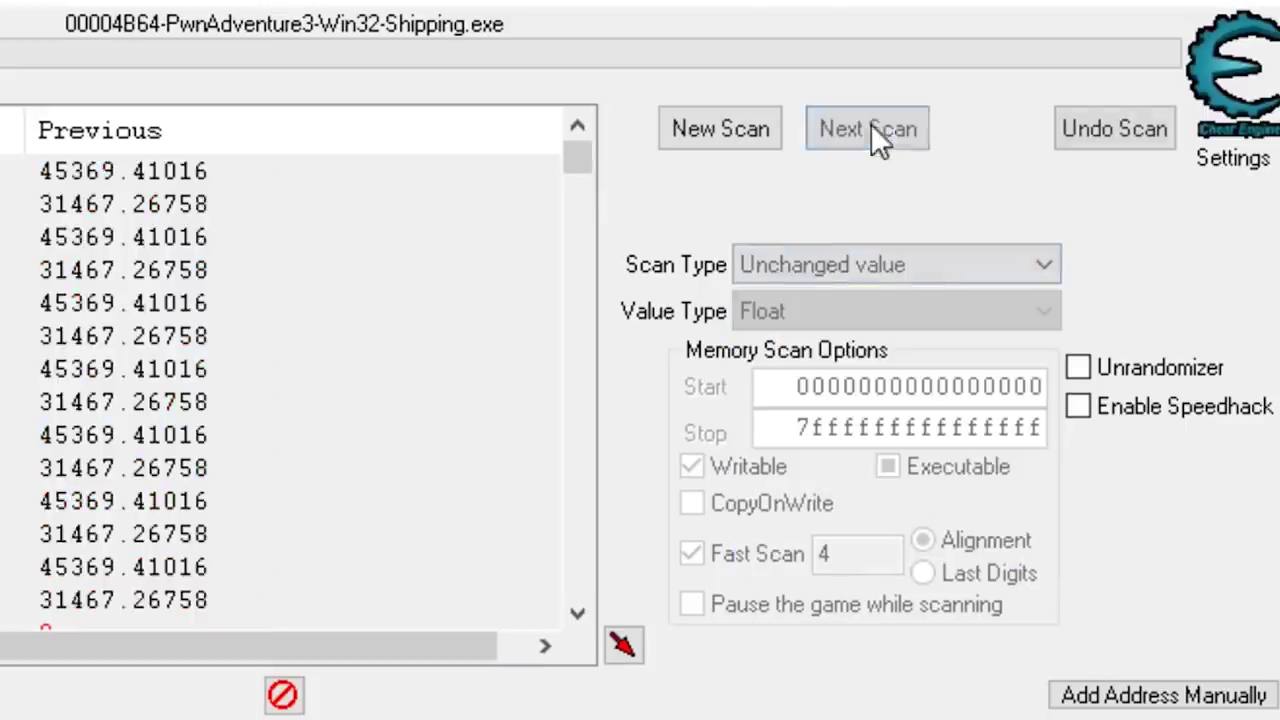
left_click(859, 267)
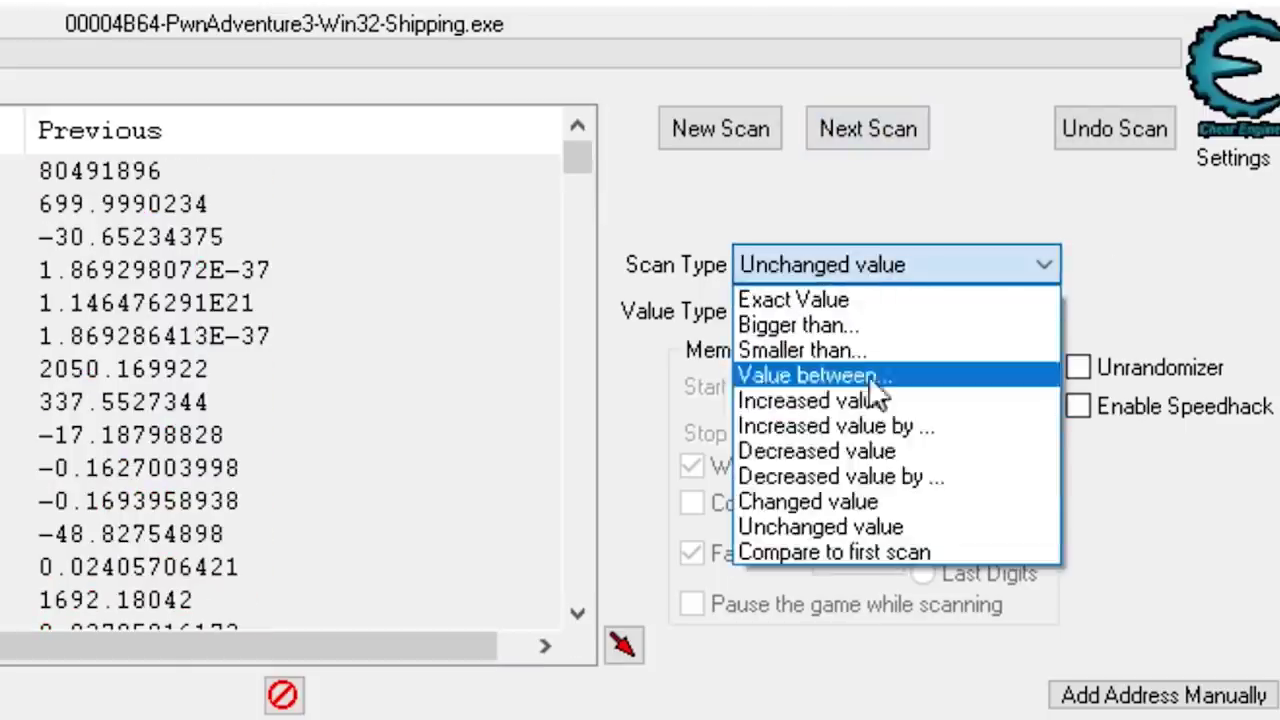
left_click(868, 501)
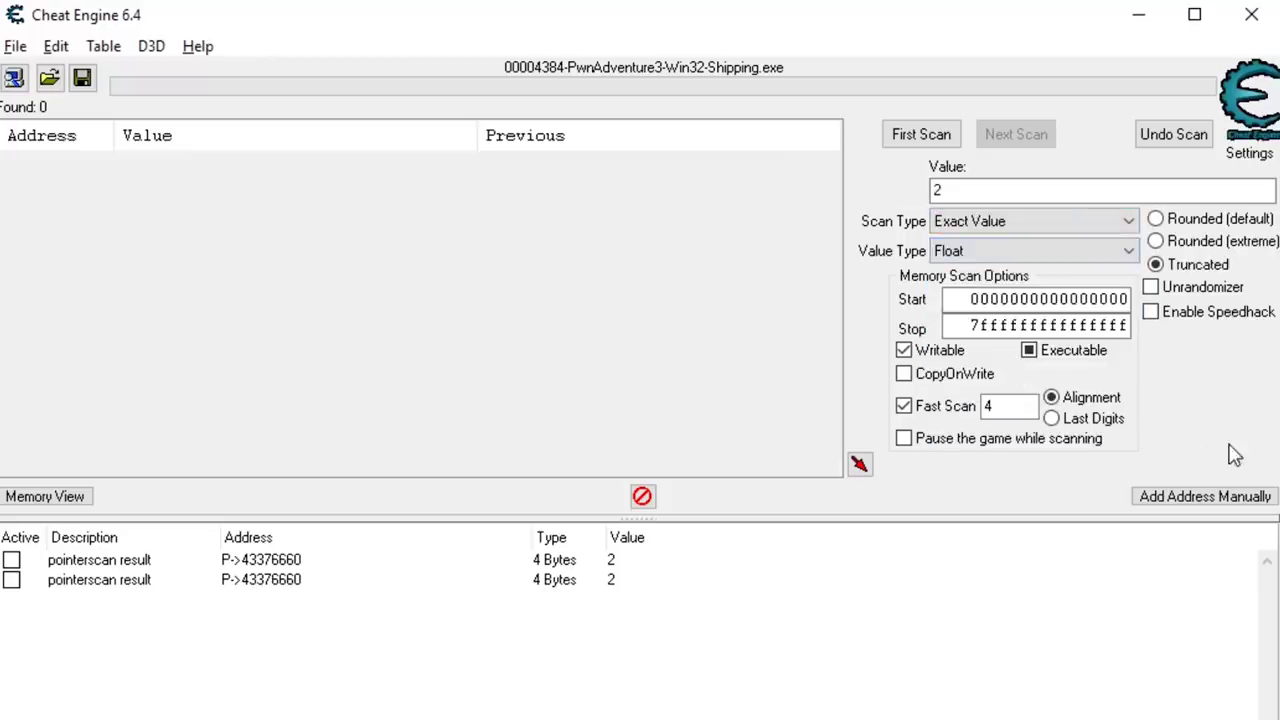
Run a first scan for Float values with the scan type Unknown initial value.
left_click(1037, 221)
left_click(1000, 306)
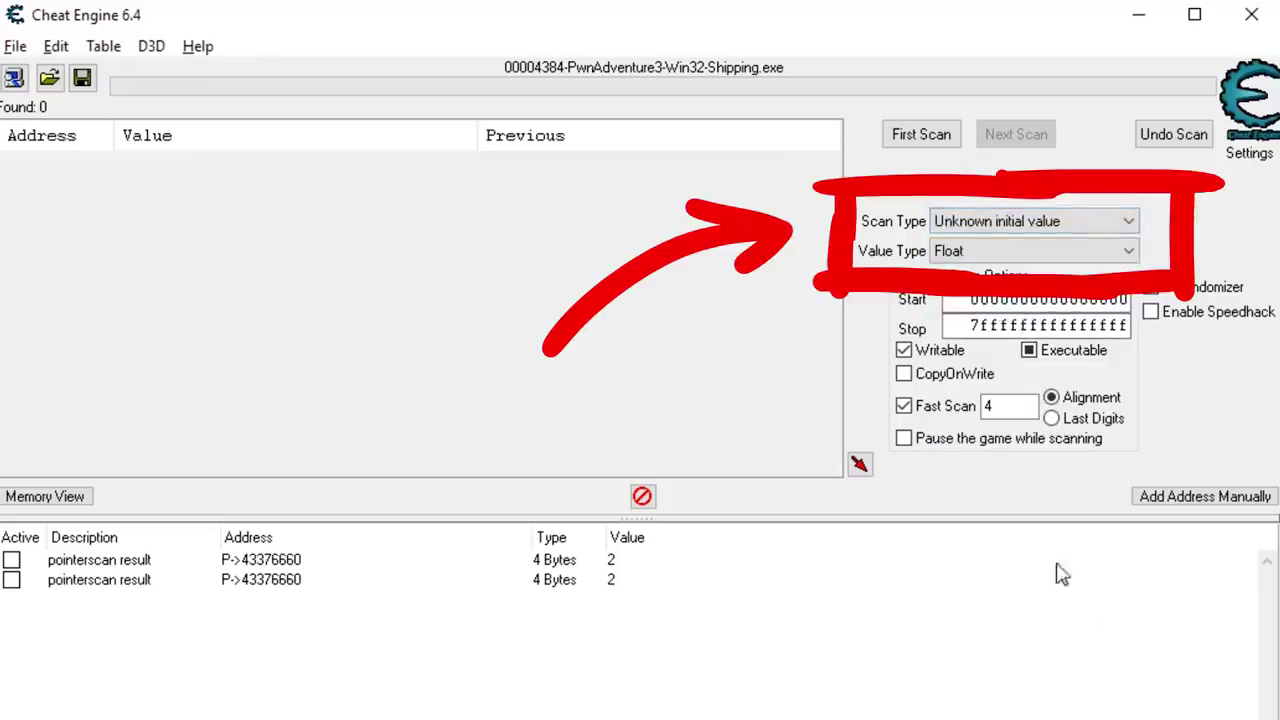
left_click(925, 135)
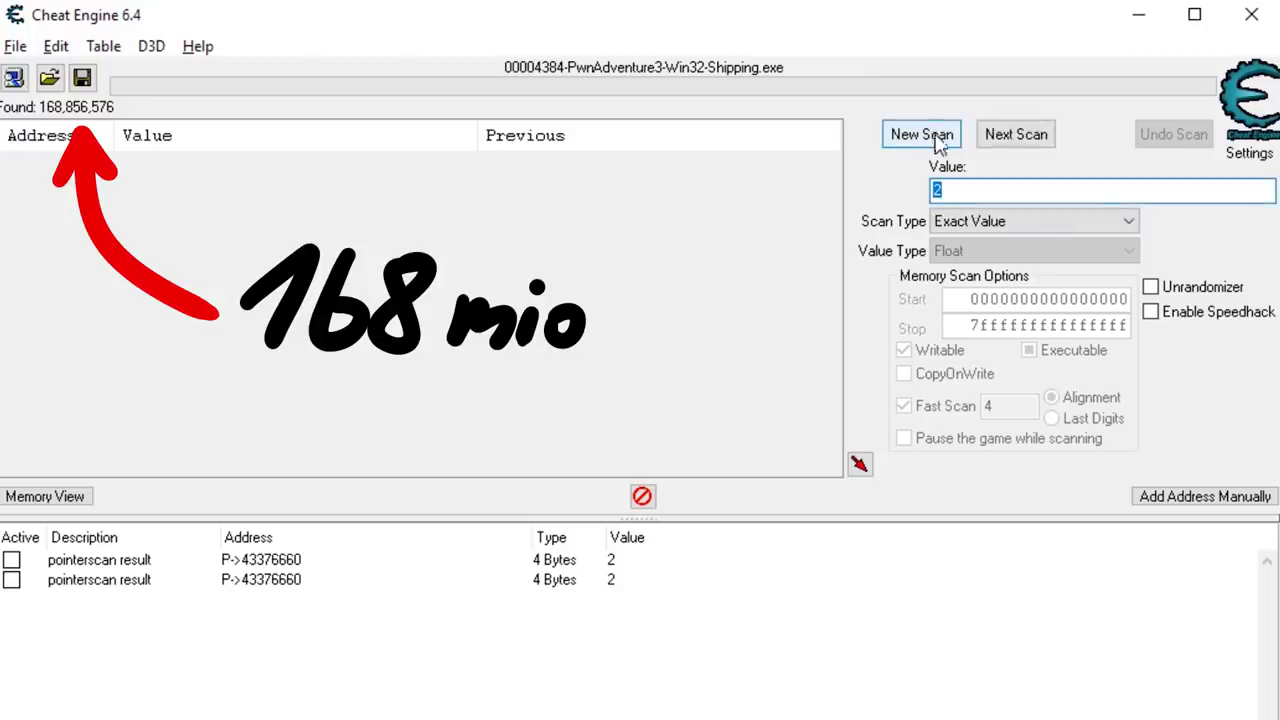
Move the character to higher ground in PwnAdventure3 and filter the scan results in Cheat Engine for increased values.
left_click(1030, 221)
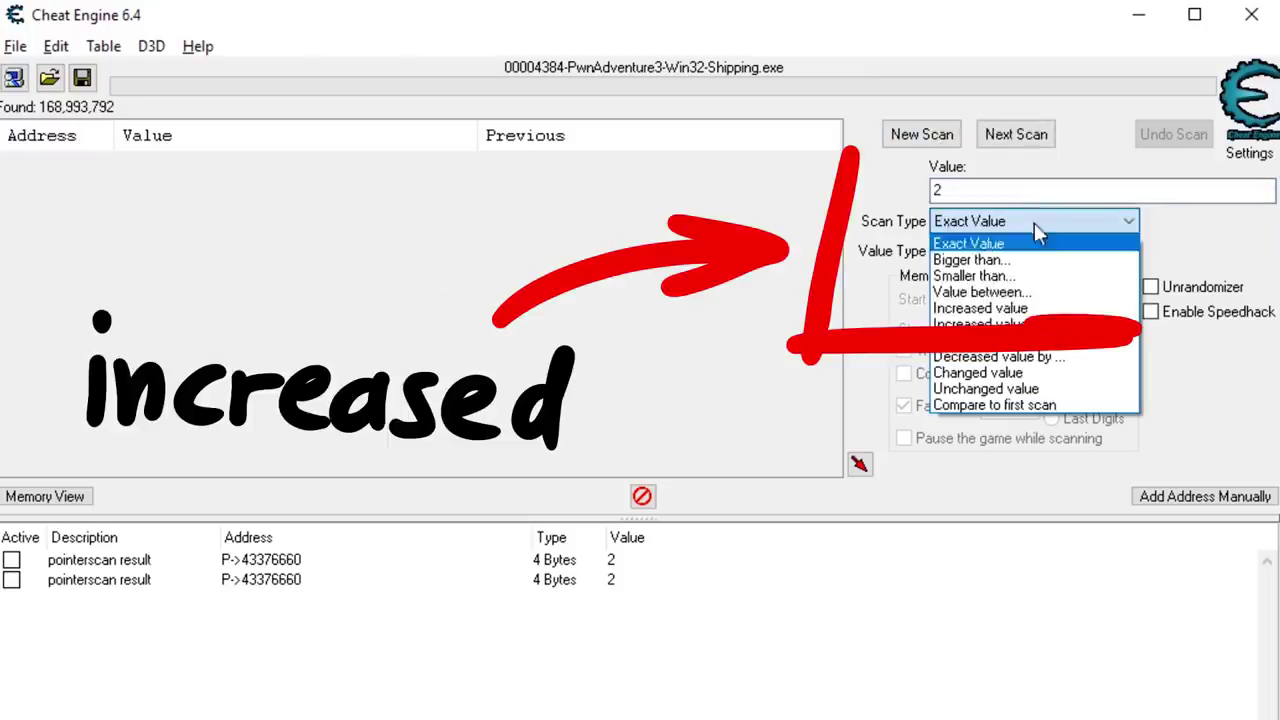
left_click(1000, 308)
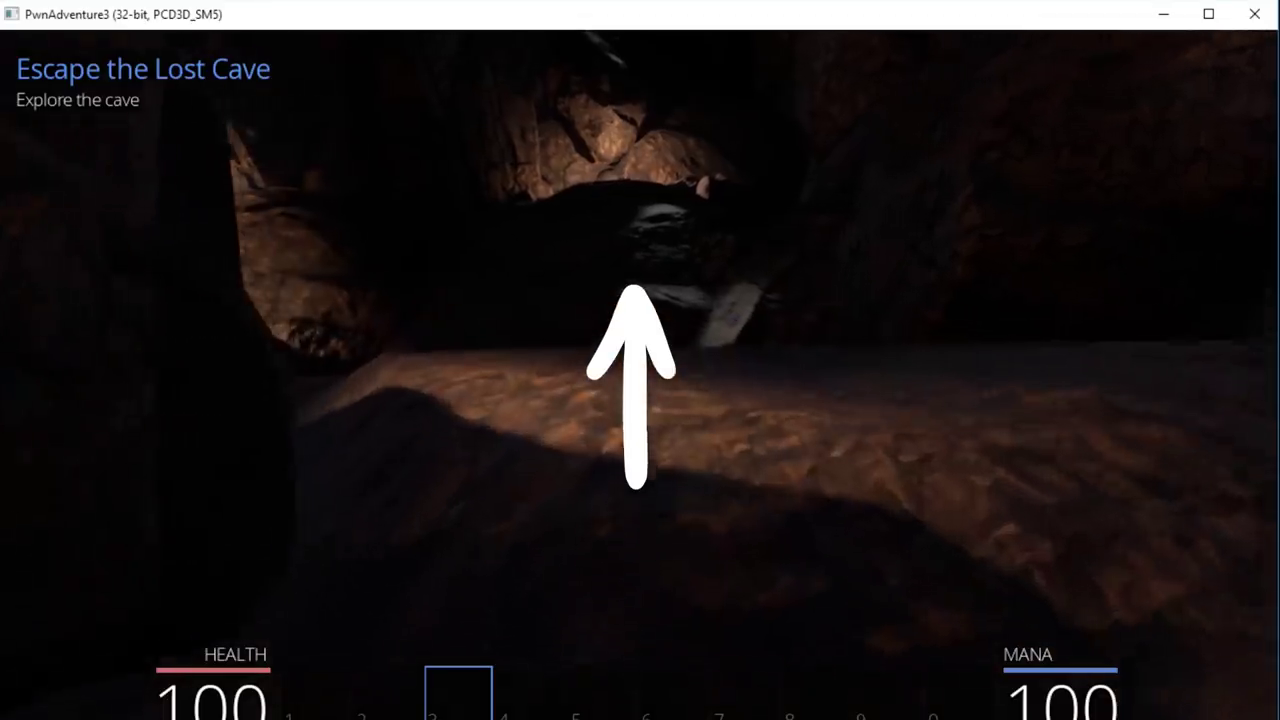
key("w")
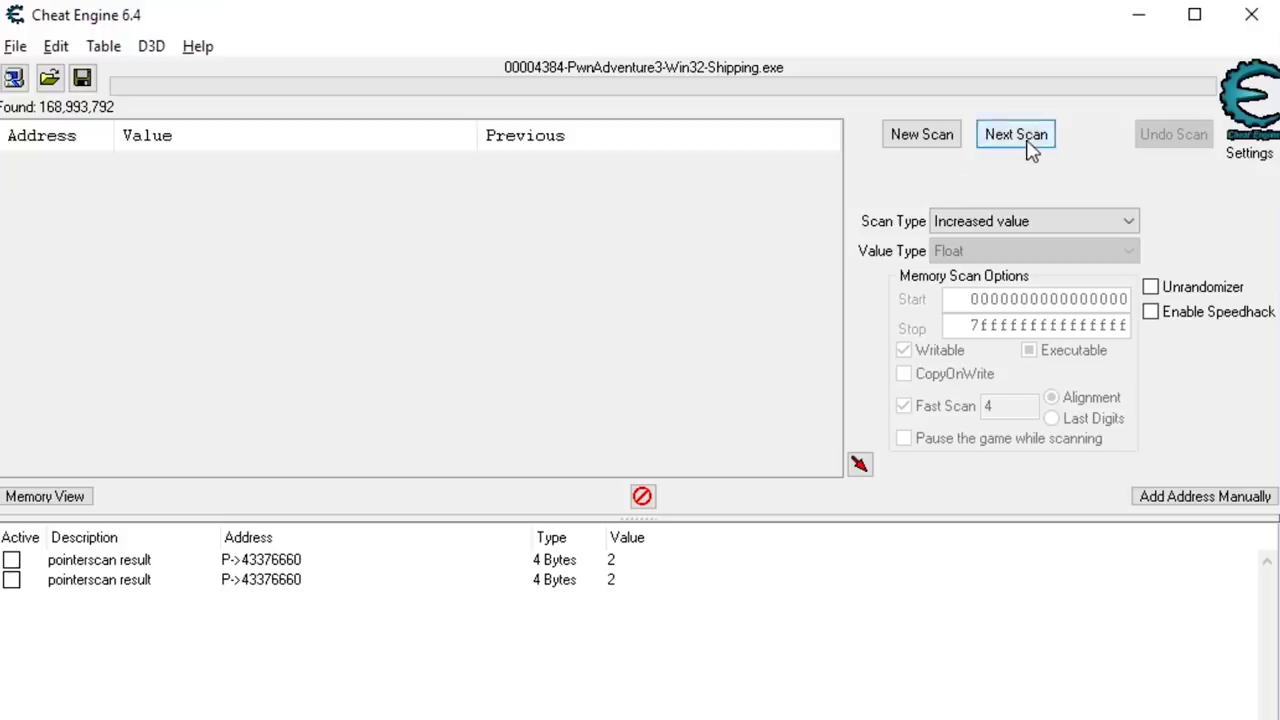
left_click(1016, 135)
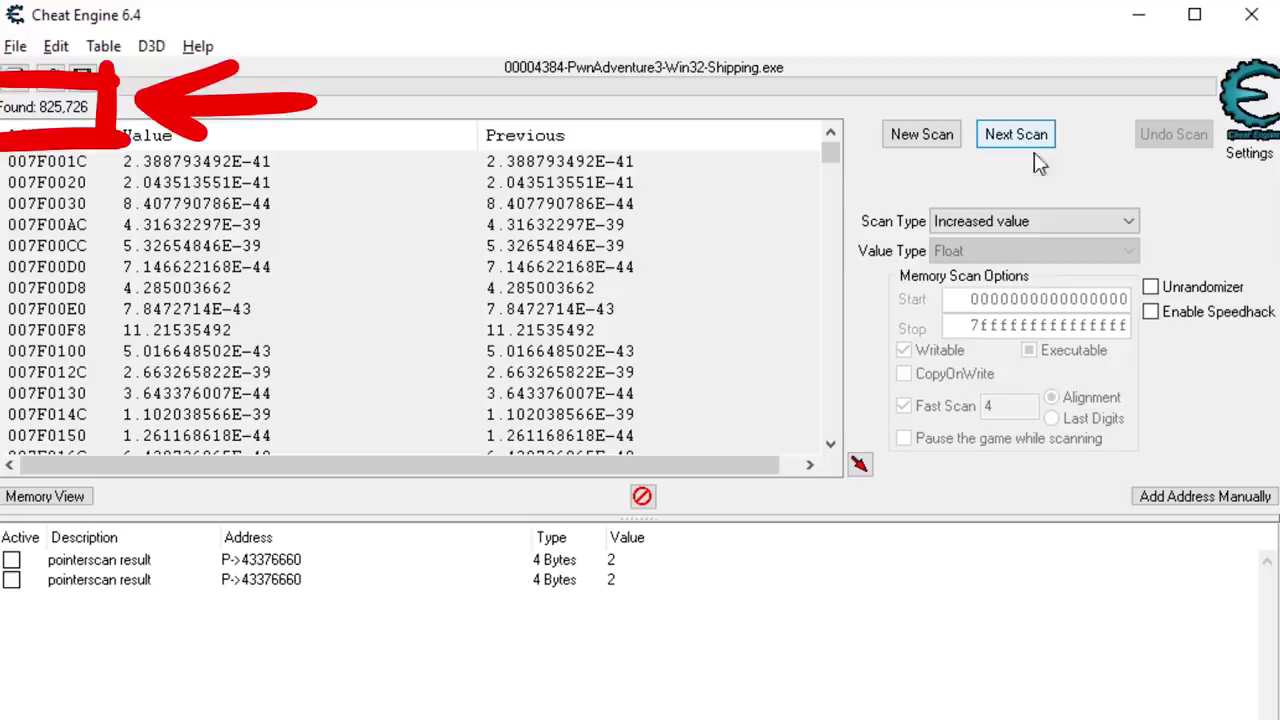
Filter the results for unchanged values, and repeat the scan after looking around in PwnAdventure3 at the same height.
left_click(1040, 221)
left_click(1070, 376)
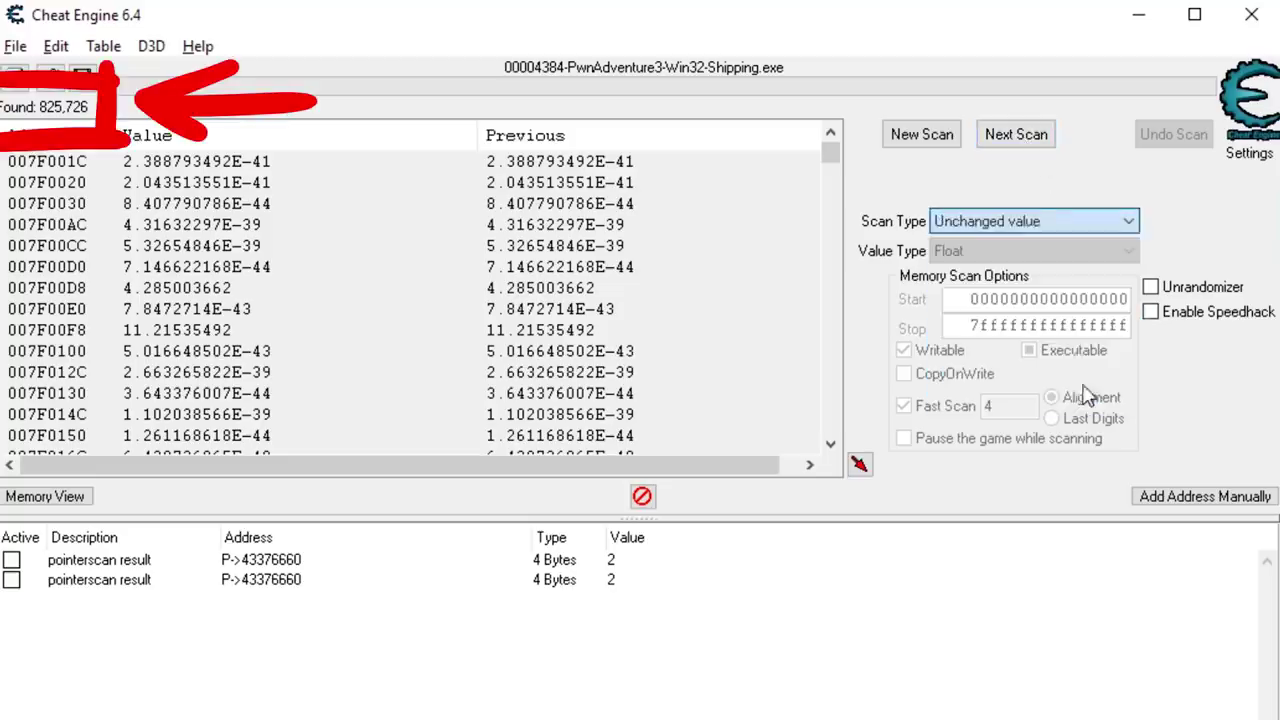
left_click(1020, 136)
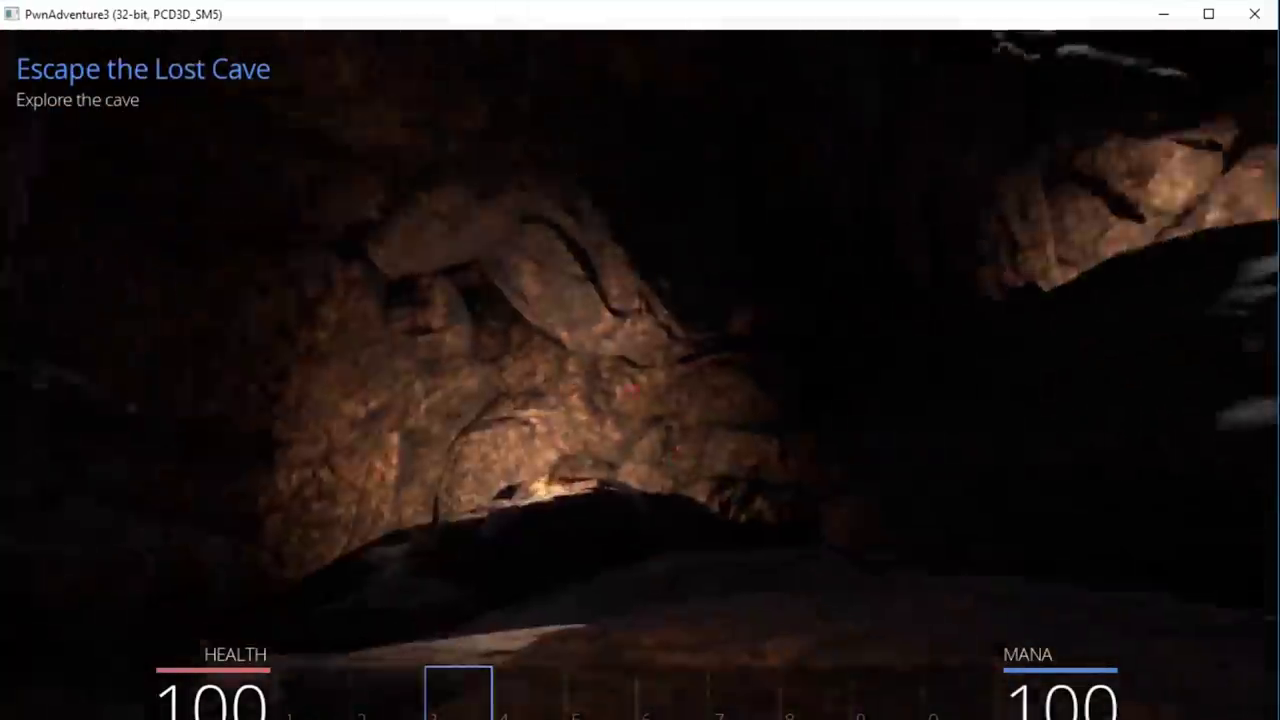
key("alt+Tab")
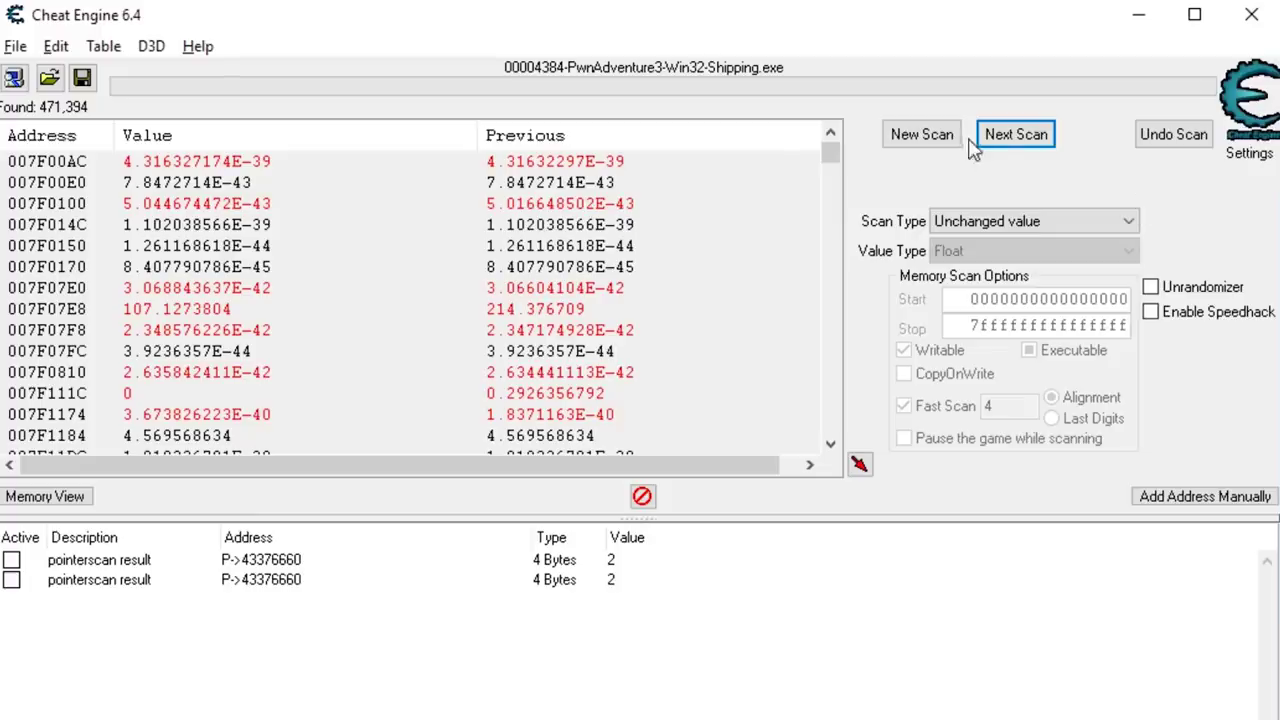
left_click(1016, 140)
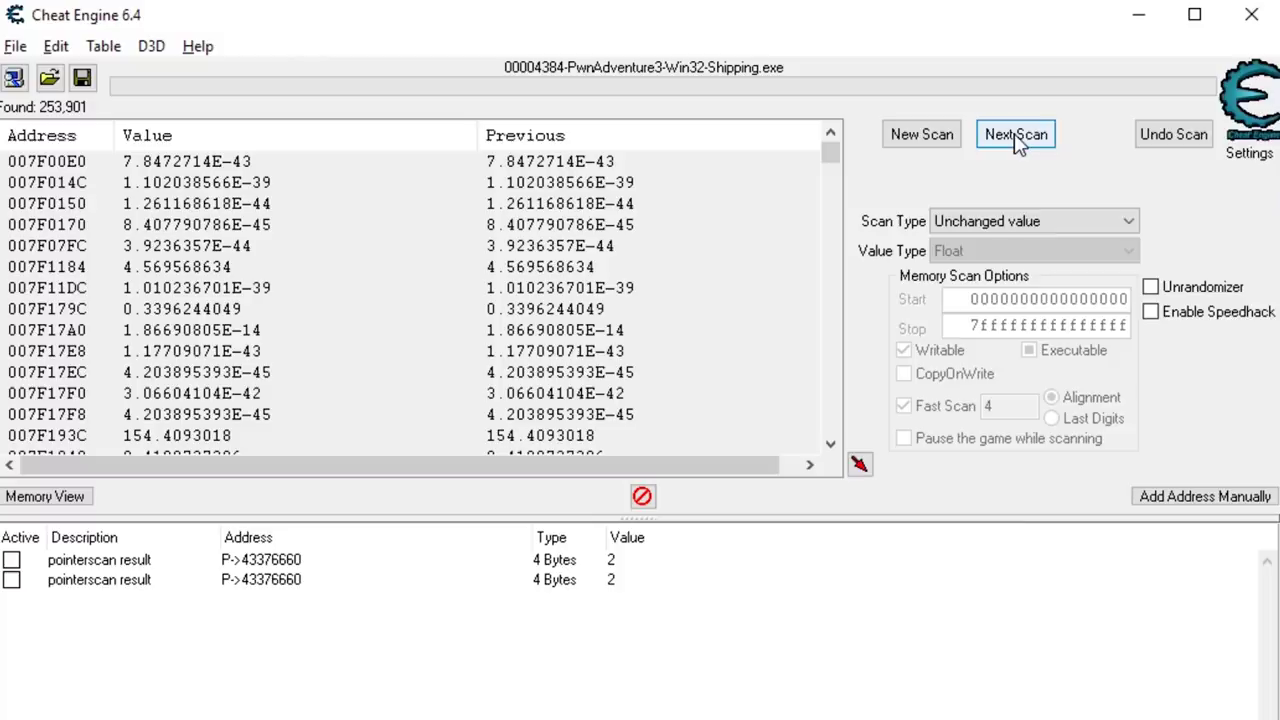
Move the character to lower ground in PwnAdventure3 and filter the results in Cheat Engine for decreased values.
left_click(1034, 221)
left_click(1040, 345)
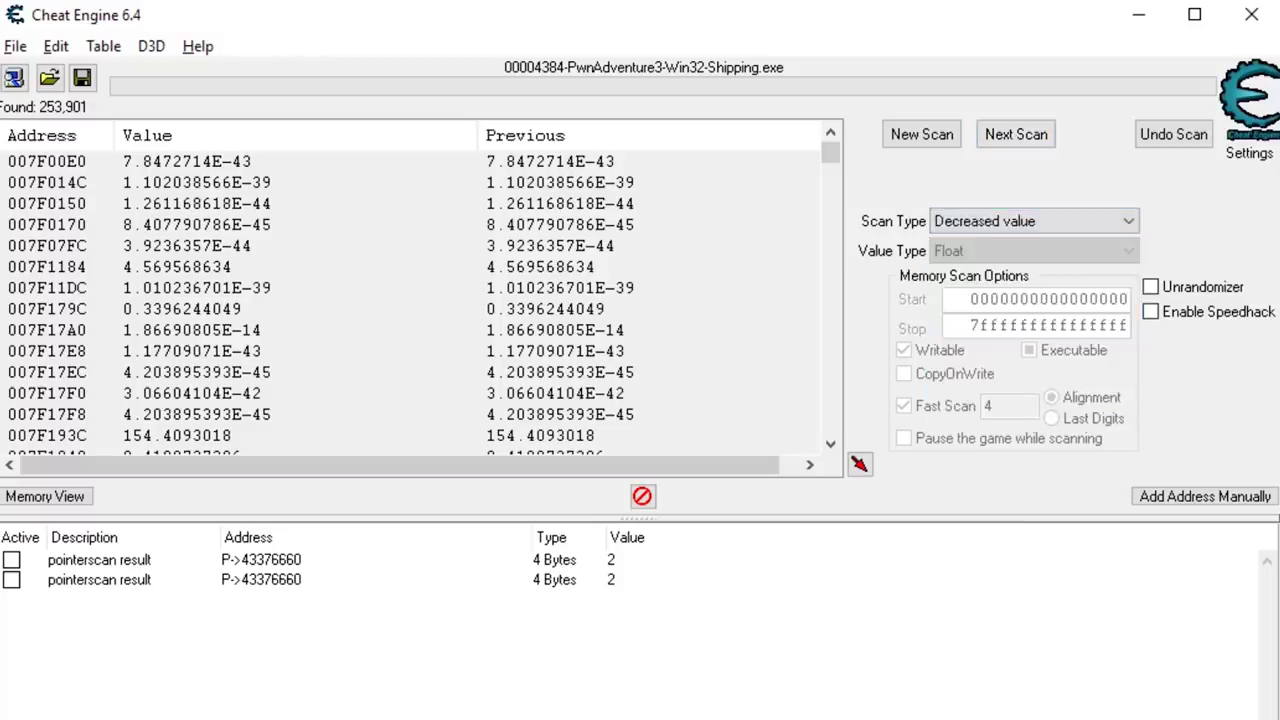
key("alt+Tab")
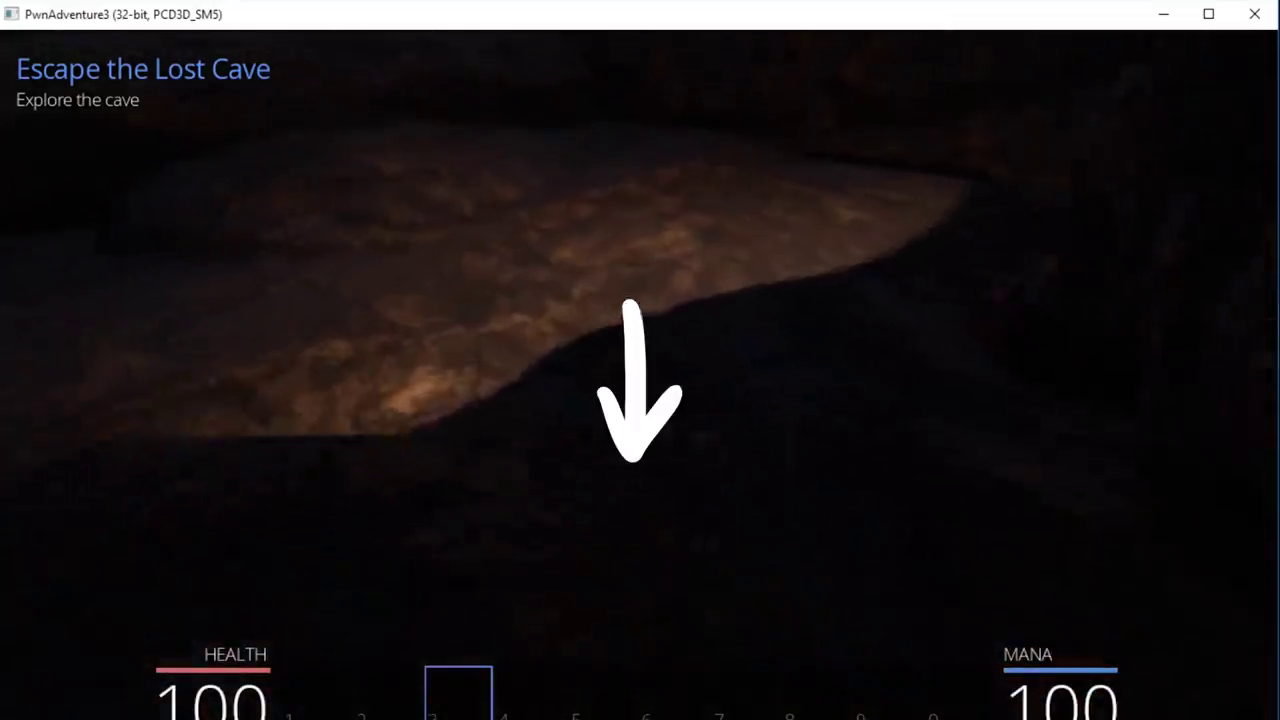
key("alt+Tab")
left_click(1030, 135)
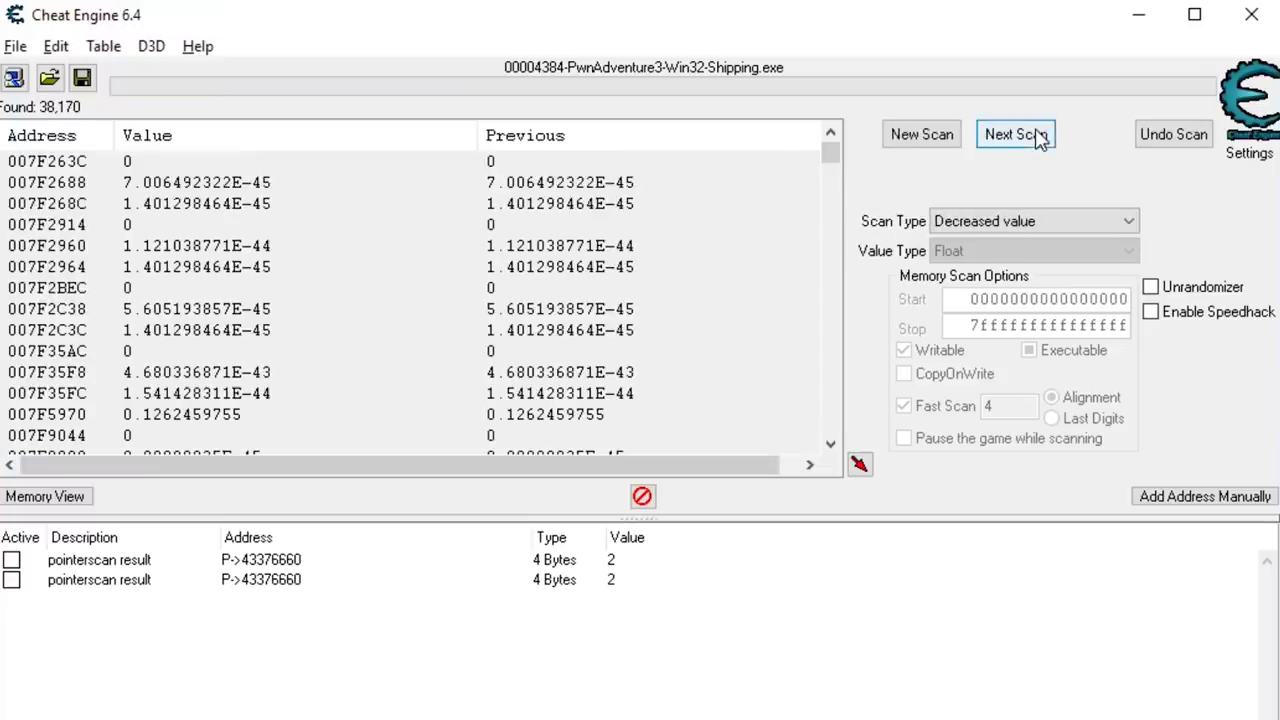
Look around in PwnAdventure3 without changing height, and filter the results repeatedly in Cheat Engine for unchanged values.
left_click(1128, 221)
left_click(1095, 384)
key("alt+Tab")
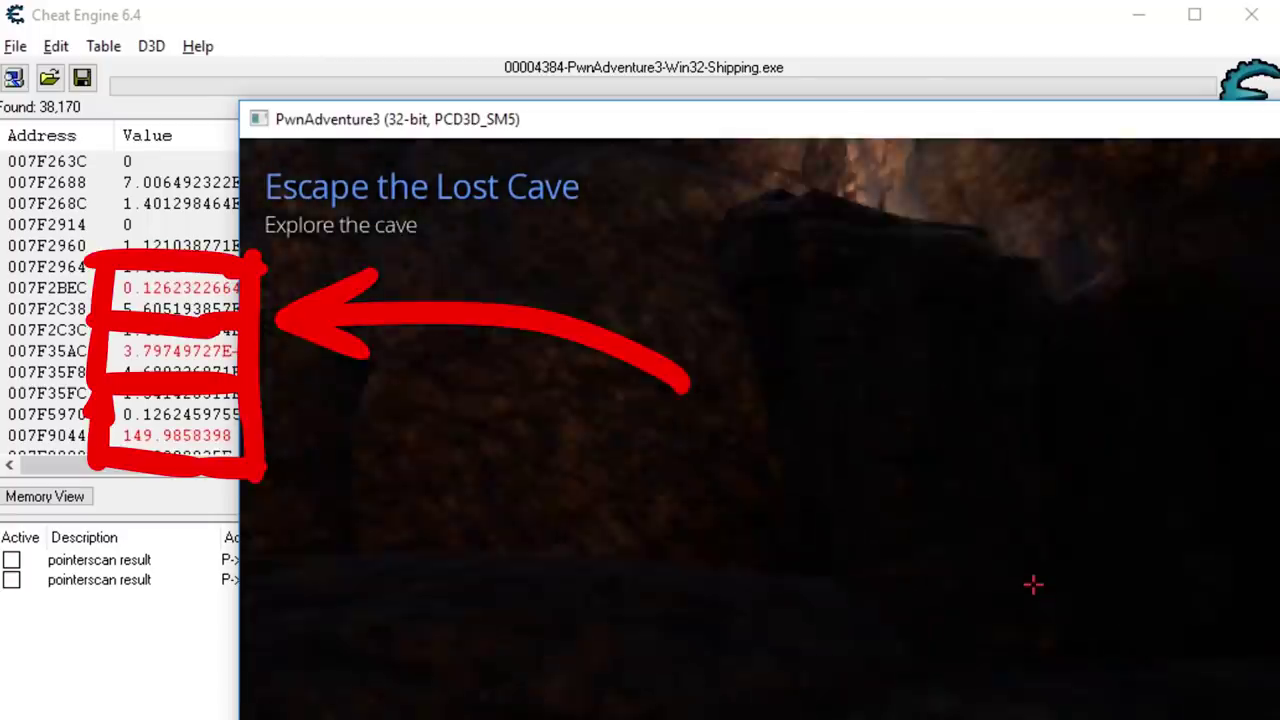
key("alt+Tab")
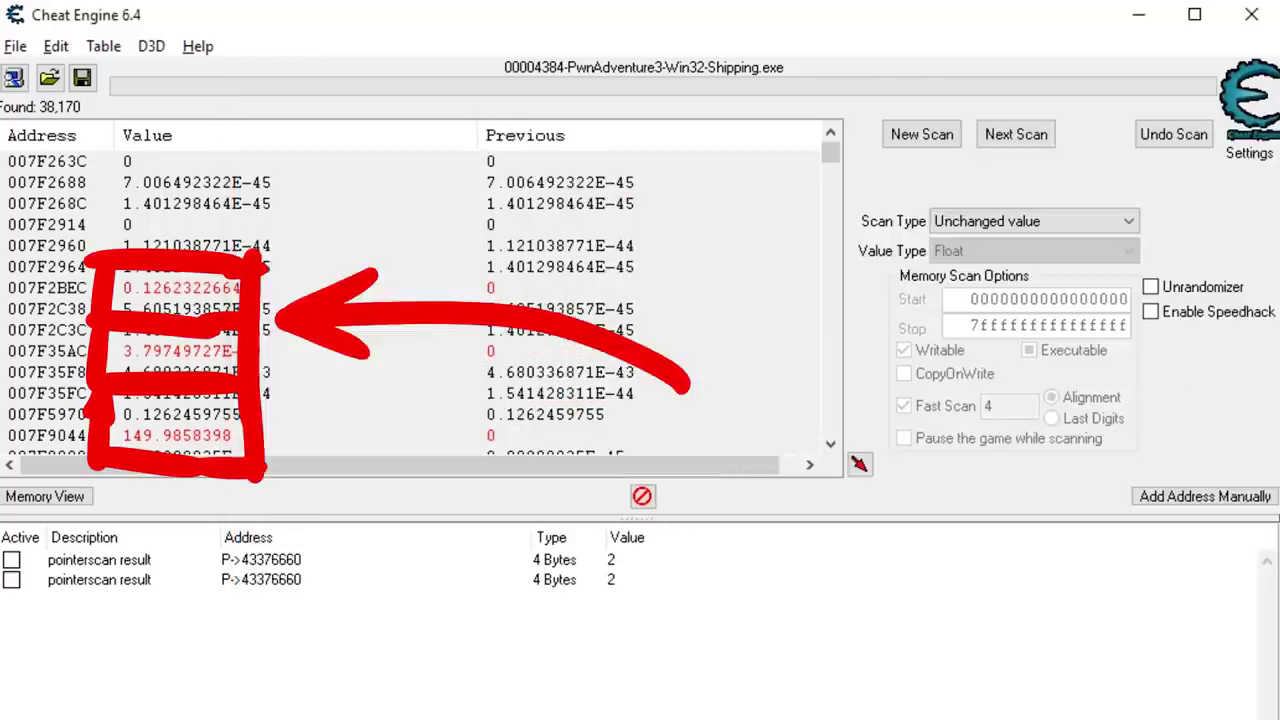
left_click(1036, 146)
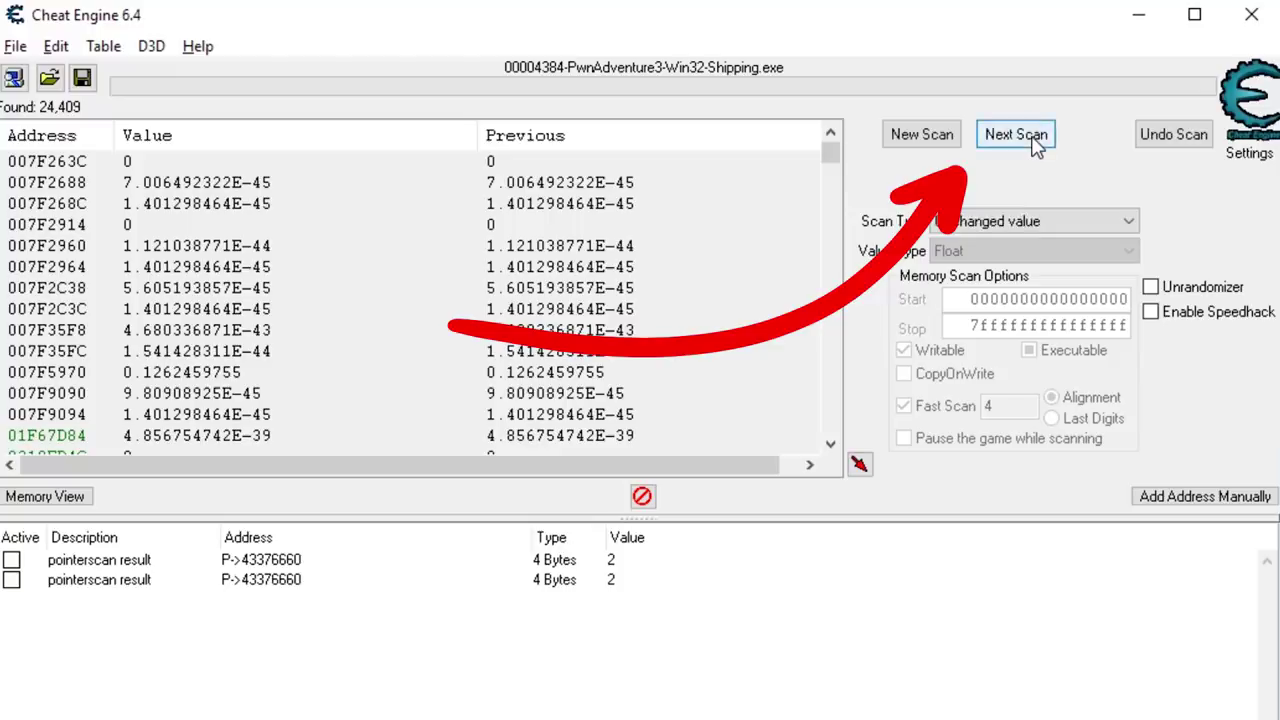
left_click(1036, 146)
left_click(1036, 146)
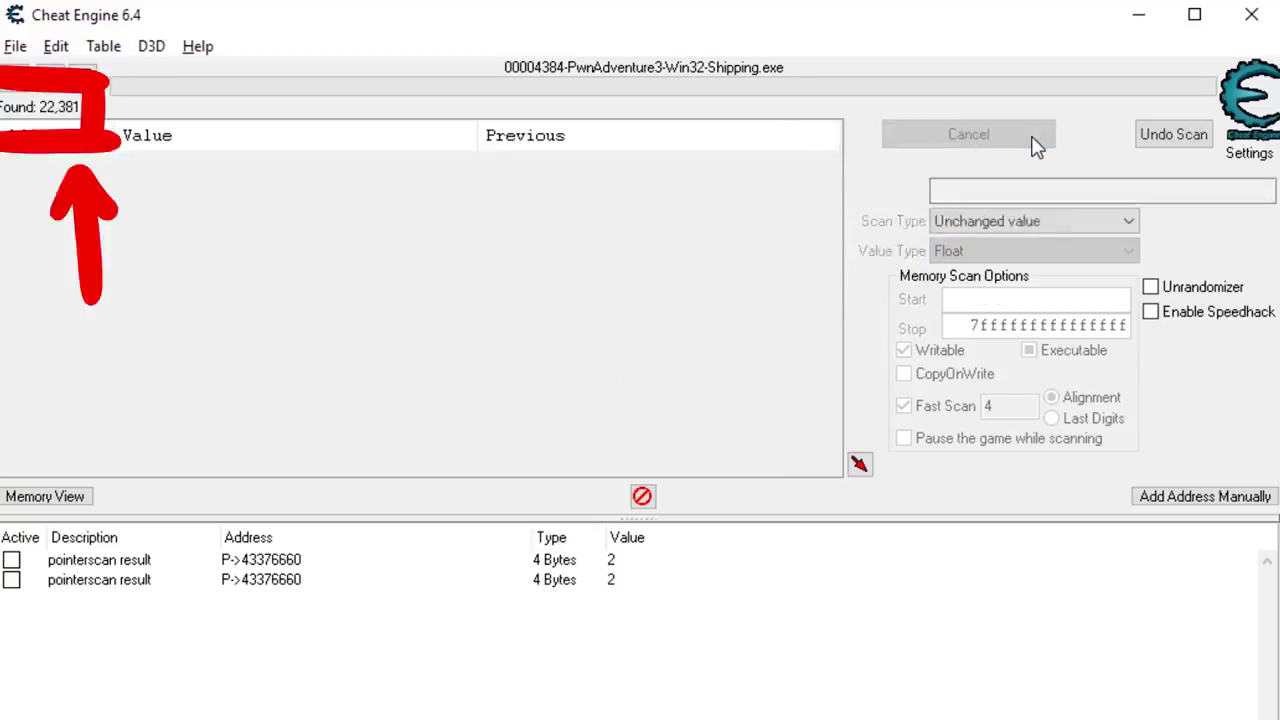
left_click(1036, 146)
Walk the character back up the rock in PwnAdventure3 and filter the results in Cheat Engine for increased values.
left_click(1068, 221)
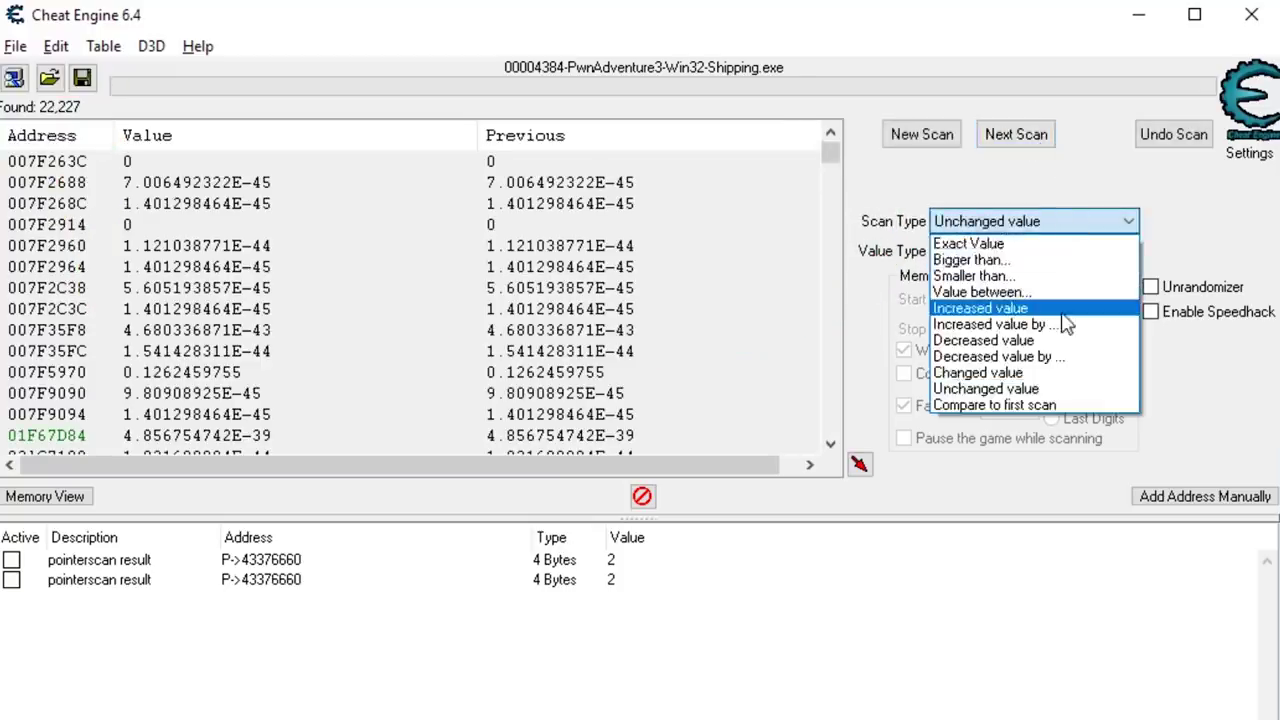
left_click(1057, 311)
key("alt+Tab")
key("w")
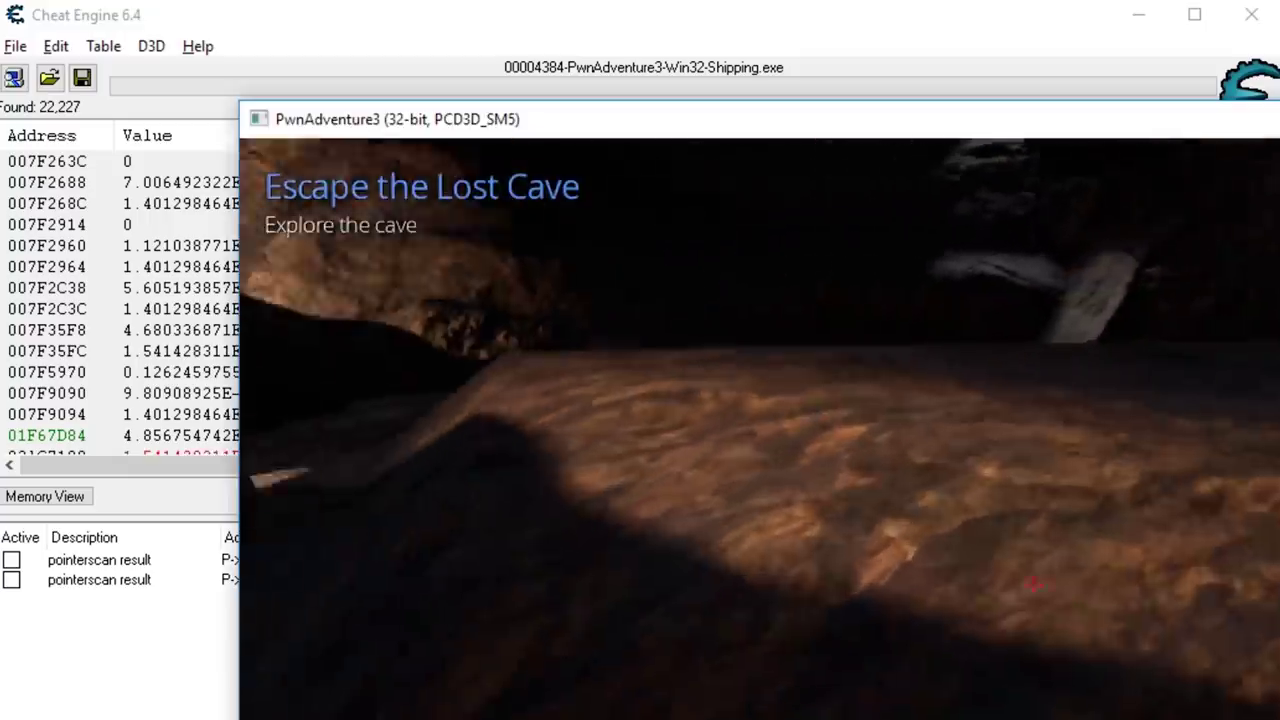
key("alt+Tab")
left_click(1023, 142)
Bring the character down again in PwnAdventure3 and filter the remaining results in Cheat Engine for decreased values.
key("alt+Tab")
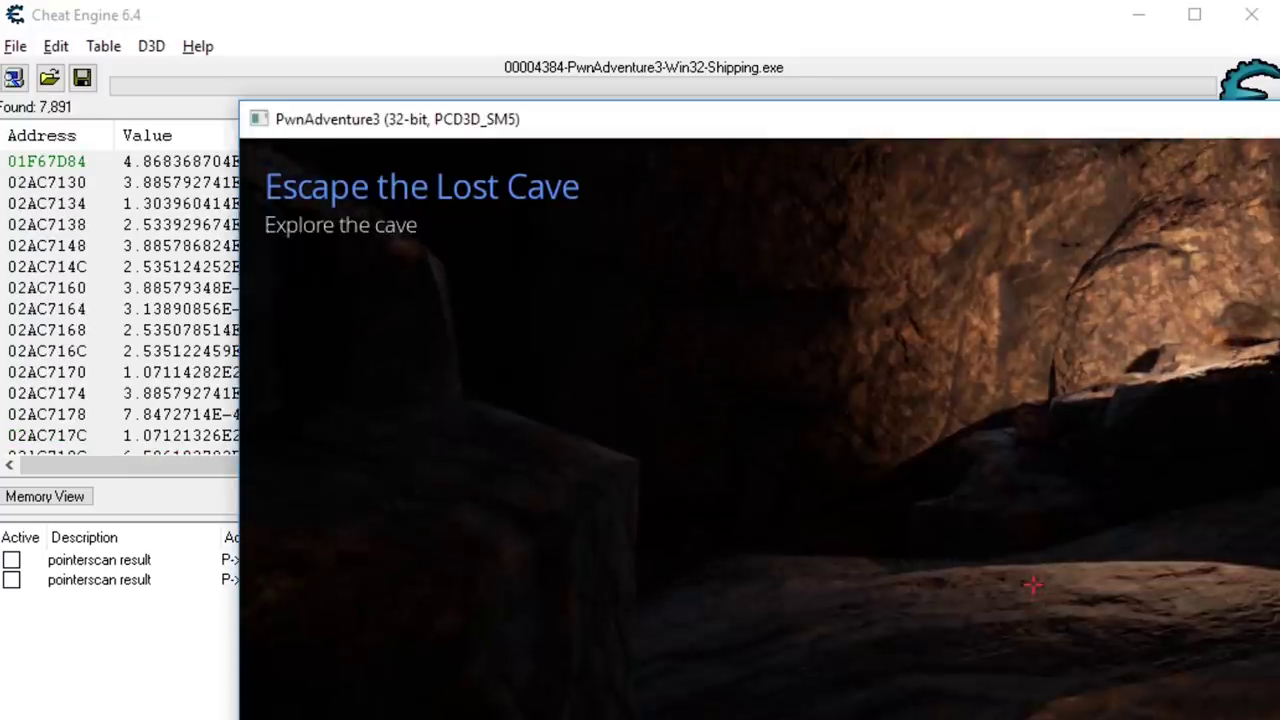
key("alt+Tab")
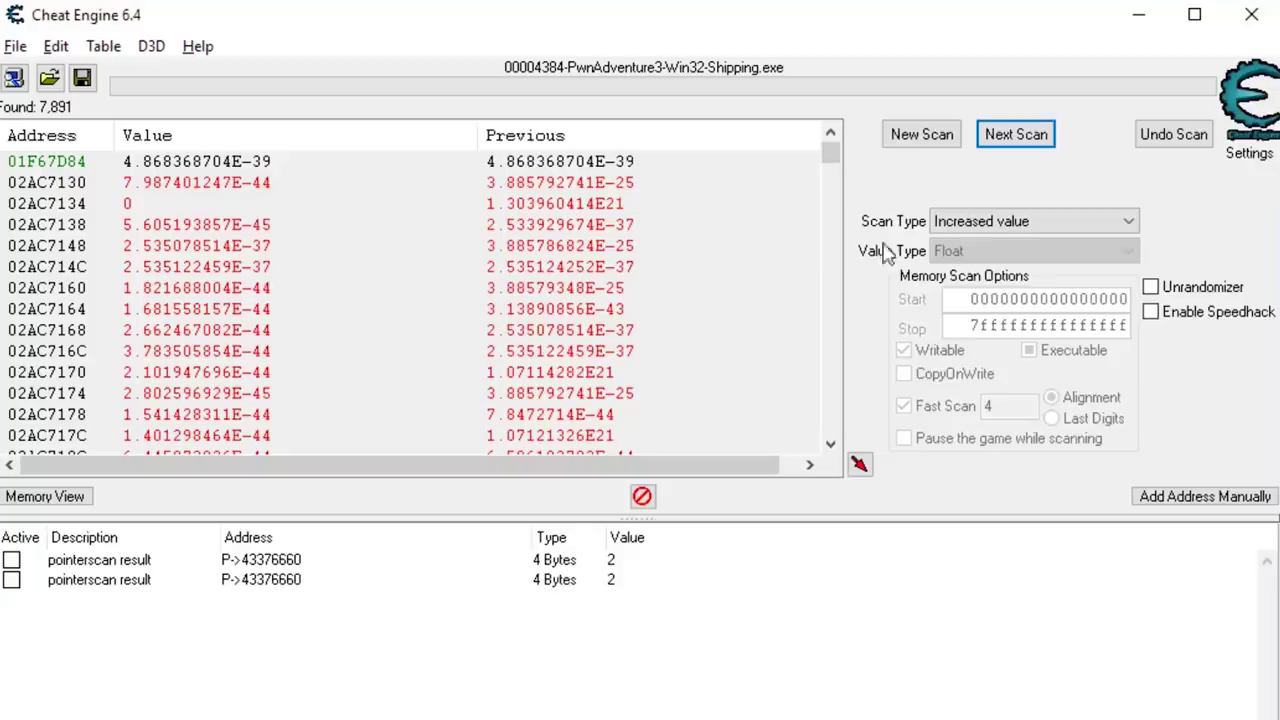
left_click(1016, 134)
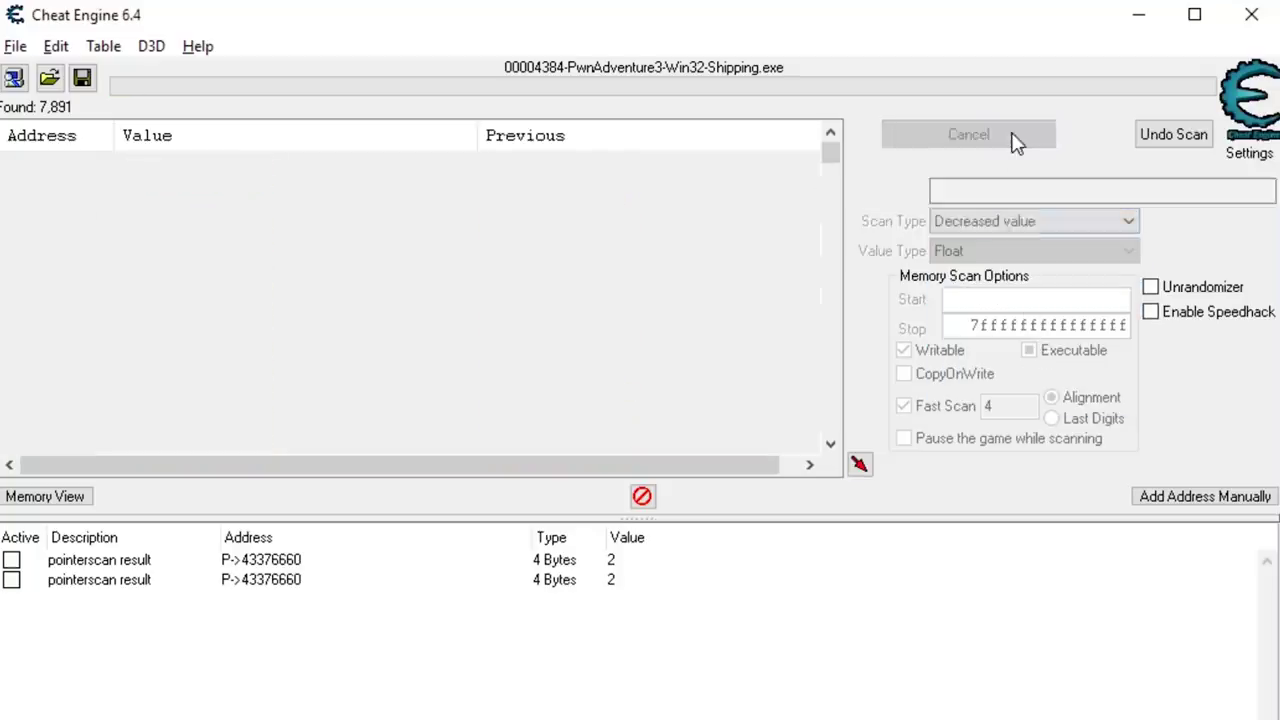
Walk and jump with the character in PwnAdventure3, and rescan the remaining addresses in Cheat Engine.
key("alt+Tab")
key("w")
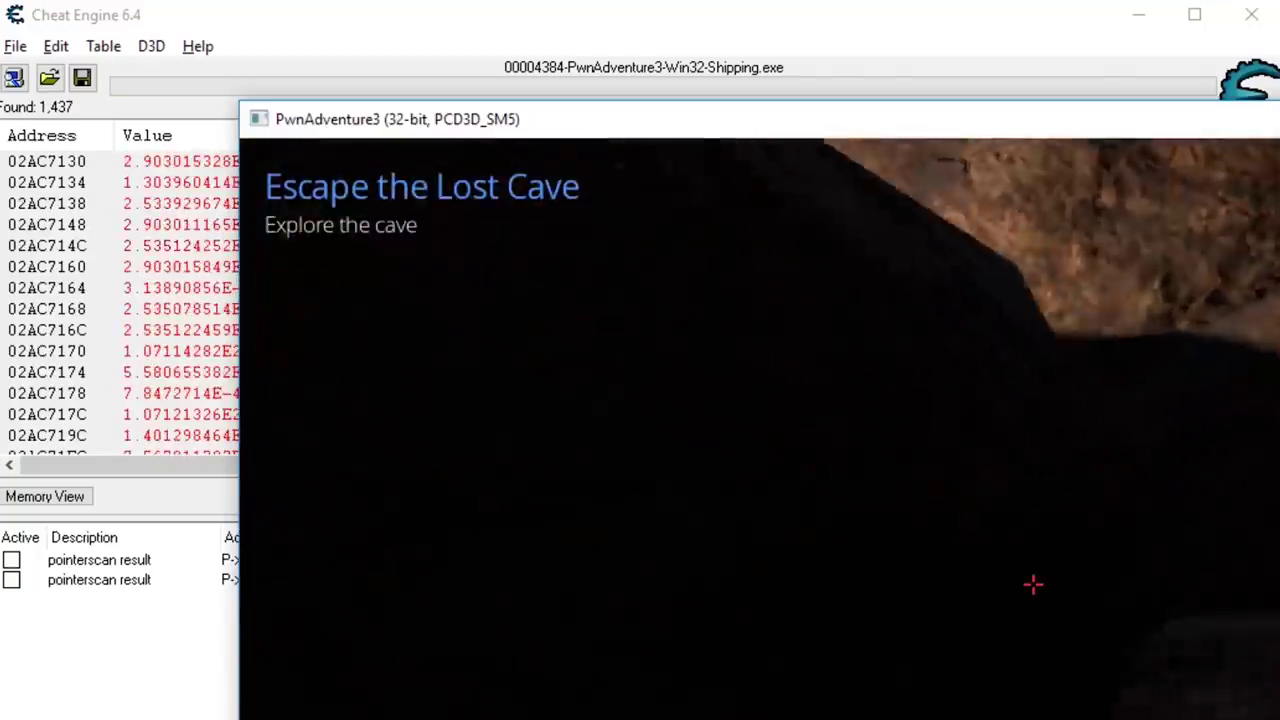
key("space")
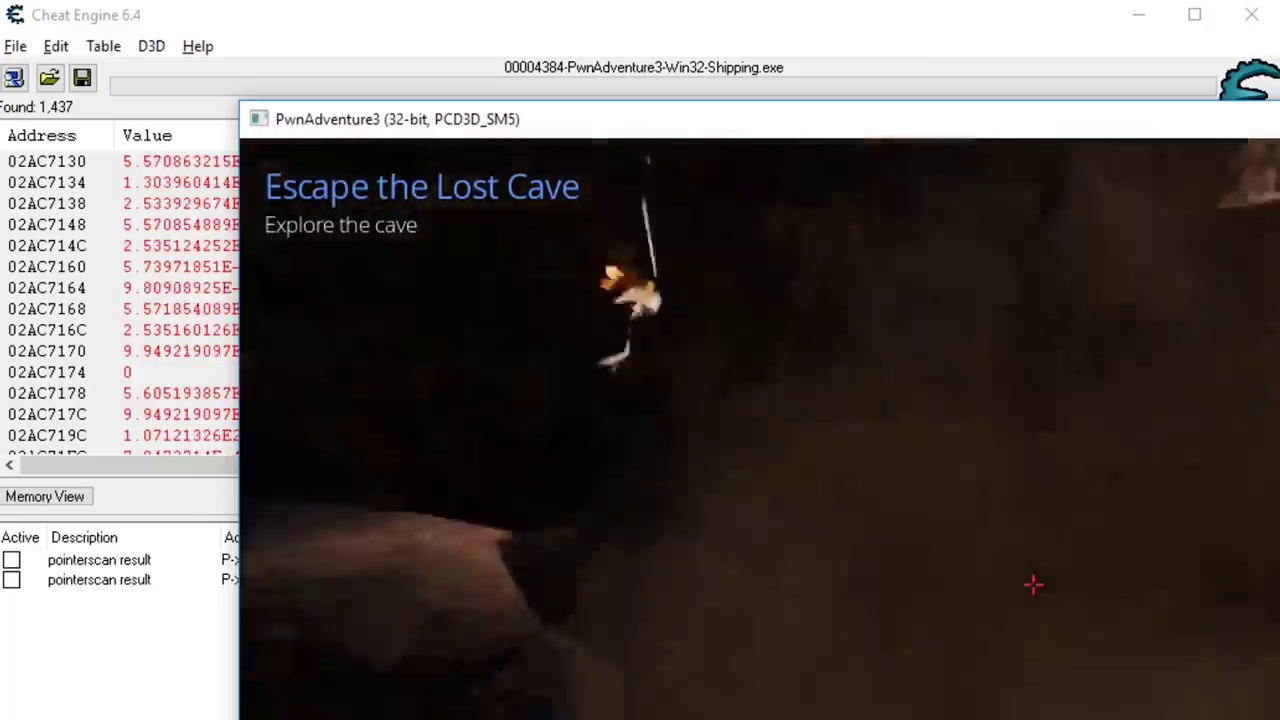
key("alt+Tab")
left_click(1016, 134)
Alternate between changing height in PwnAdventure3 and rescanning in Cheat Engine for increased or decreased values to narrow the results.
key("alt+Tab")
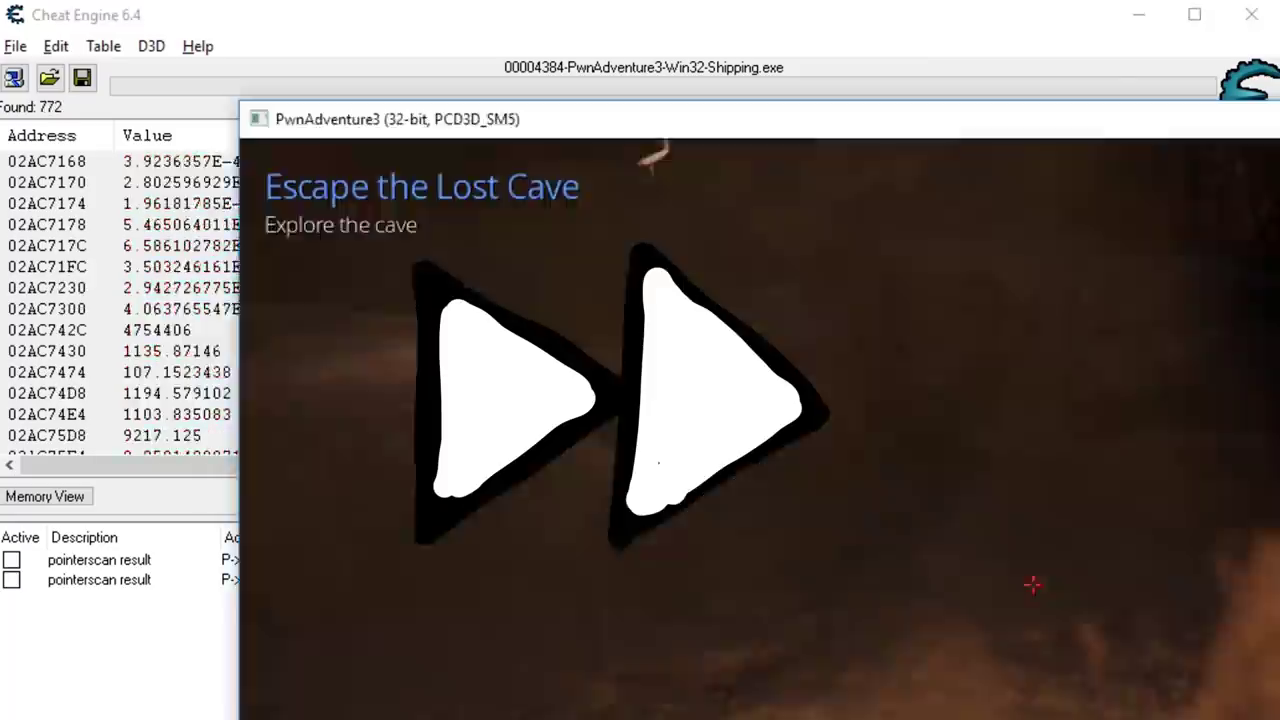
key("alt+Tab")
left_click(1016, 134)
key("alt+Tab")
key("alt+Tab")
left_click(1016, 134)
key("alt+Tab")
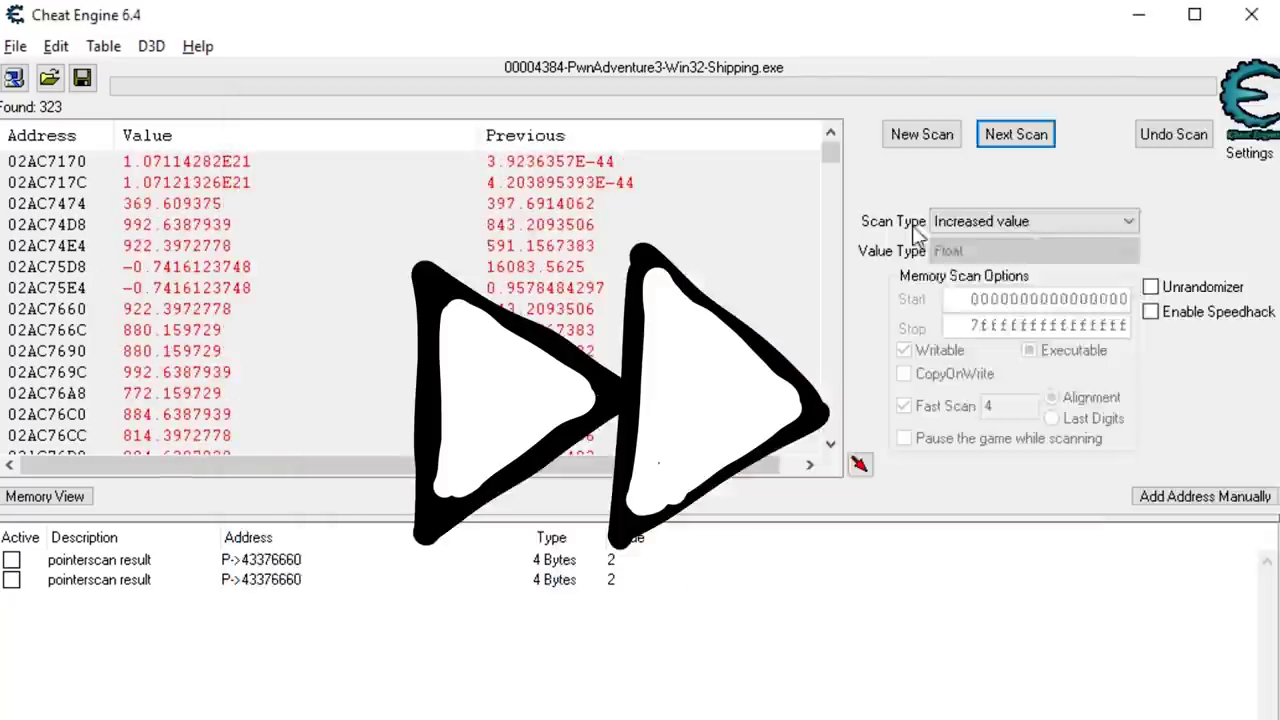
left_click(1016, 134)
Return to PwnAdventure3, filter the results in Cheat Engine for increased values, and look through the remaining float values.
key("alt+Tab")
key("alt+Tab")
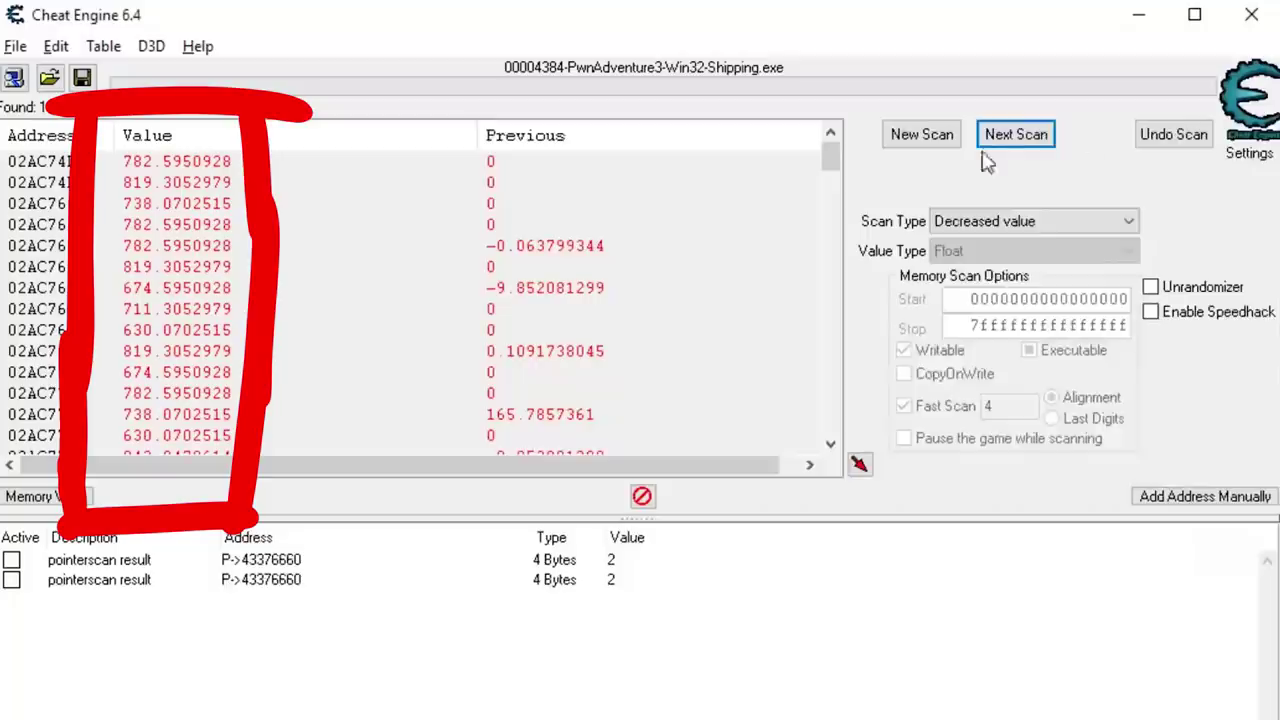
key("alt+Tab")
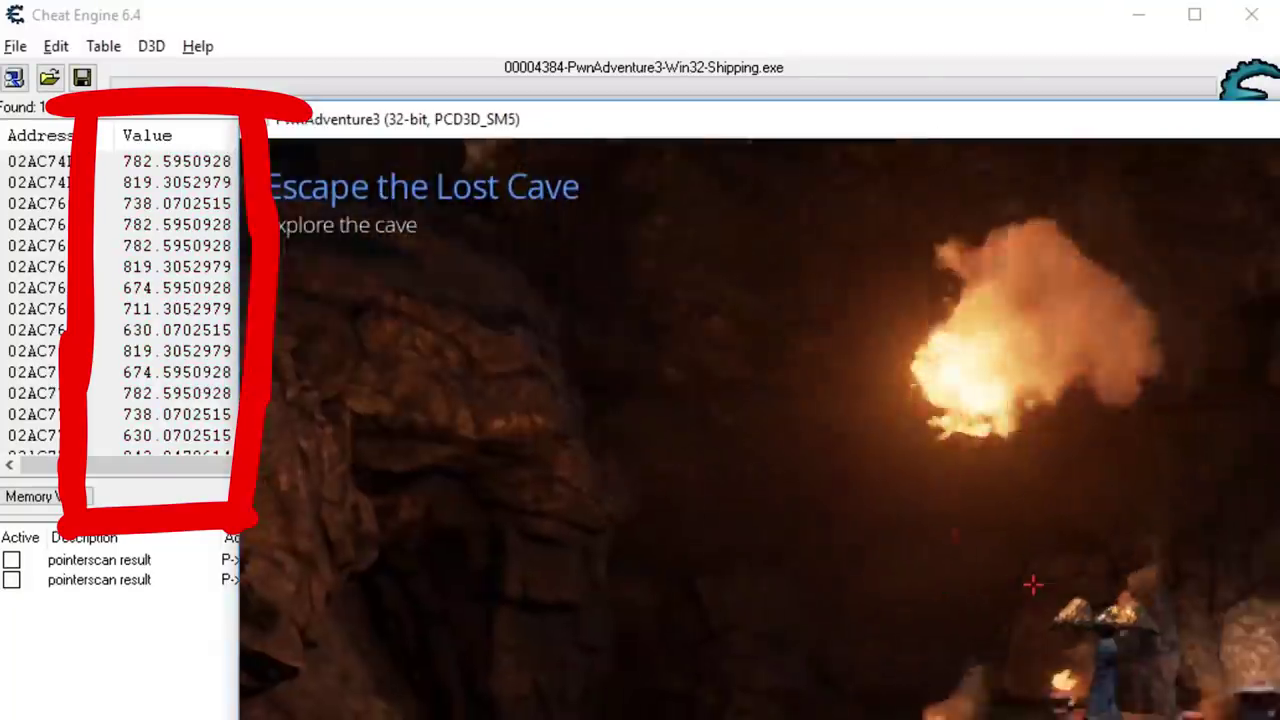
Keep the character at the same height in PwnAdventure3 and filter the results twice in Cheat Engine for unchanged values.
key("alt+Tab")
scroll(603, 318, "down", 4)
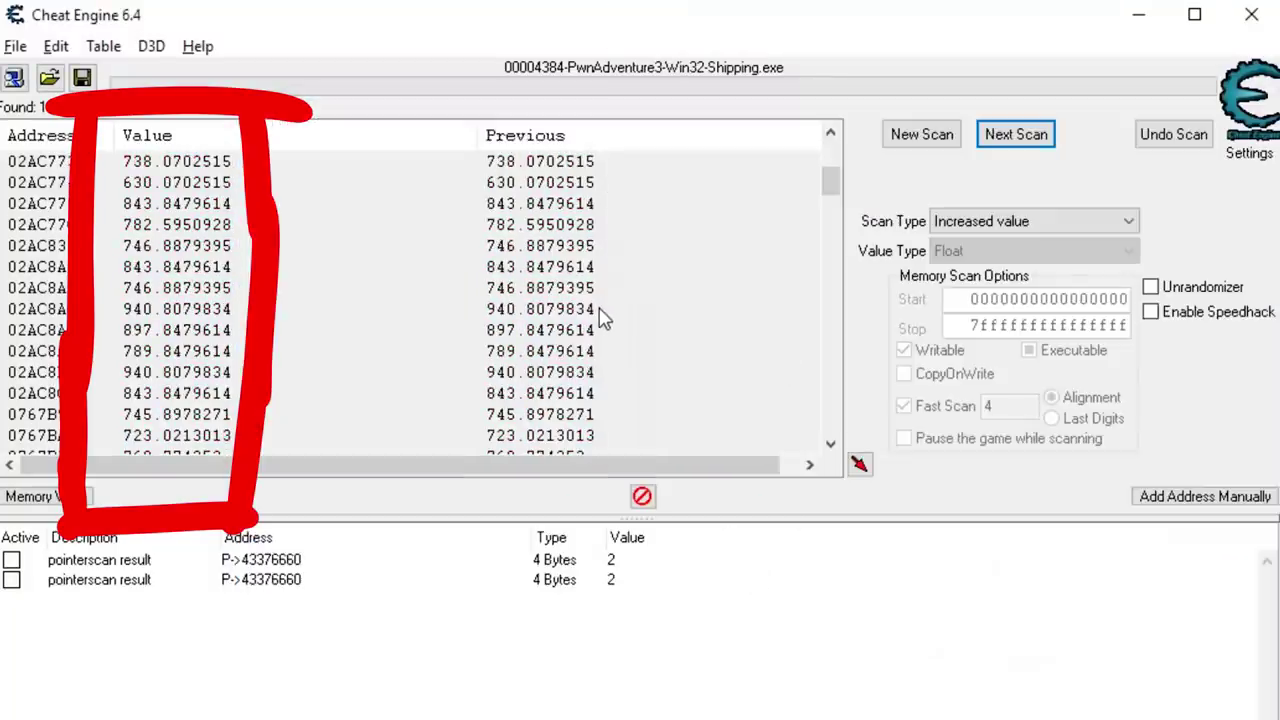
key("alt+Tab")
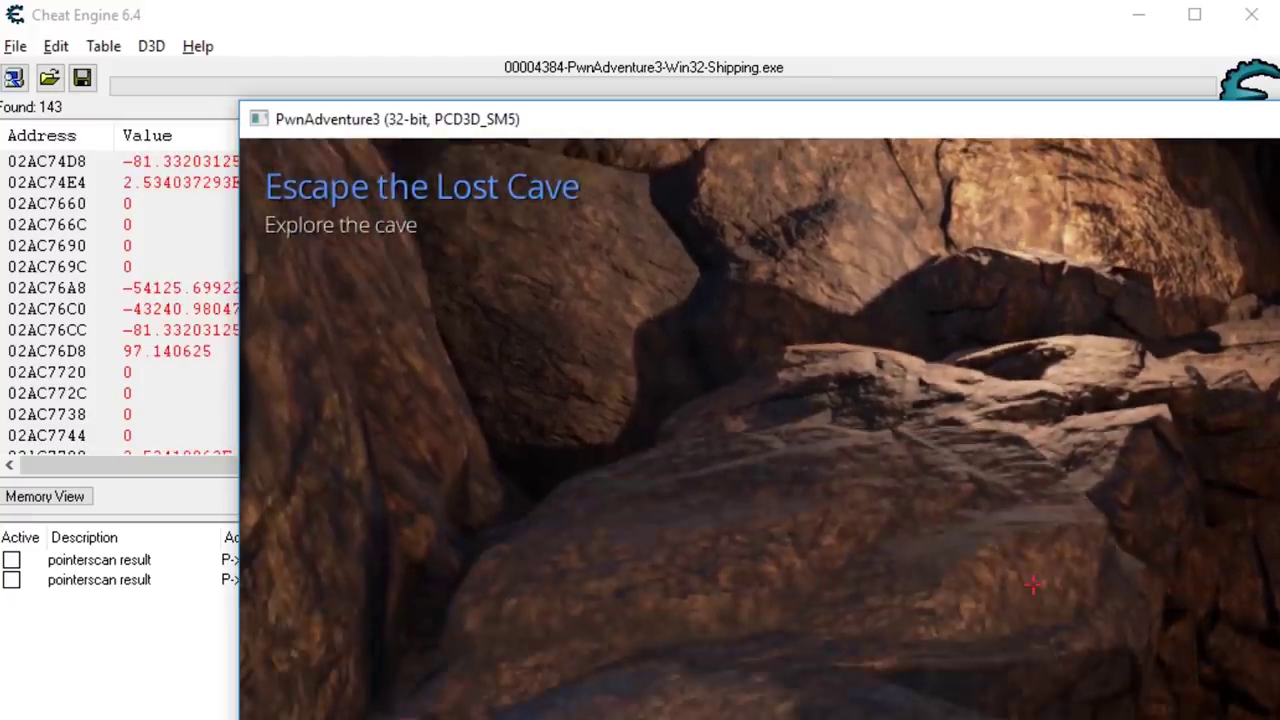
key("alt+Tab")
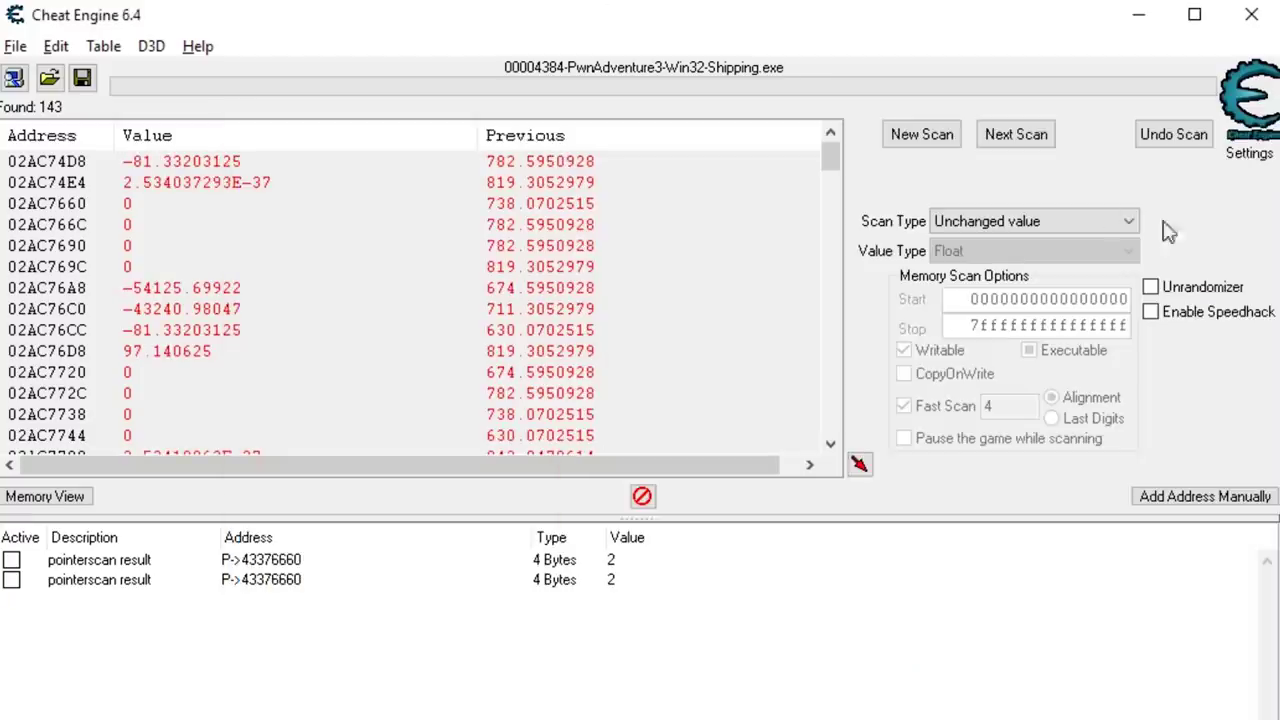
left_click(1020, 138)
key("alt+Tab")
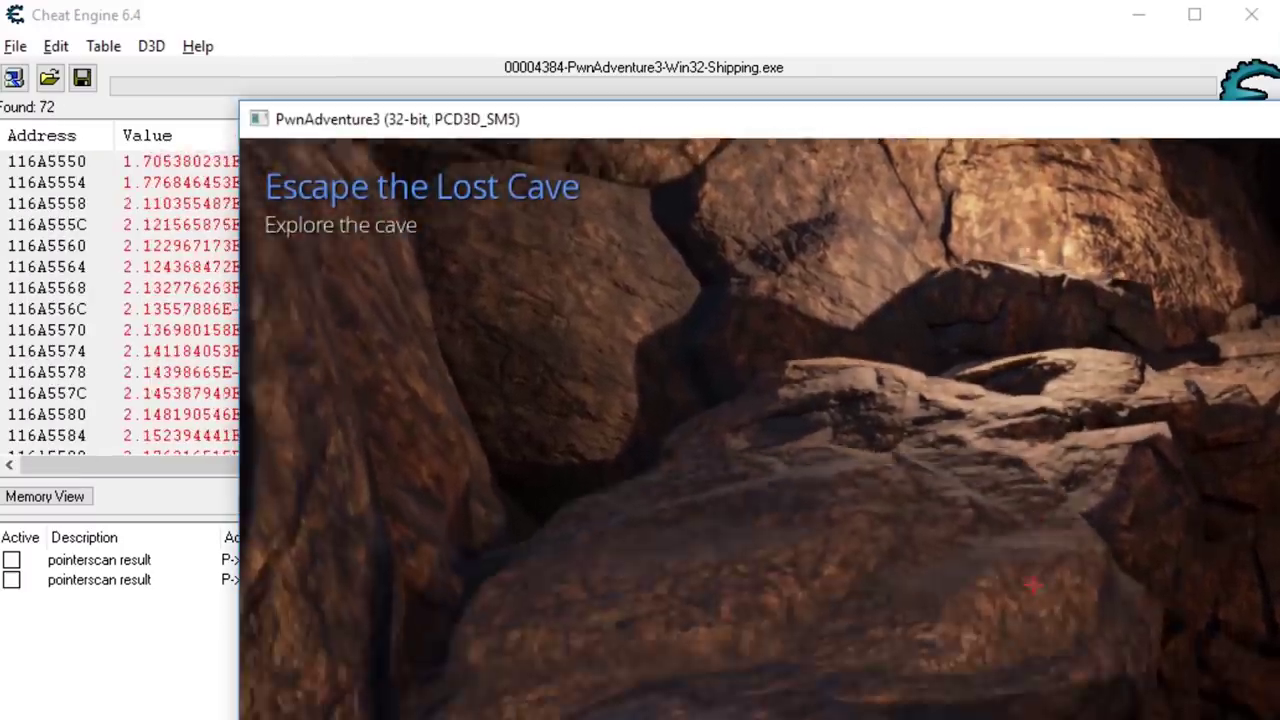
key("alt+Tab")
left_click(1025, 133)
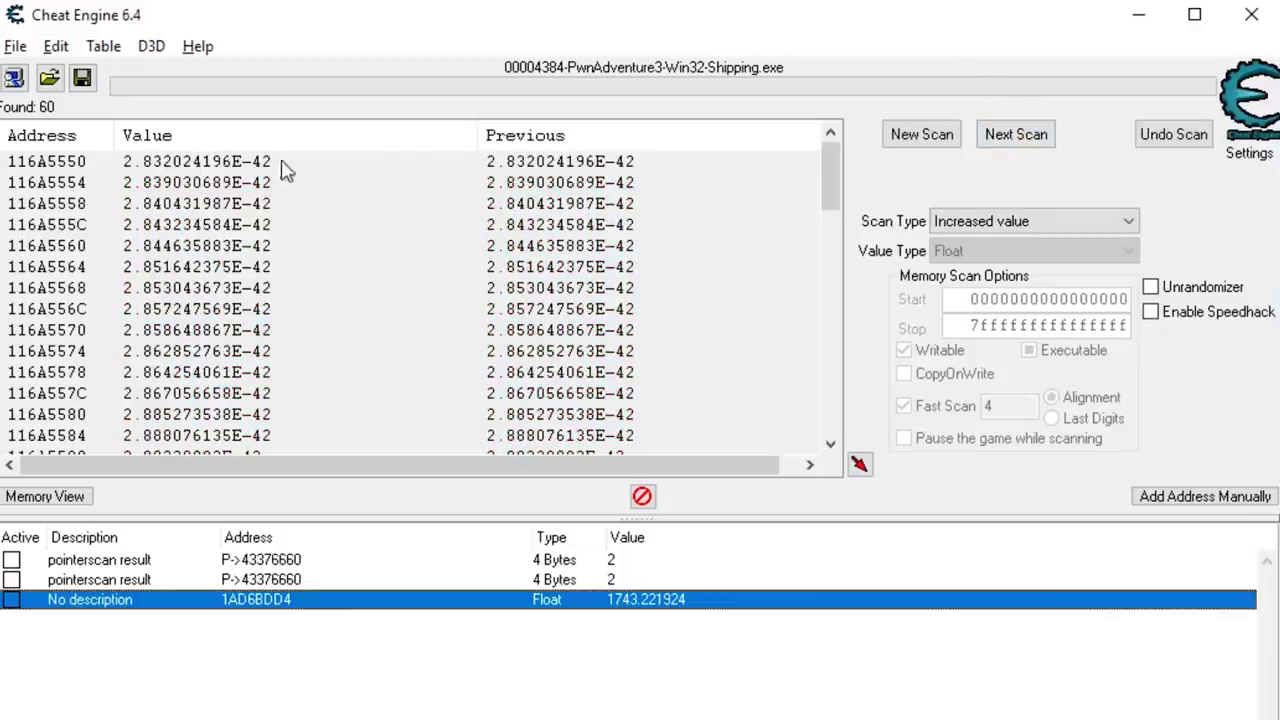
Add all the remaining scan results to the address list, and select the added entries there.
left_click(322, 186)
key("ctrl+a")
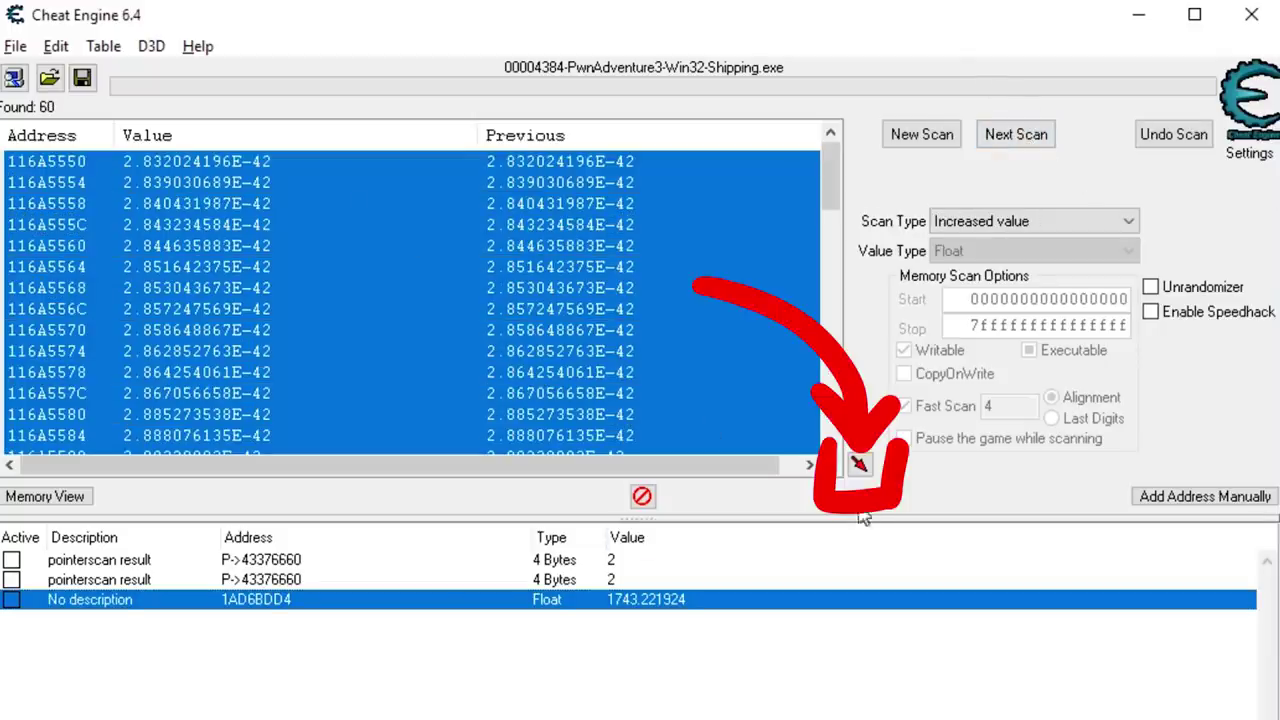
left_click(859, 464)
scroll(185, 630, "down", 15)
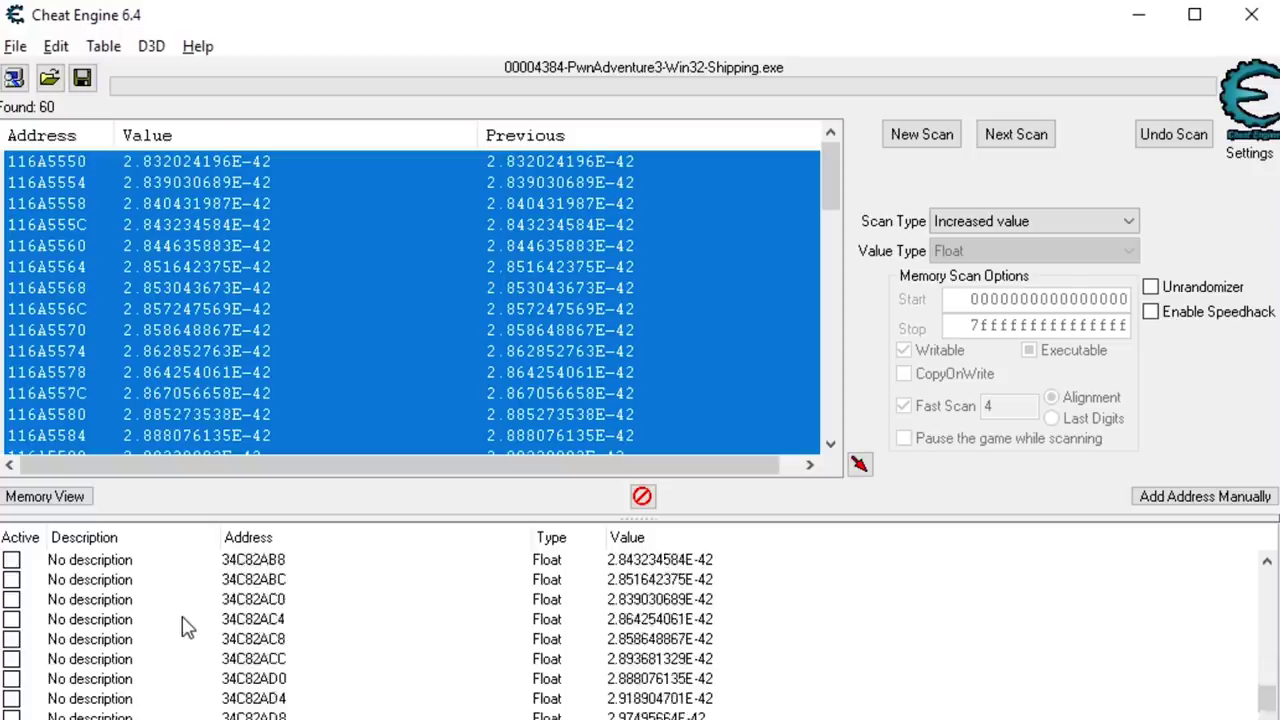
left_click(185, 645)
key("ctrl+a")
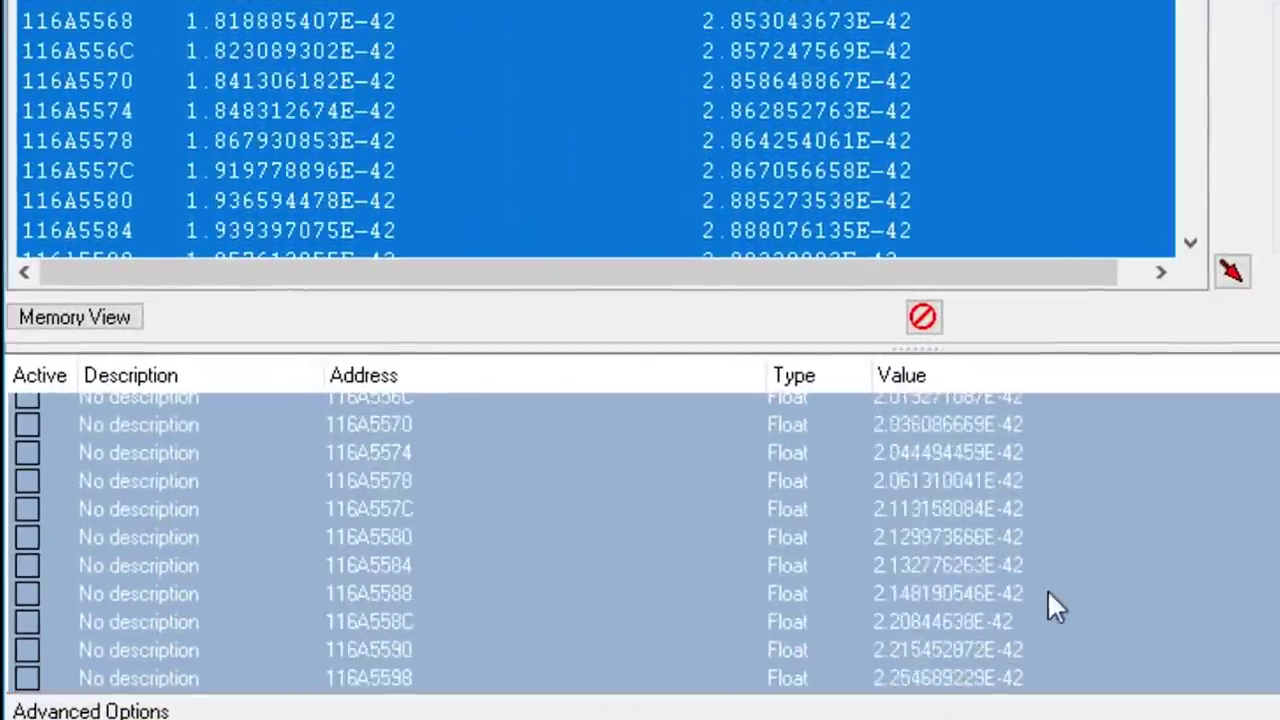
Walk and jump in PwnAdventure3 to test the candidates, and delete the added float entries, including 1AD6BDD4, from Cheat Engine's address list.
scroll(1050, 570, "up", 3)
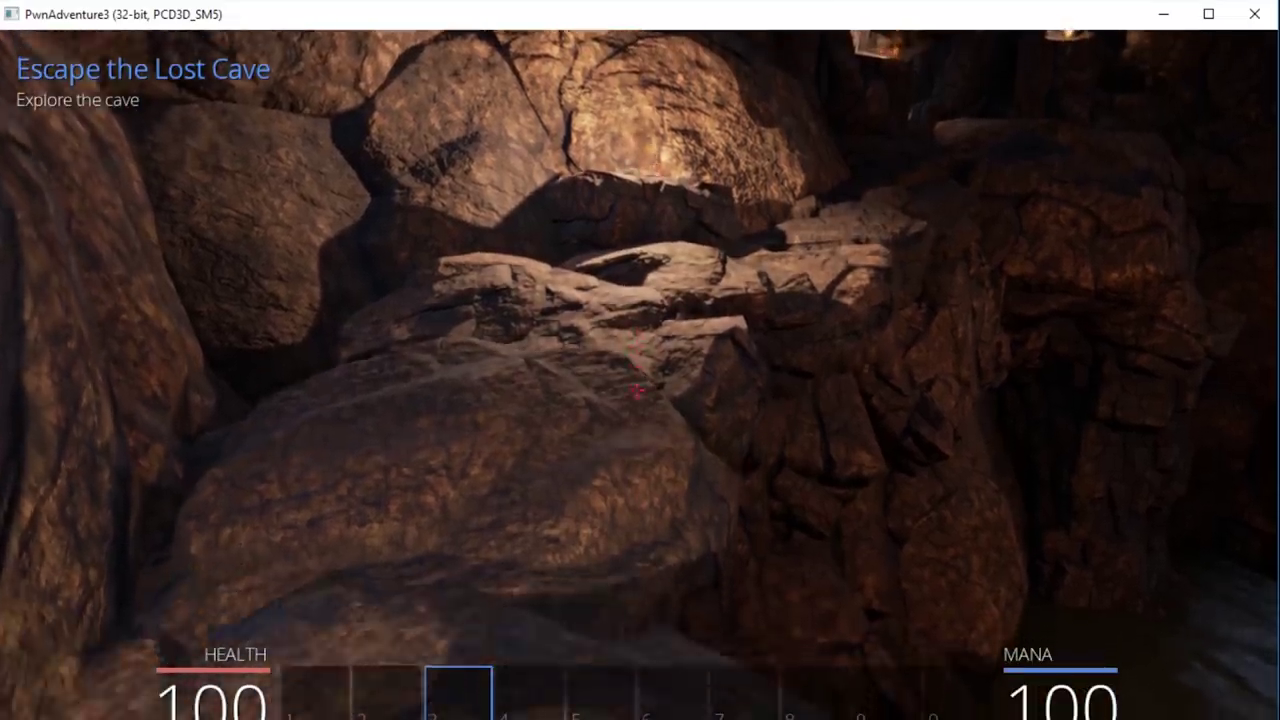
key("space")
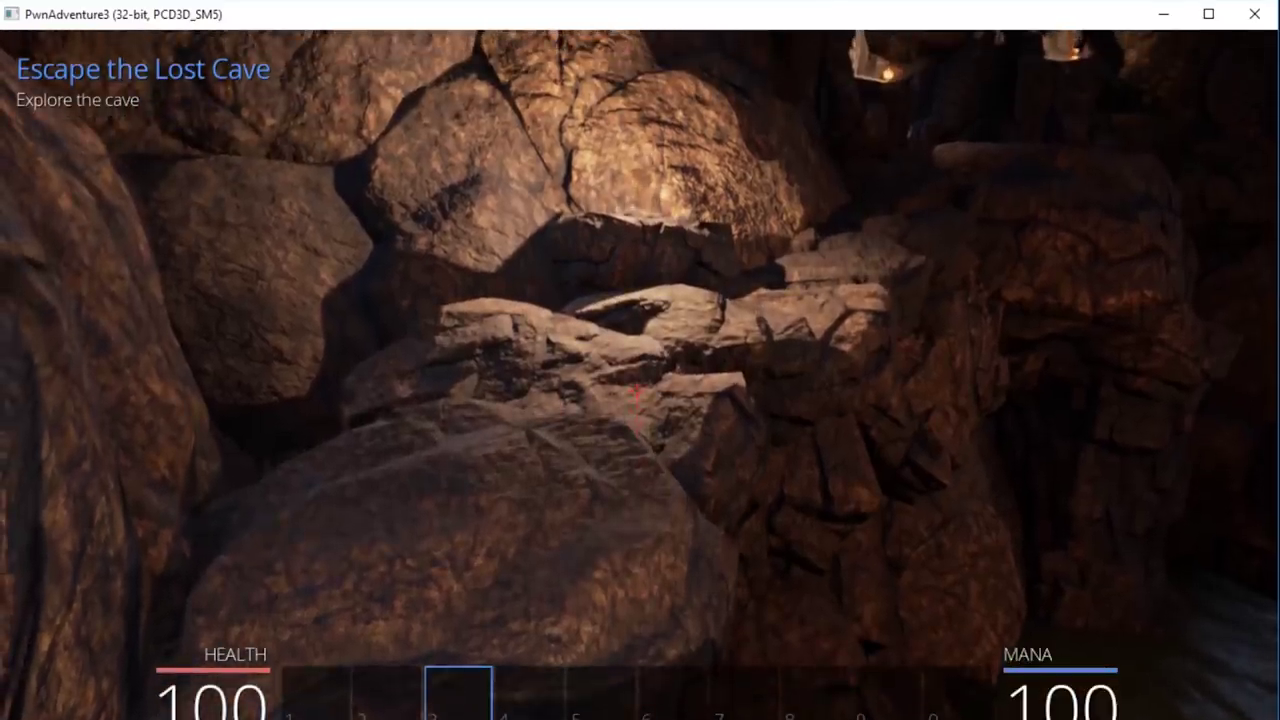
key("w")
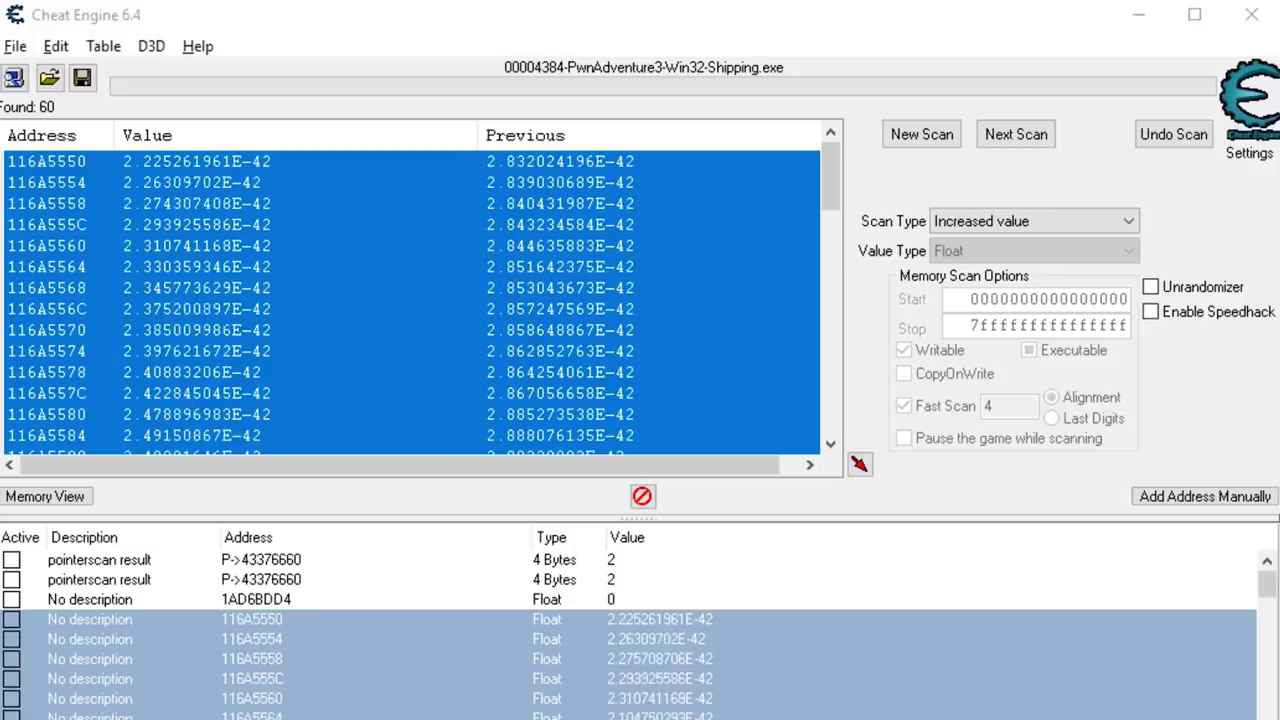
key("Delete")
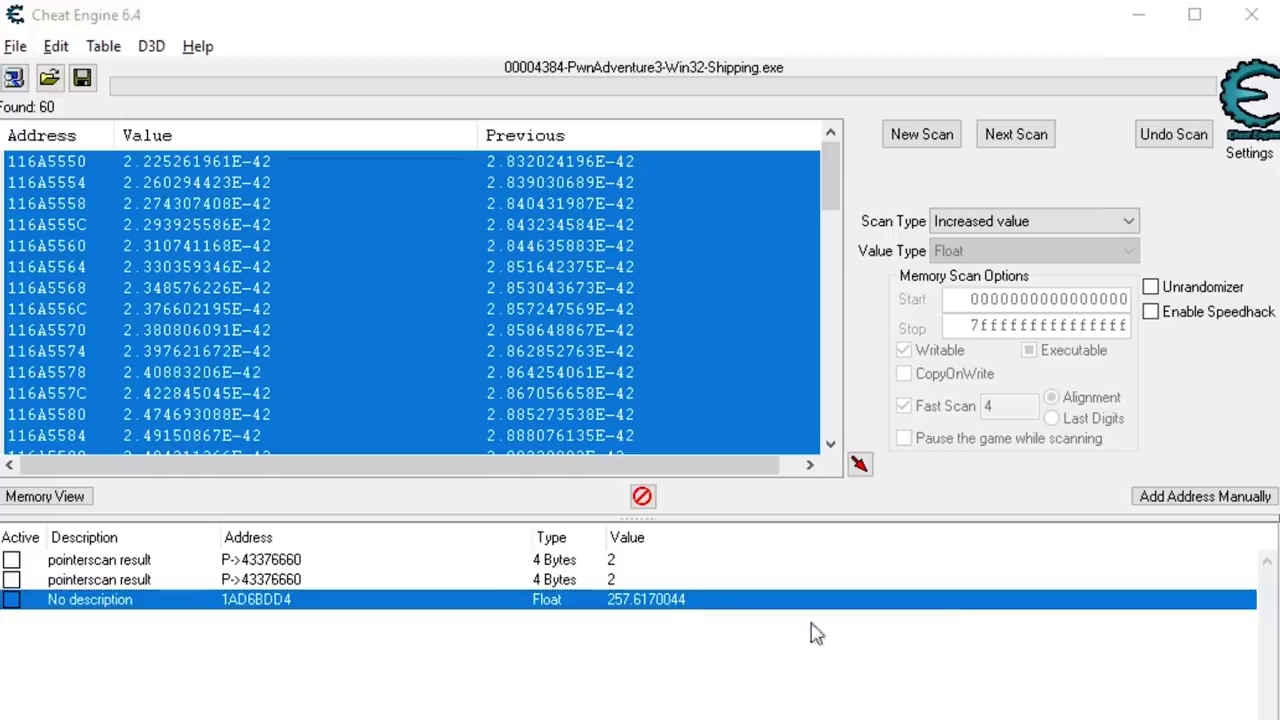
key("Delete")
Start a new float scan for an unknown initial value.
left_click(921, 134)
left_click(1030, 221)
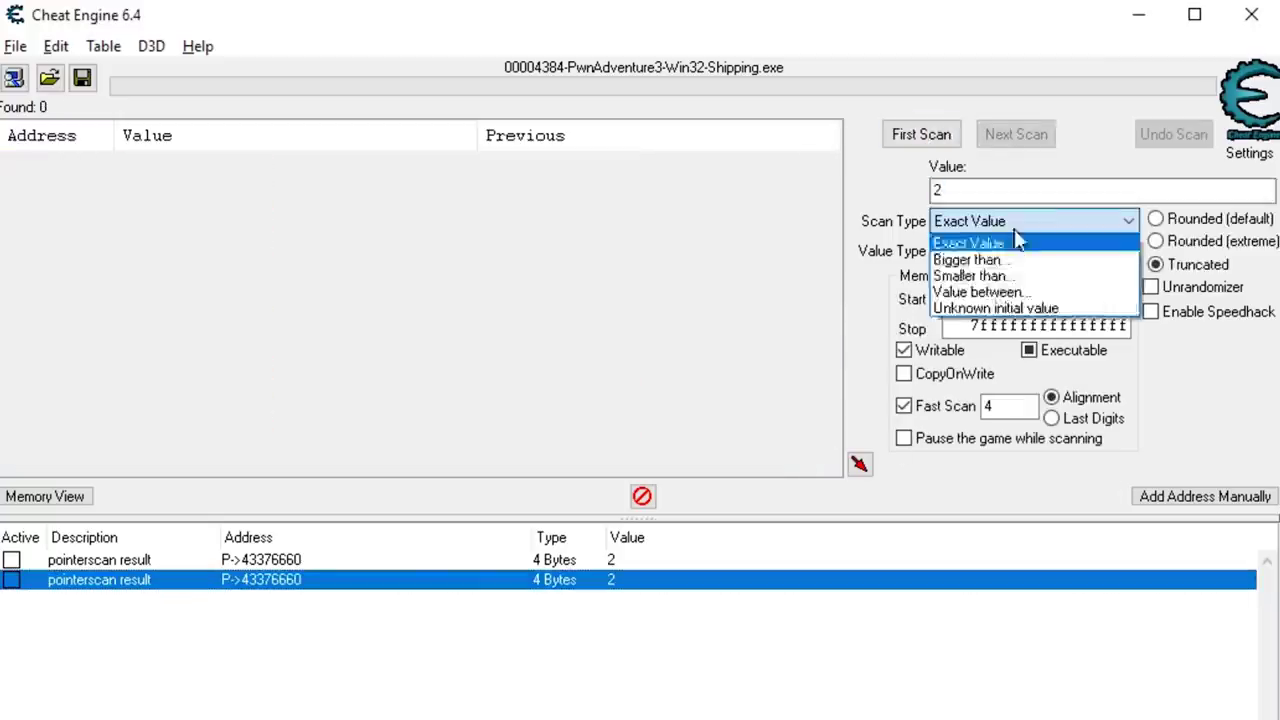
left_click(990, 306)
left_click(923, 138)
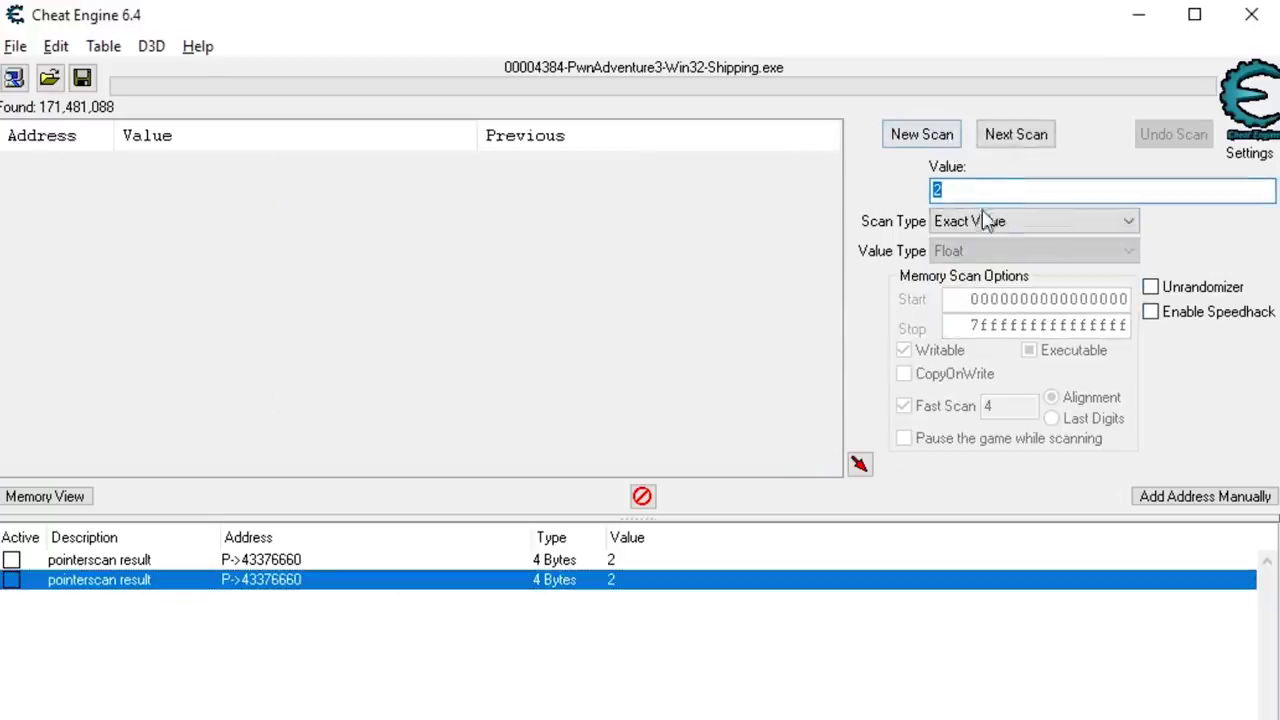
Move the character to a different height in PwnAdventure3, and filter the results in Cheat Engine for increased values.
left_click(985, 220)
left_click(990, 306)
key("alt+Tab")
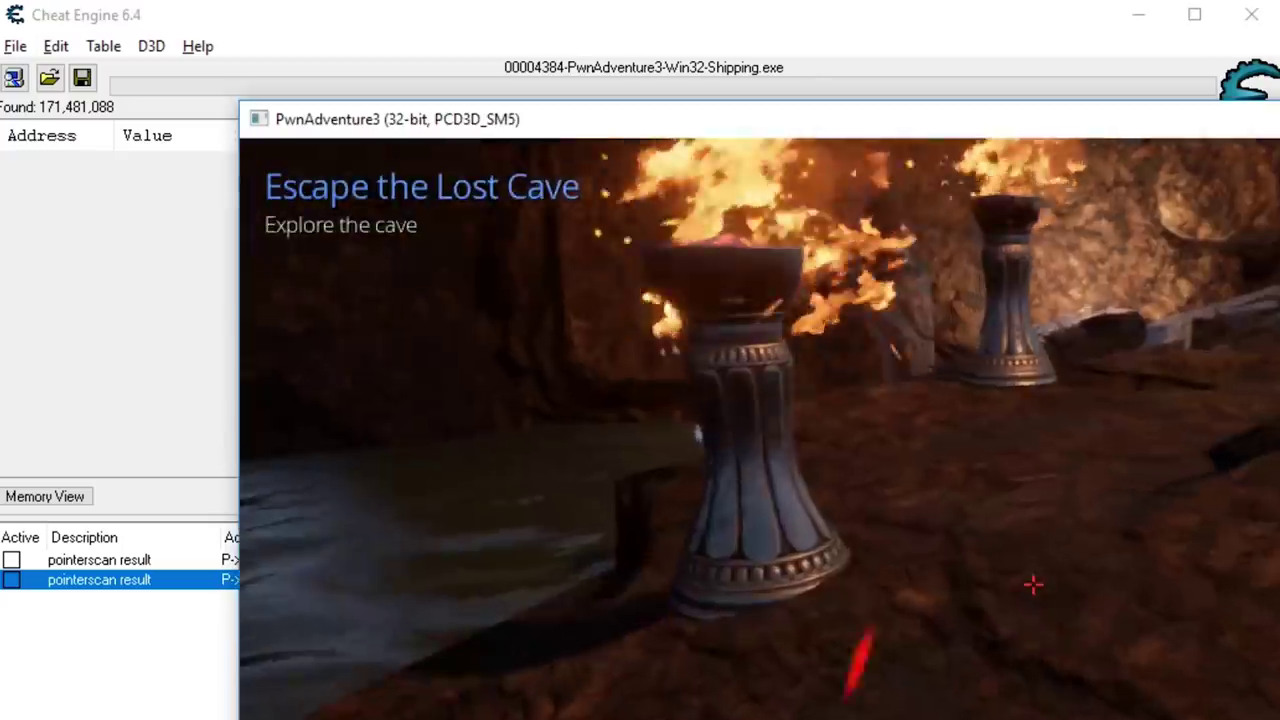
left_click(1006, 134)
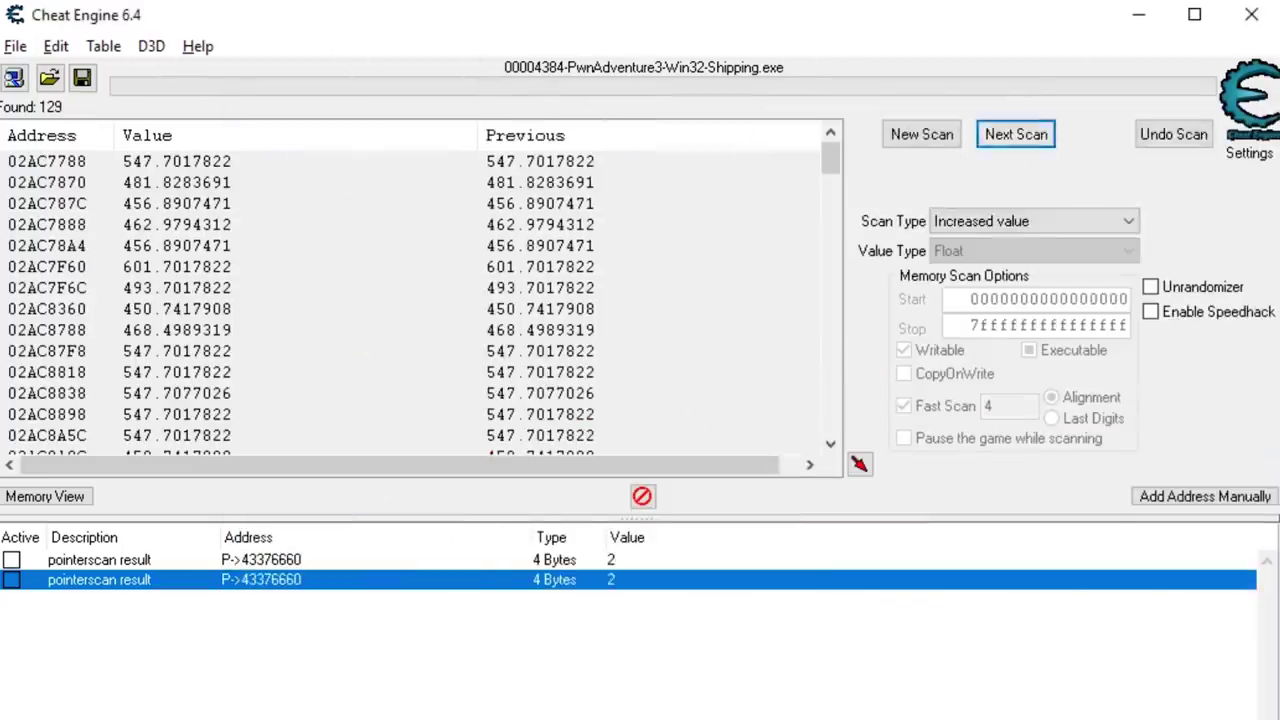
key("alt+Tab")
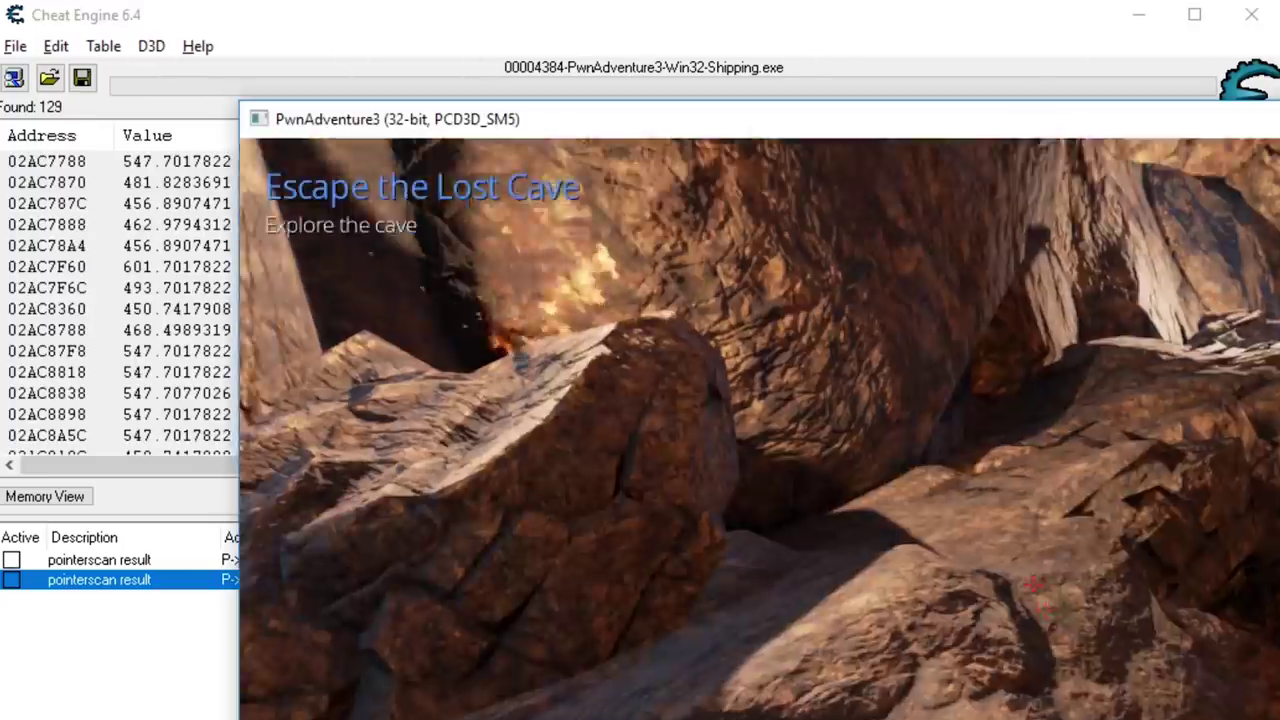
key("w")
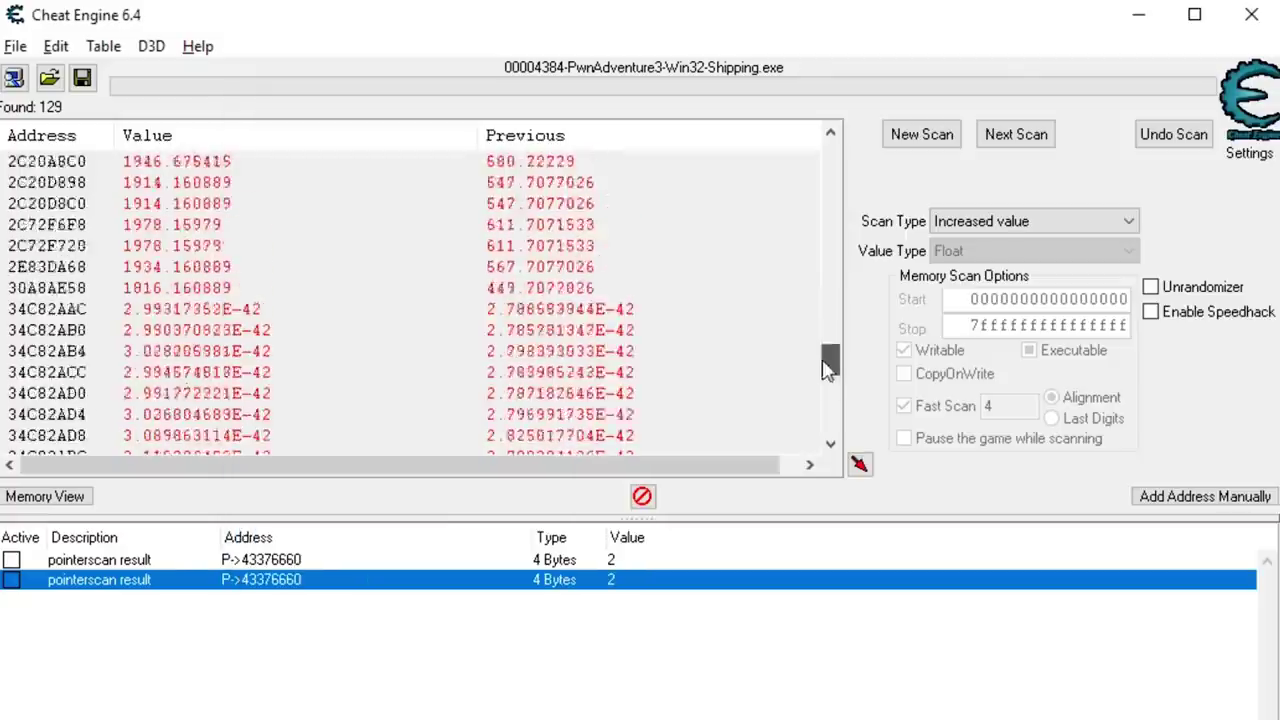
Select all the remaining scan results in Cheat Engine and add them to the address list.
left_click_drag(829, 364, 833, 438)
left_click(731, 442, "shift")
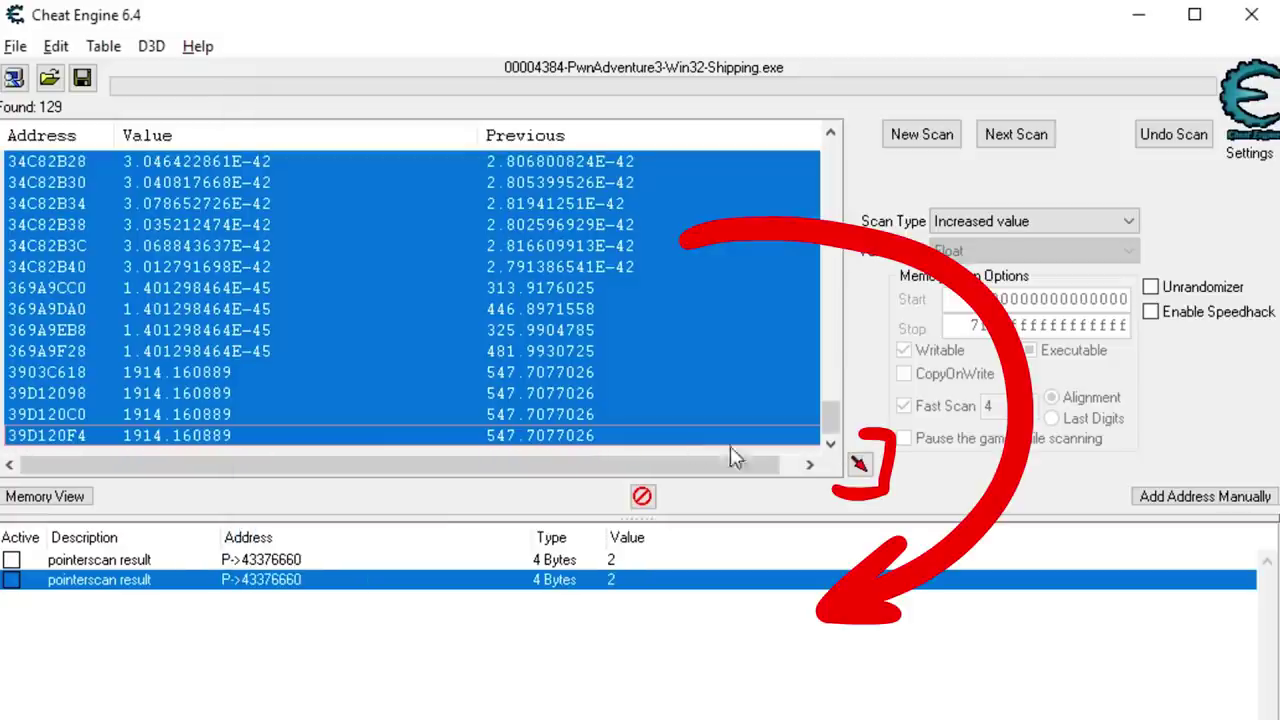
left_click(858, 467)
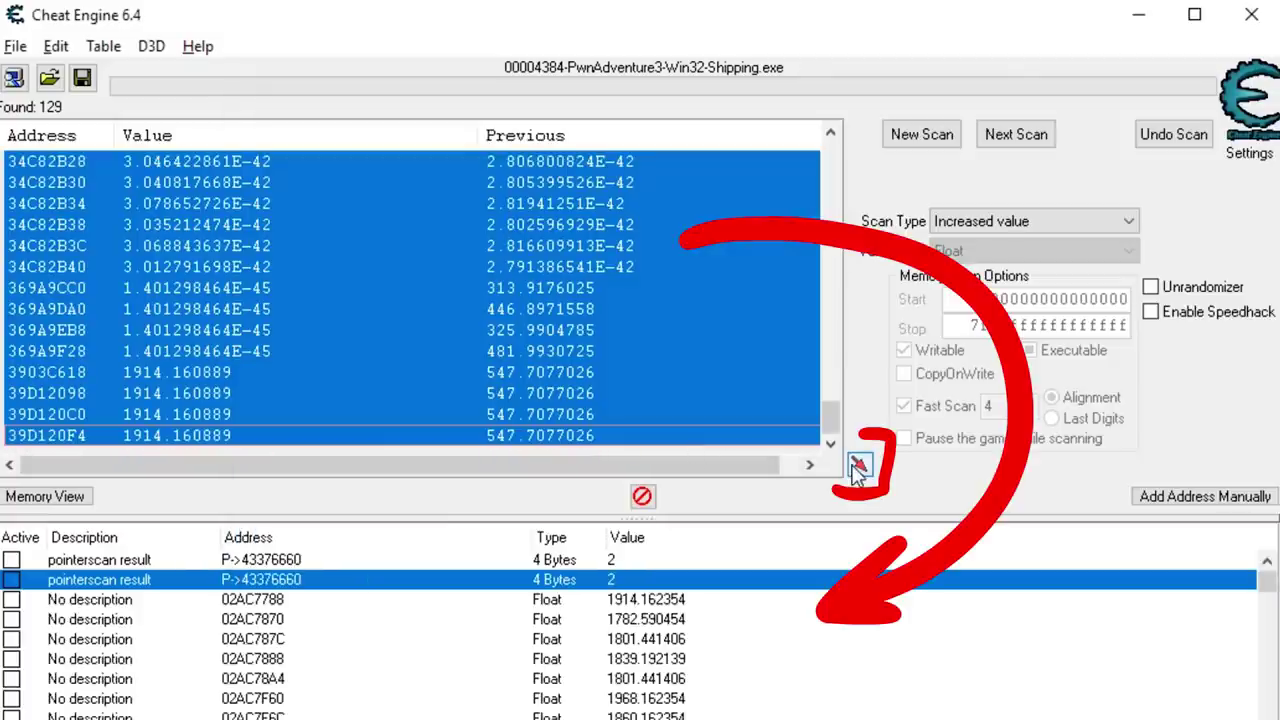
Freeze the float entries from 02AC7788 through 14BC05A0, and move the character in PwnAdventure3 to test their effect on height.
left_click(623, 604)
left_click_drag(1267, 582, 1265, 652)
left_click(637, 690, "shift")
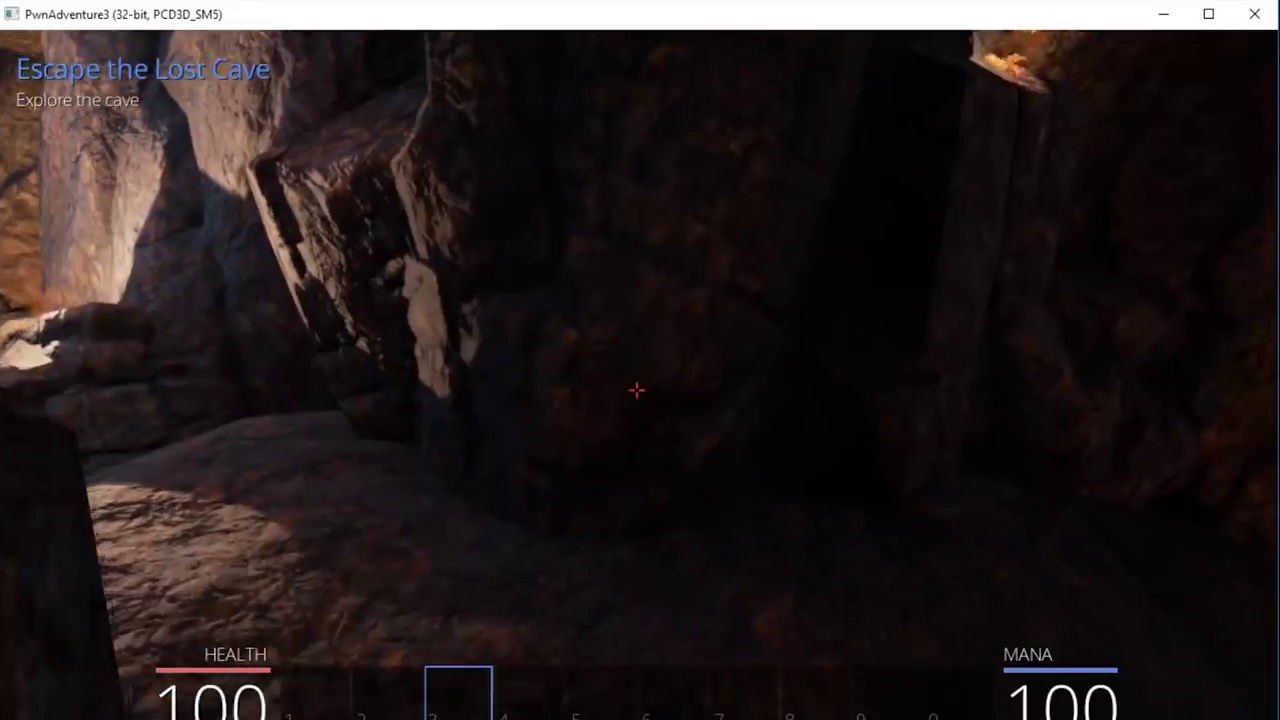
key("w")
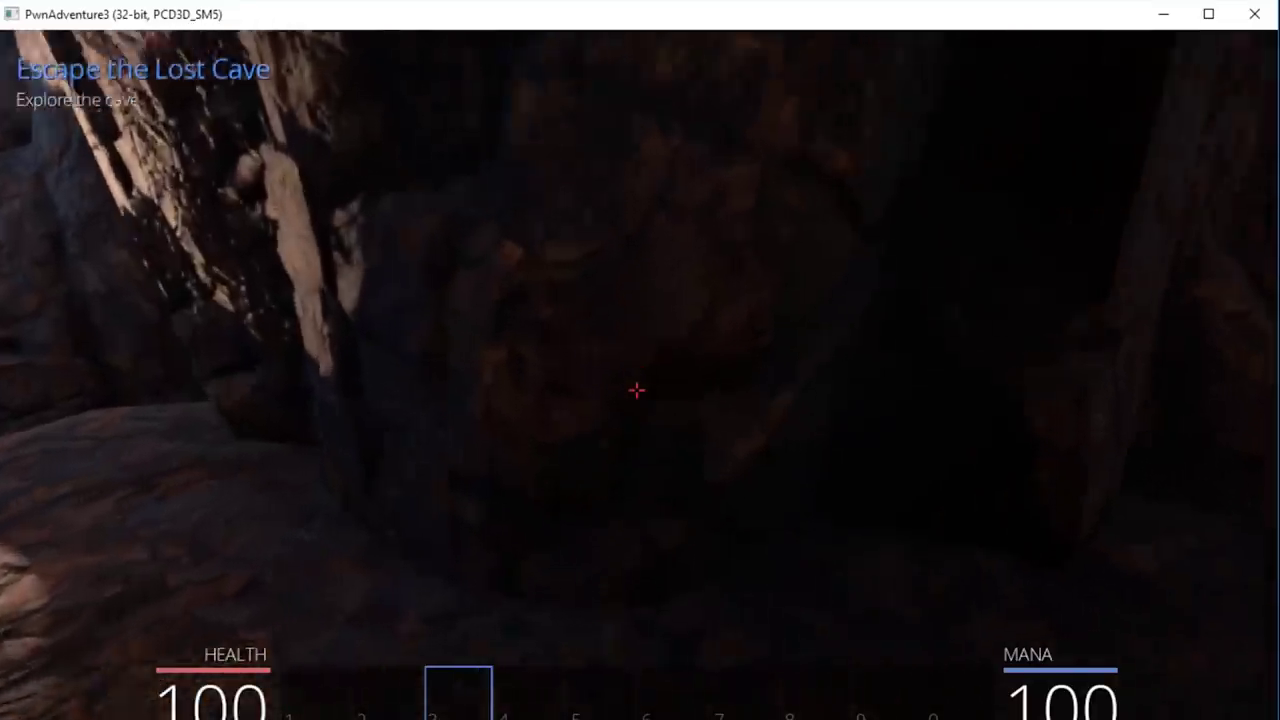
key("alt+Tab")
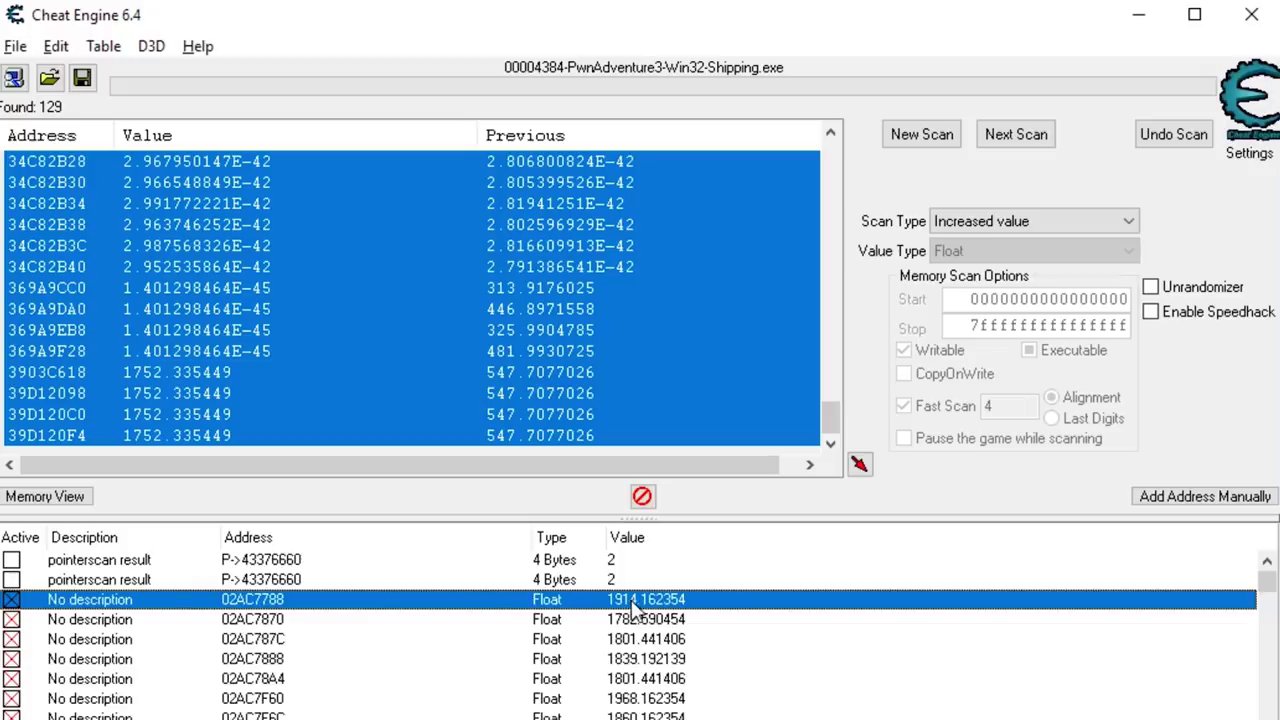
Remove the frozen entries from 02AC7788 through 14BC05A0 from Cheat Engine's address list.
scroll(632, 615, "down", 10)
scroll(640, 640, "up", 2)
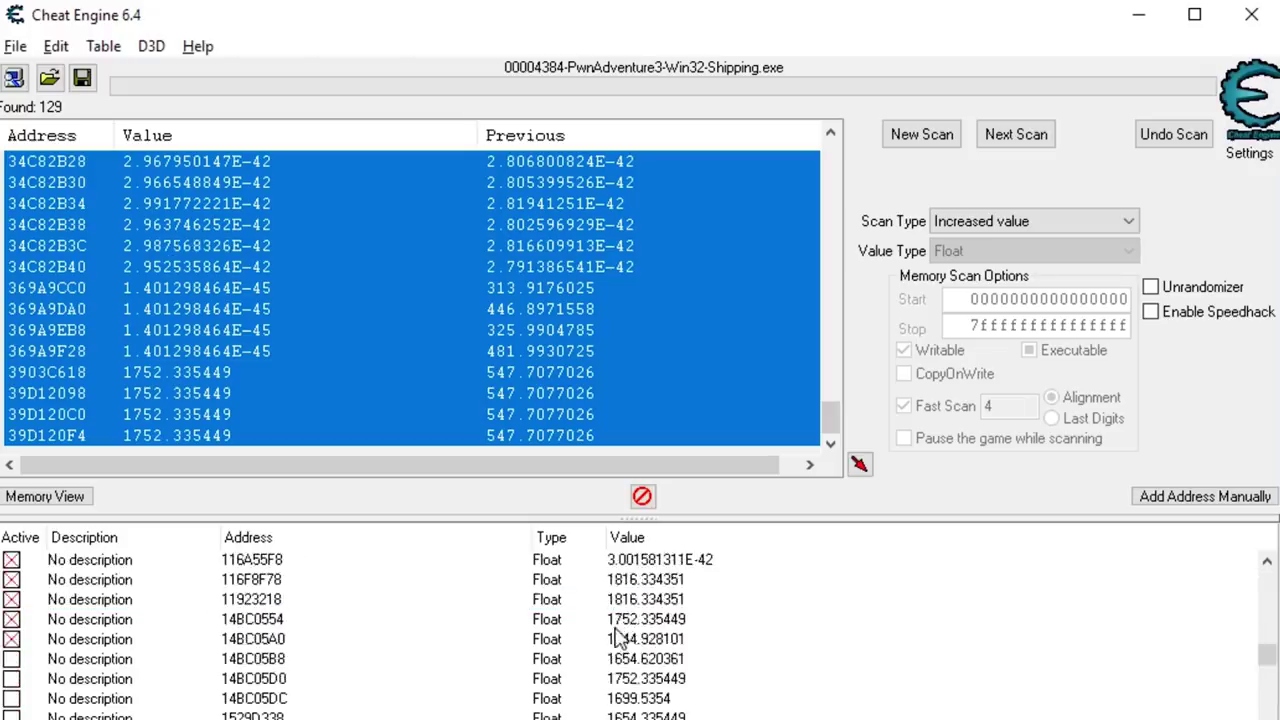
left_click(647, 641, "shift")
key("space")
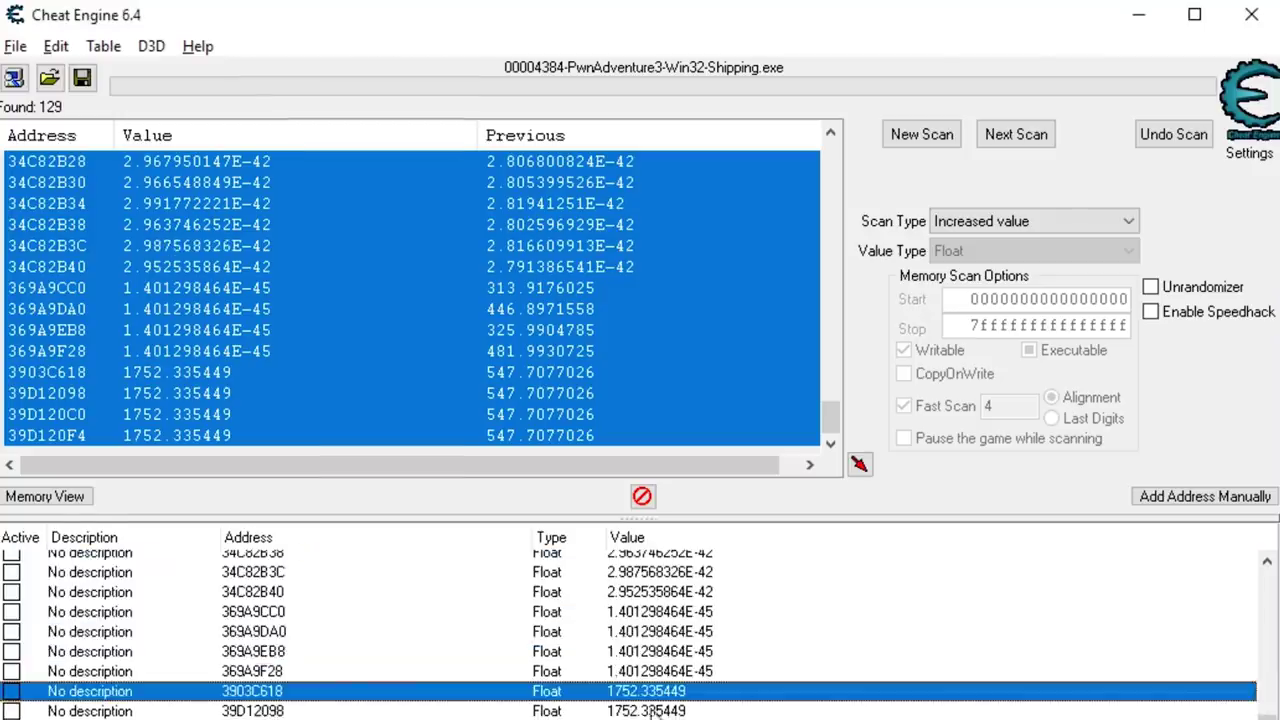
Freeze the float entries from 2C20D8C0 to the end of the list, and test the character's movement in PwnAdventure3.
left_click(650, 697)
scroll(650, 697, "up", 20)
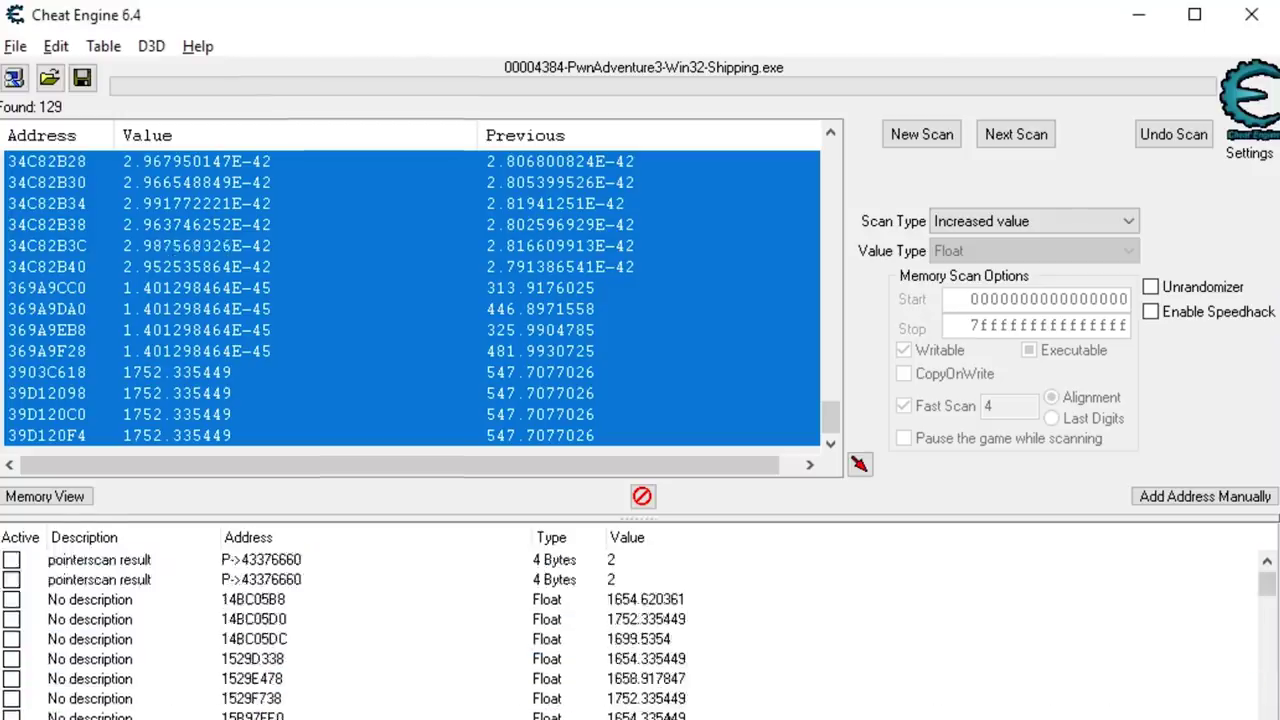
scroll(670, 694, "down", 15)
left_click(670, 640, "shift")
key("space")
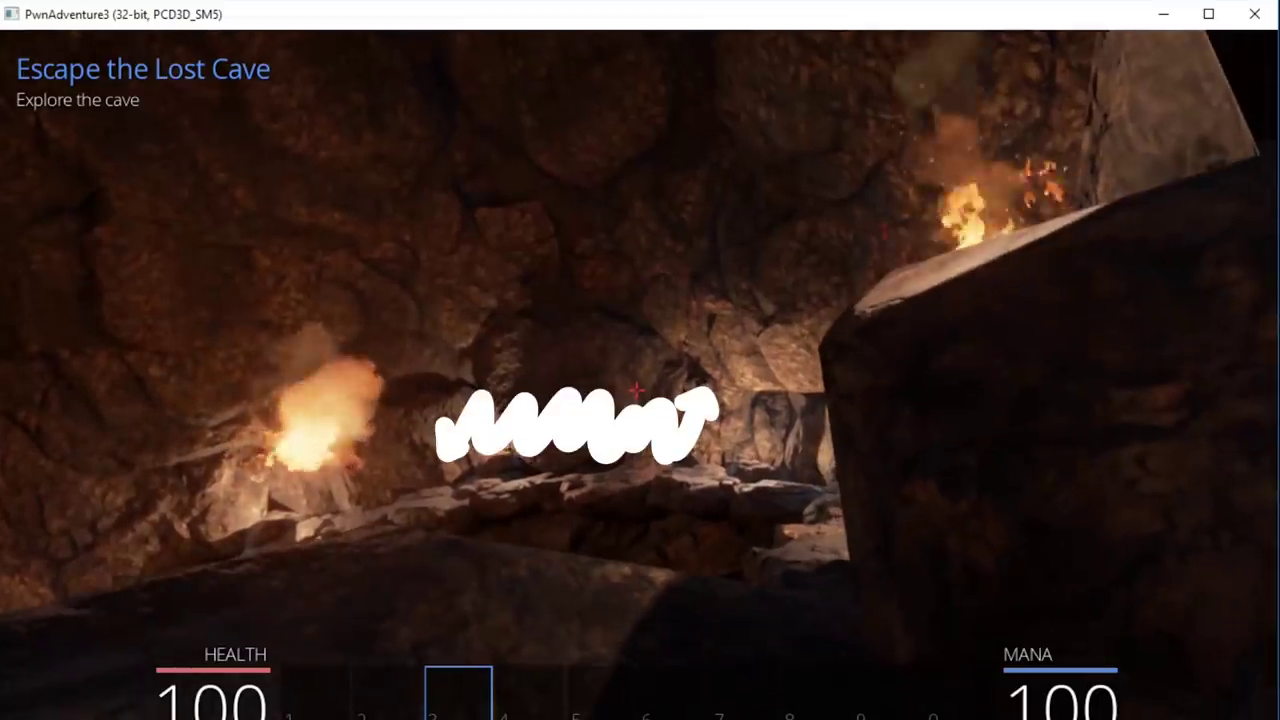
key("alt+Tab")
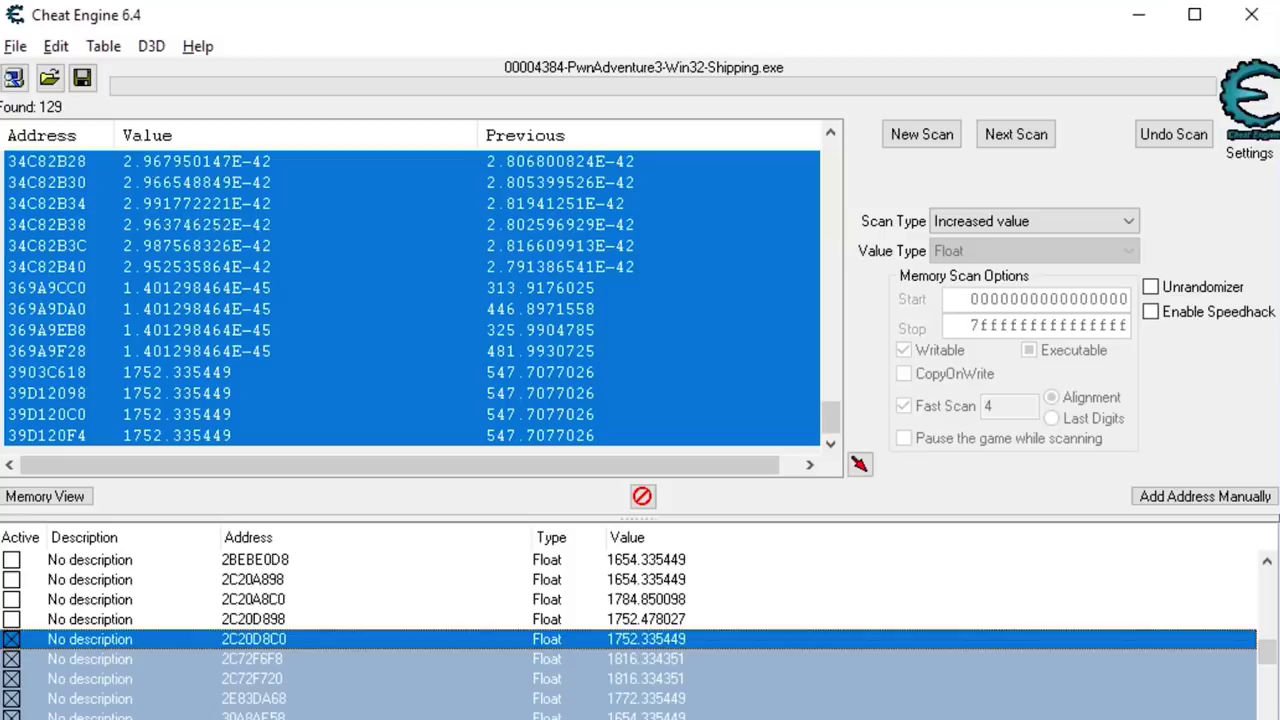
Delete the unfrozen float entries from 14BC05B8 through 2C20D898 in the address list.
left_click(72, 620)
scroll(300, 690, "up", 10)
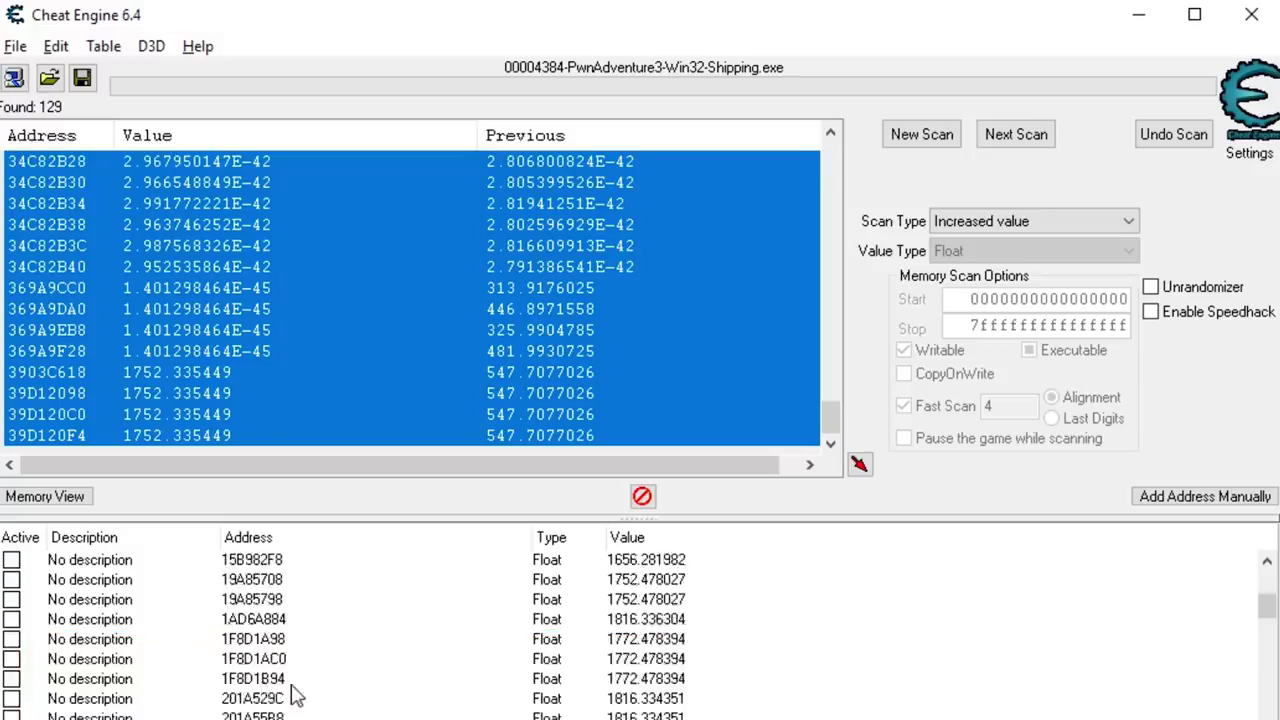
left_click(300, 599, "shift")
key("Delete")
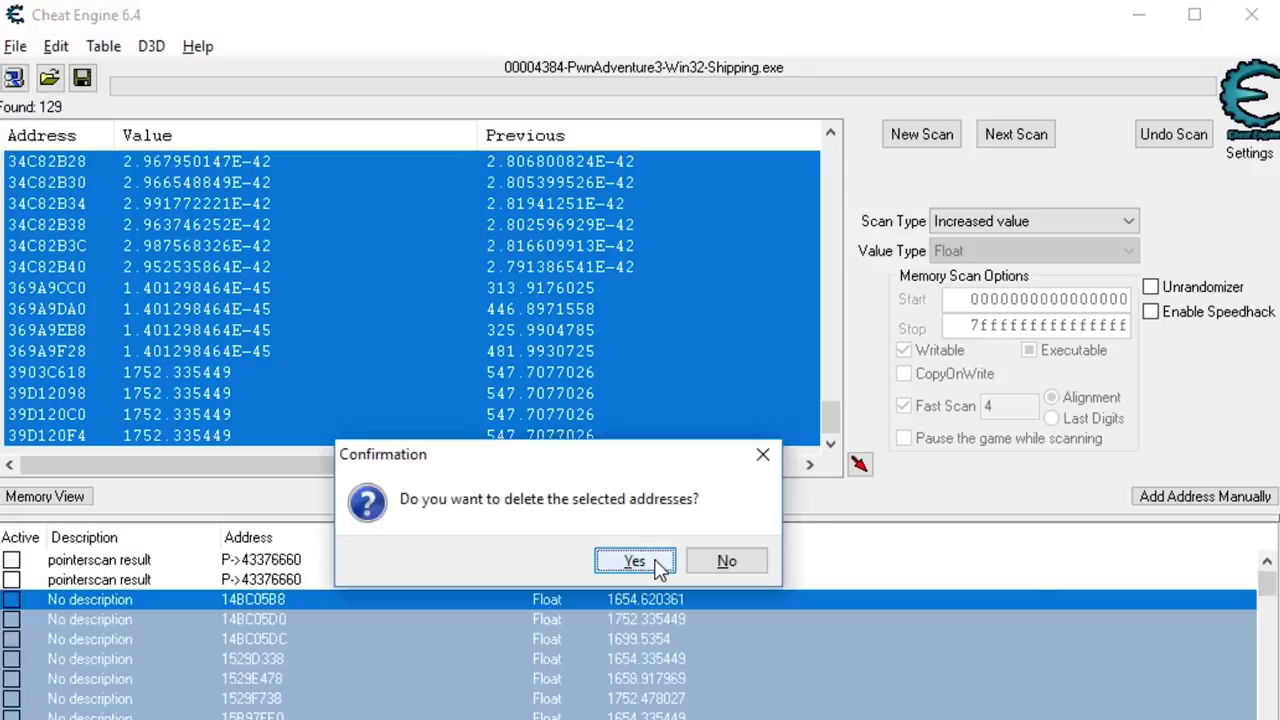
left_click(636, 561)
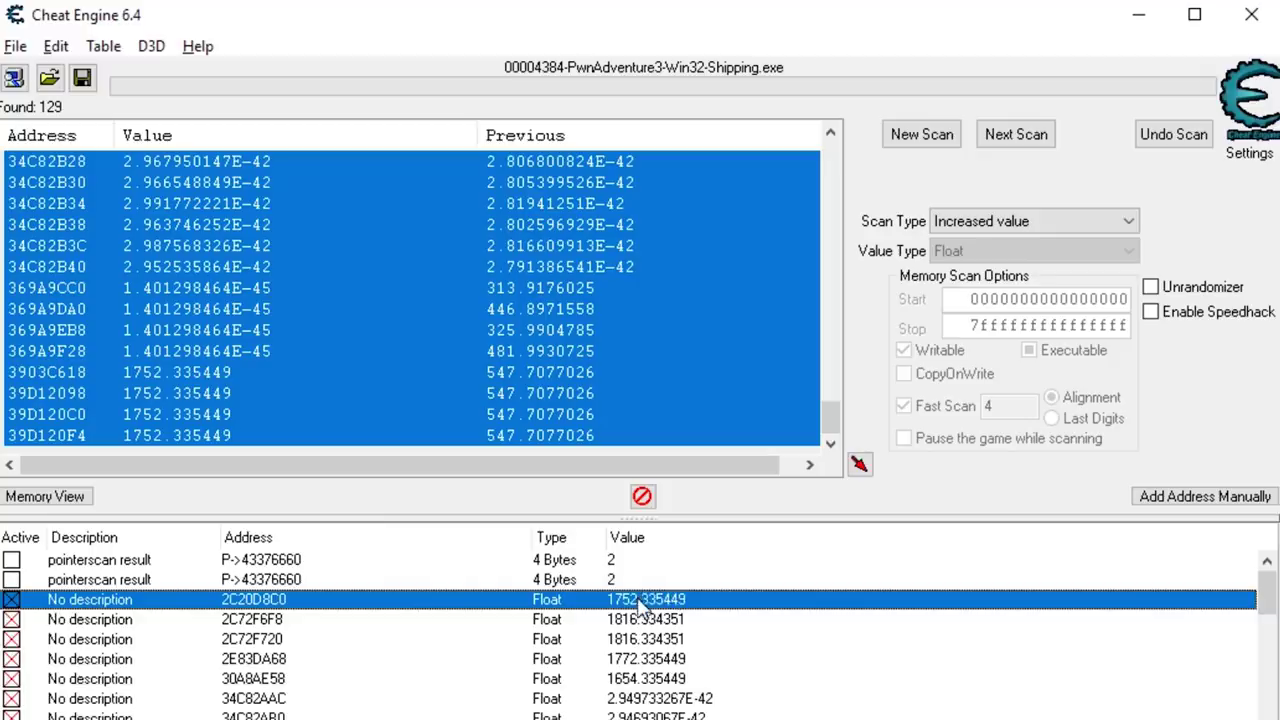
Unfreeze the entries from 2C20D8C0 through 34C82B08, test the character in PwnAdventure3, and delete these entries in Cheat Engine.
scroll(630, 636, "down", 5)
left_click(645, 659, "shift")
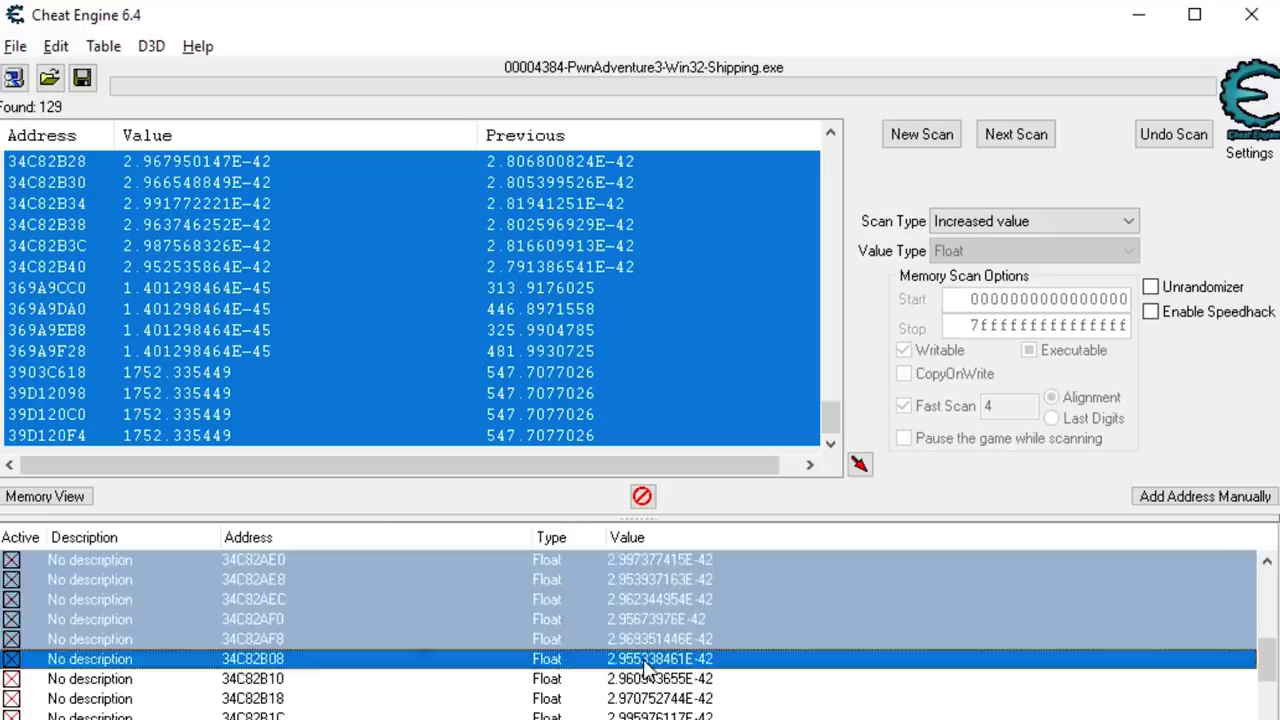
key("alt+Tab")
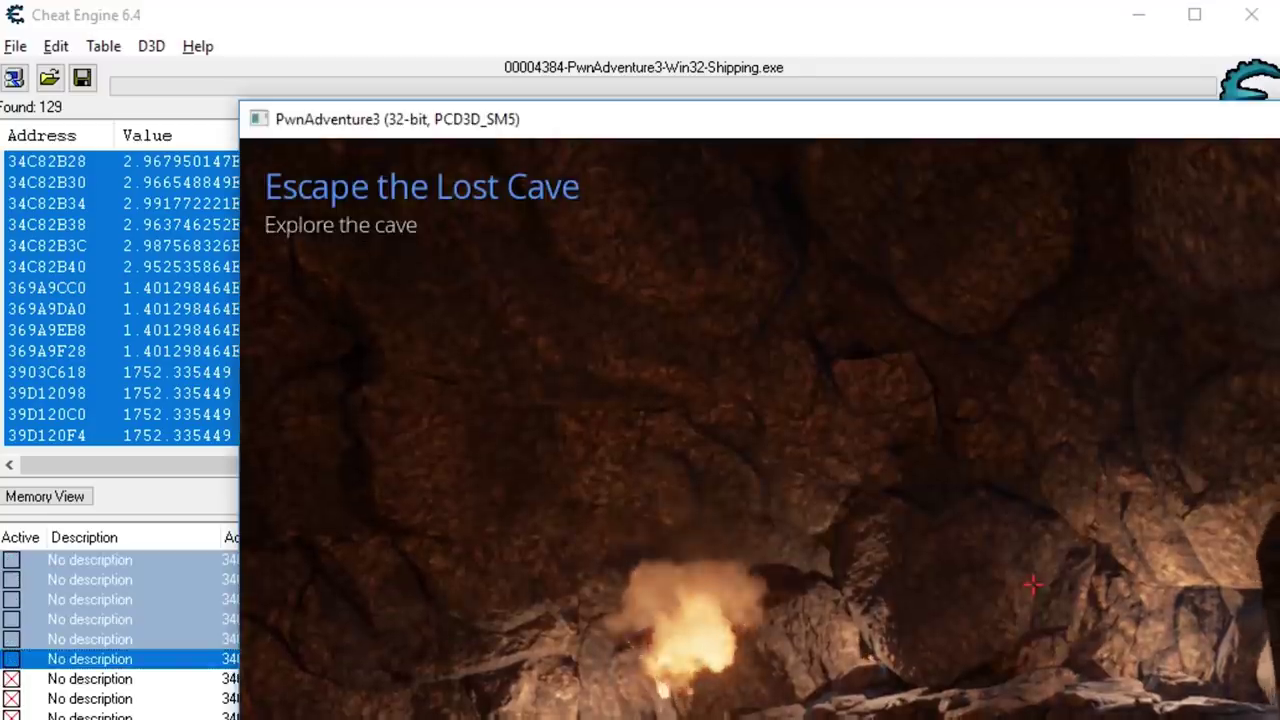
key("alt+Tab")
key("Delete")
Unfreeze the entries from 369A9EB8 onward, and delete the frozen float entries above them, through 369A9DA0.
left_click(628, 600)
left_click(650, 651, "shift")
key("space")
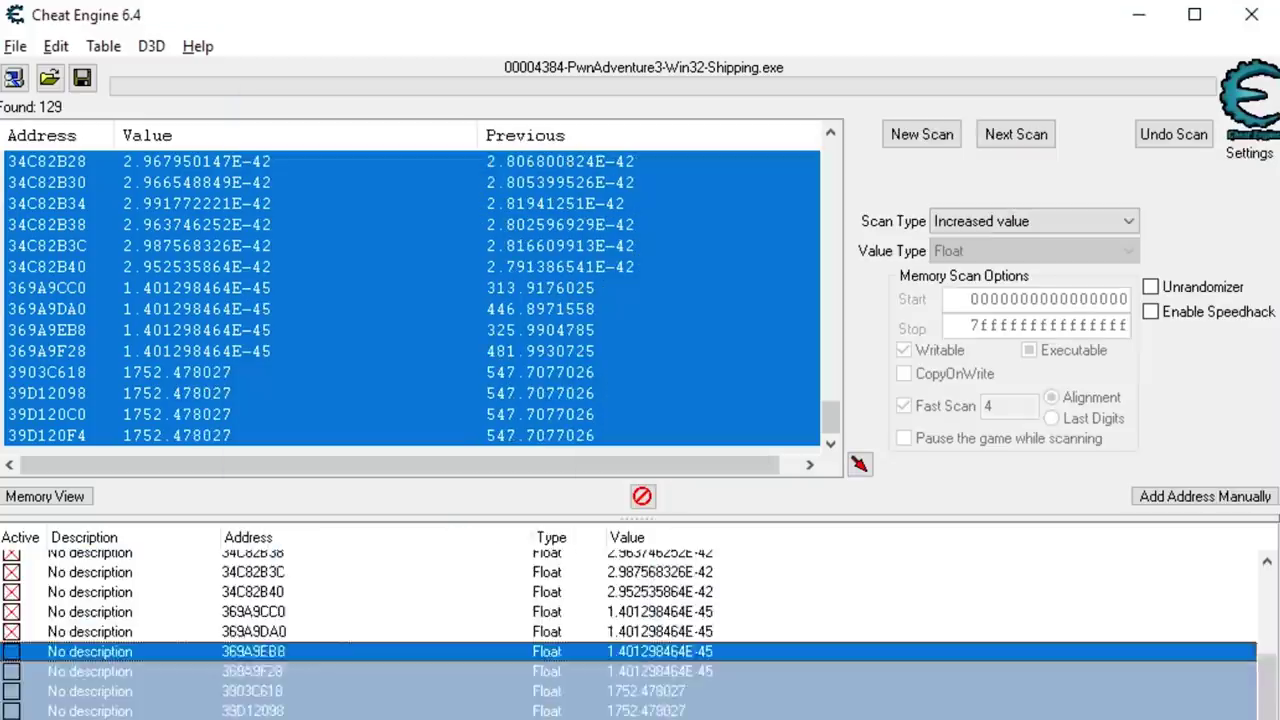
left_click(700, 632)
scroll(702, 654, "up", 1)
scroll(706, 660, "up", 3)
left_click(640, 602, "shift")
key("Delete")
Freeze only the last float entry, 39D12098, and test the character's movement in PwnAdventure3 while switching its freeze state.
left_click(648, 627)
left_click(645, 639)
key("space")
key("alt+Tab")
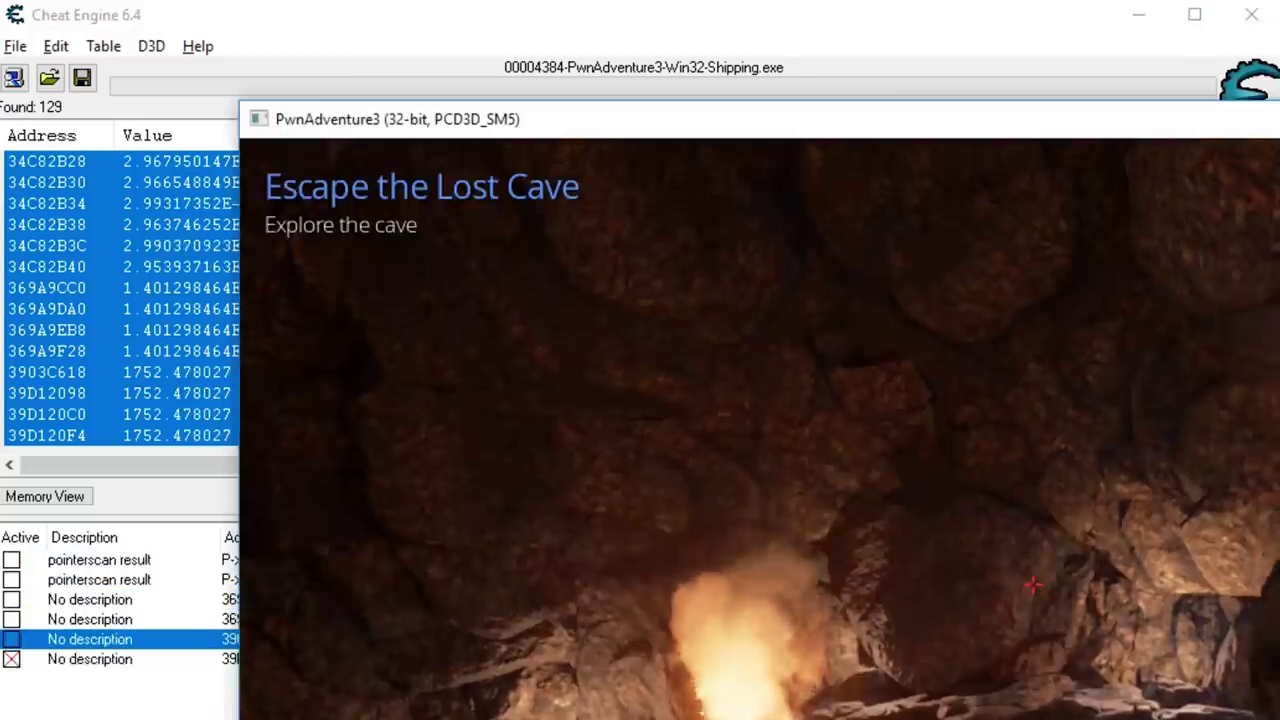
key("alt+Tab")
left_click(645, 659)
key("alt+Tab")
Freeze address 39D12098, test its effect on the character in PwnAdventure3, and return to Cheat Engine.
key("alt+Tab")
Delete entries 369A9EB8 through 3903C618, keeping 39D12098 as the only float address in the list.
left_click(367, 640)
left_click(366, 605, "shift")
key("Delete")
left_click(648, 627)
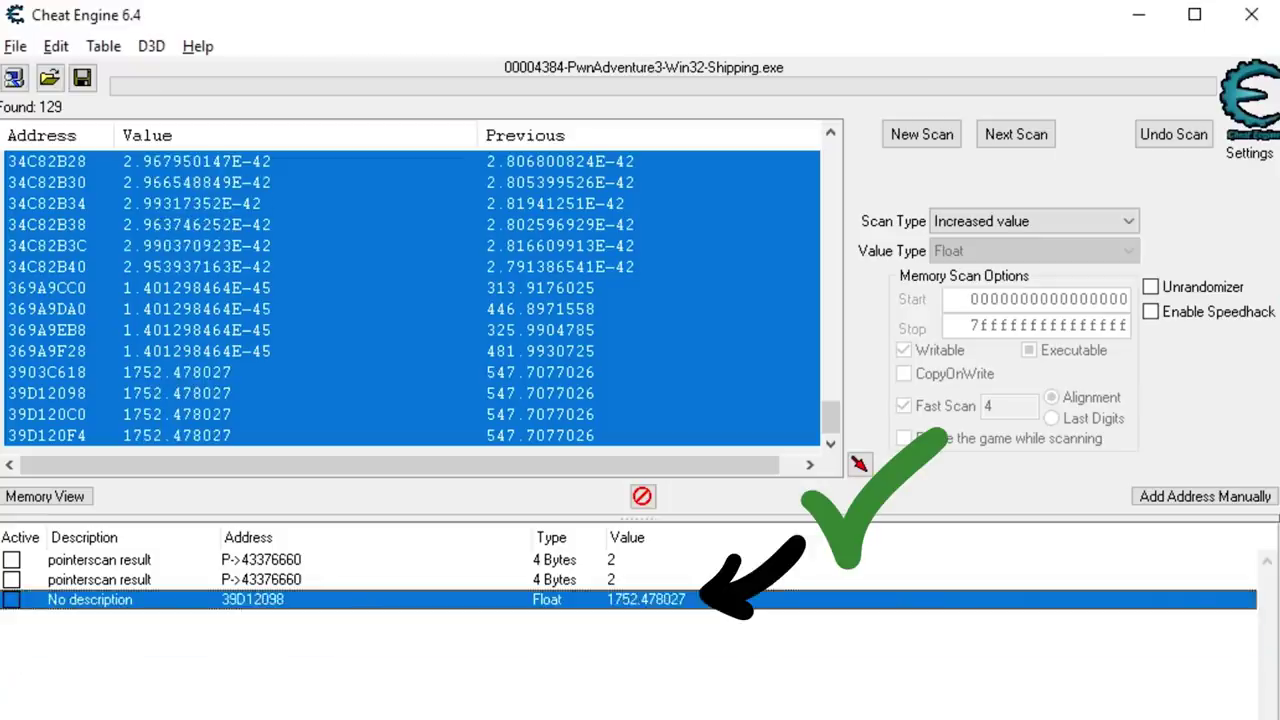
left_click(666, 704)
left_click(11, 600)
key("alt+Tab")
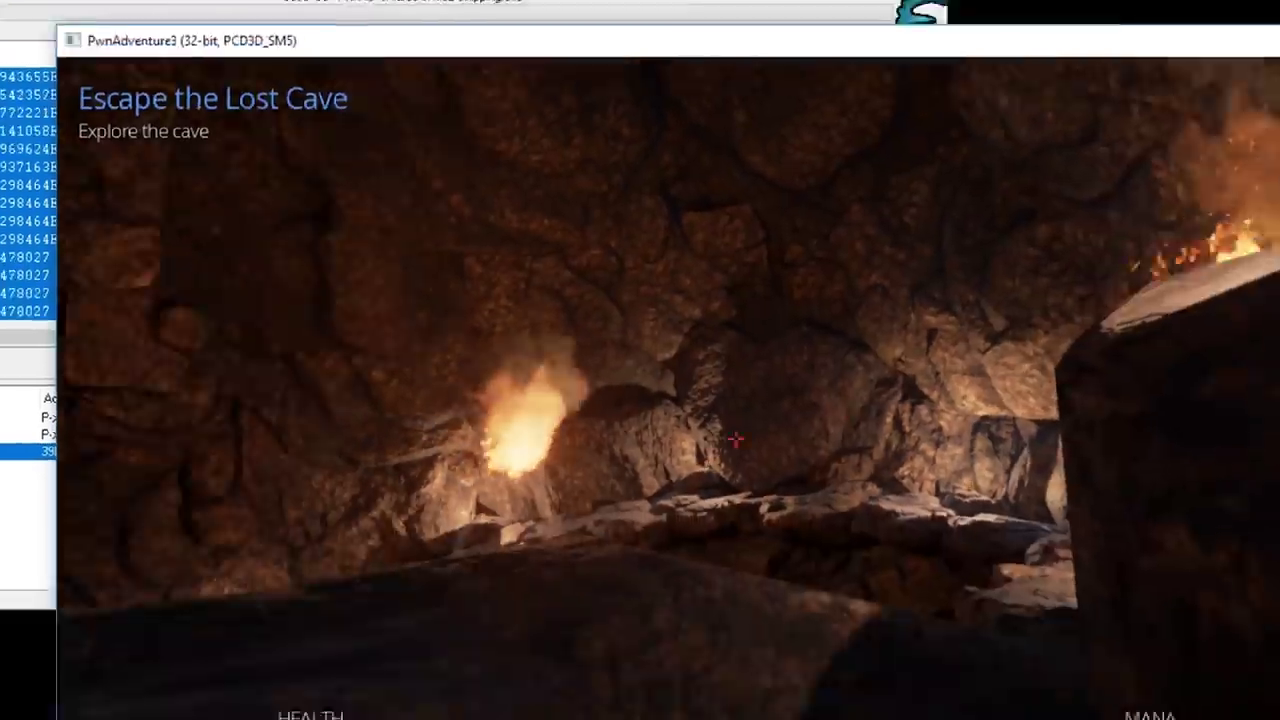
key("alt+Tab")
Change the value of address 39D12098 to 2000 twice to test whether it raises the character.
key("Return")
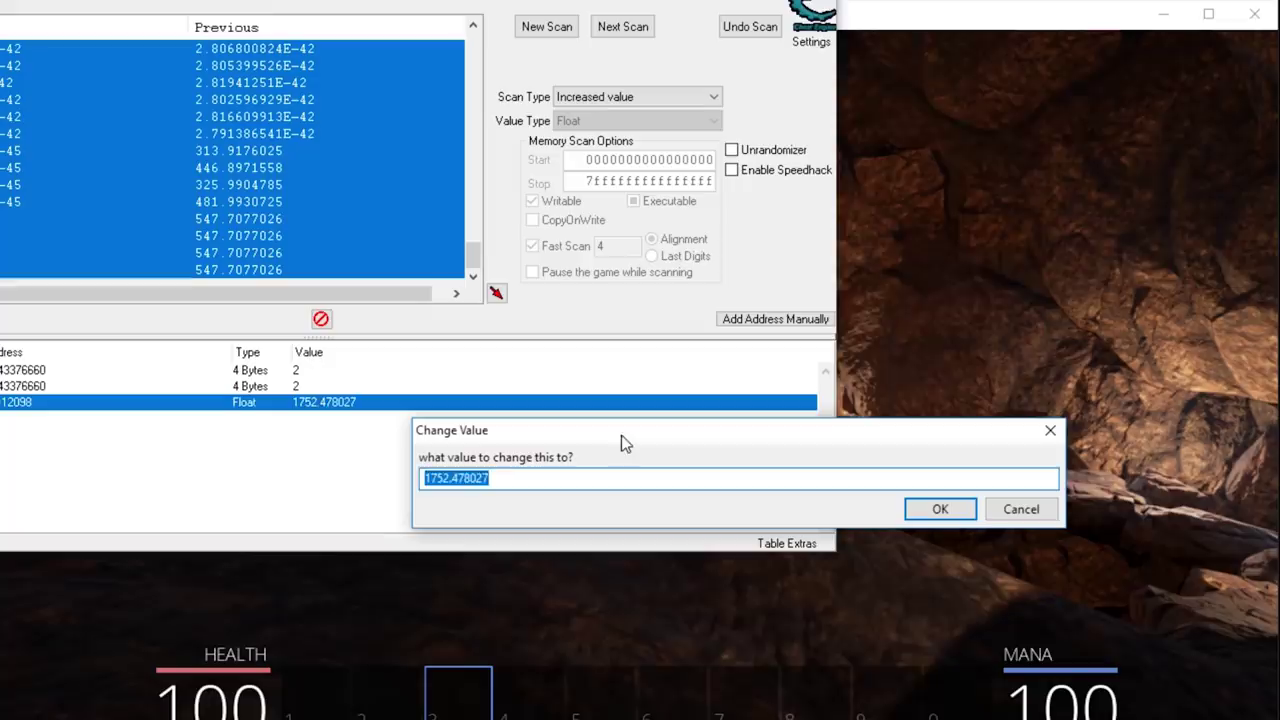
type("2000")
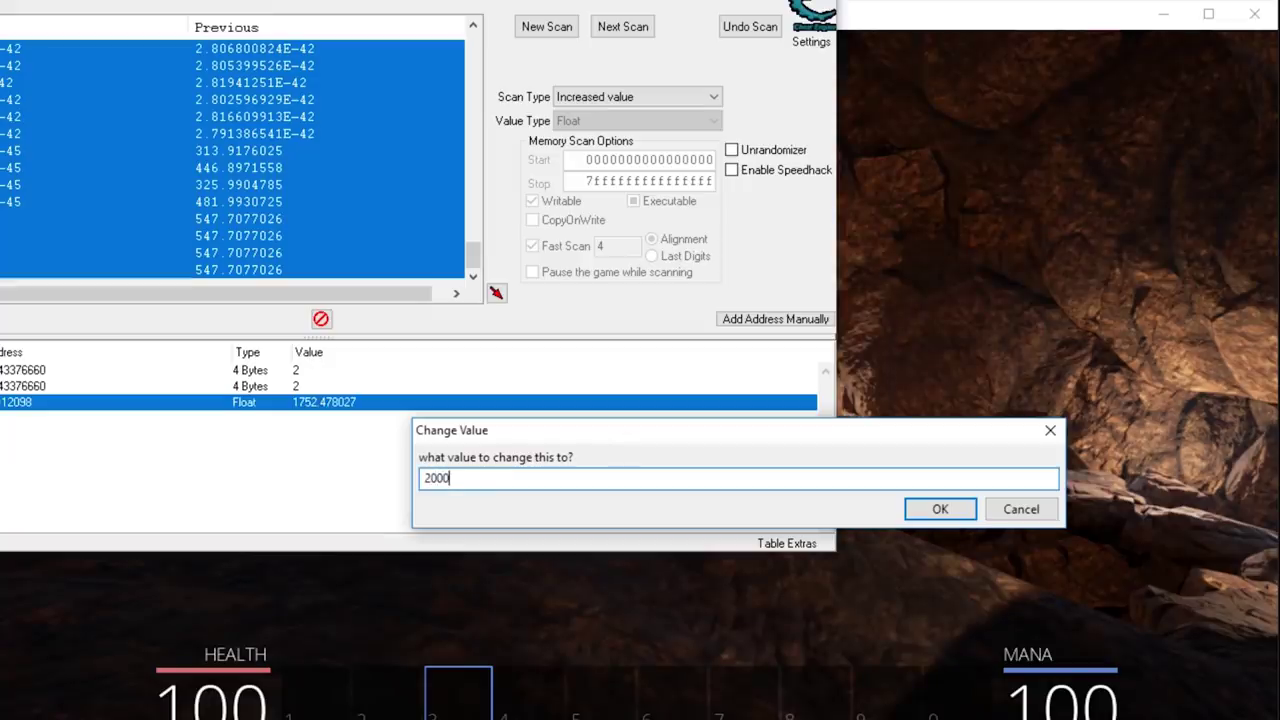
key("Return")
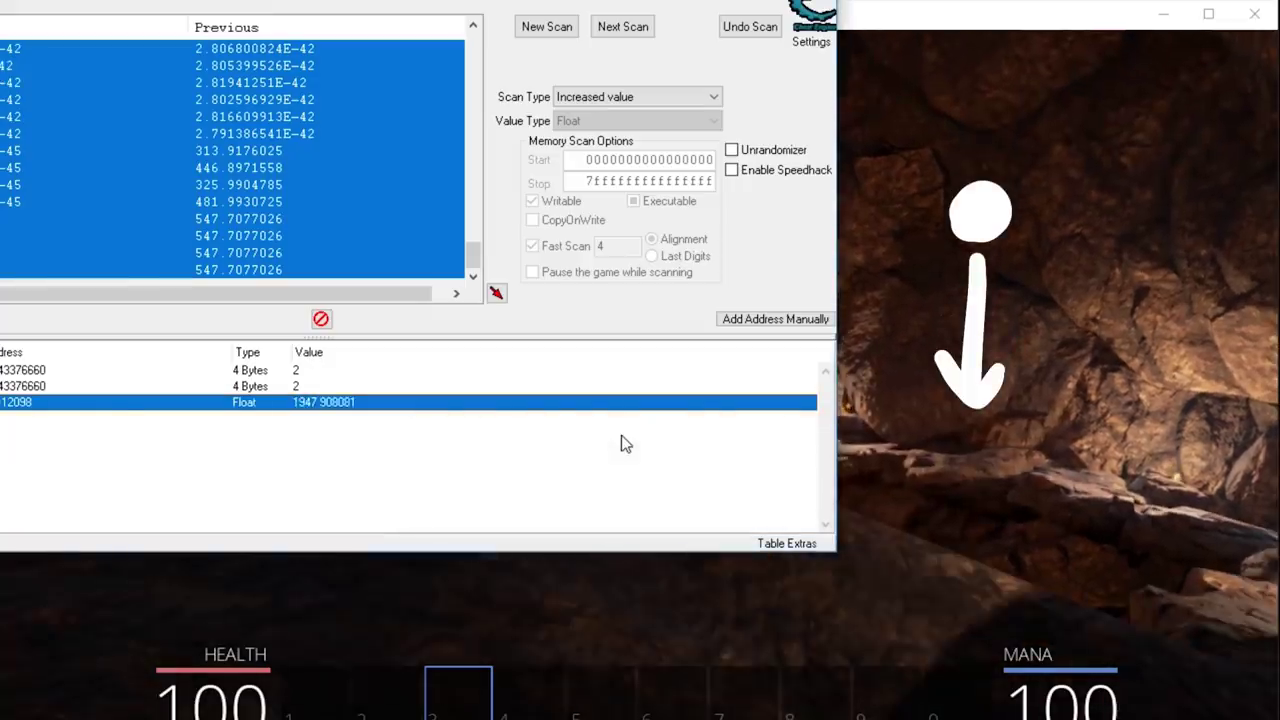
key("Return")
type("2000")
Set the value of float address 39D12098 to 2000 once more to raise the character.
key("Return")
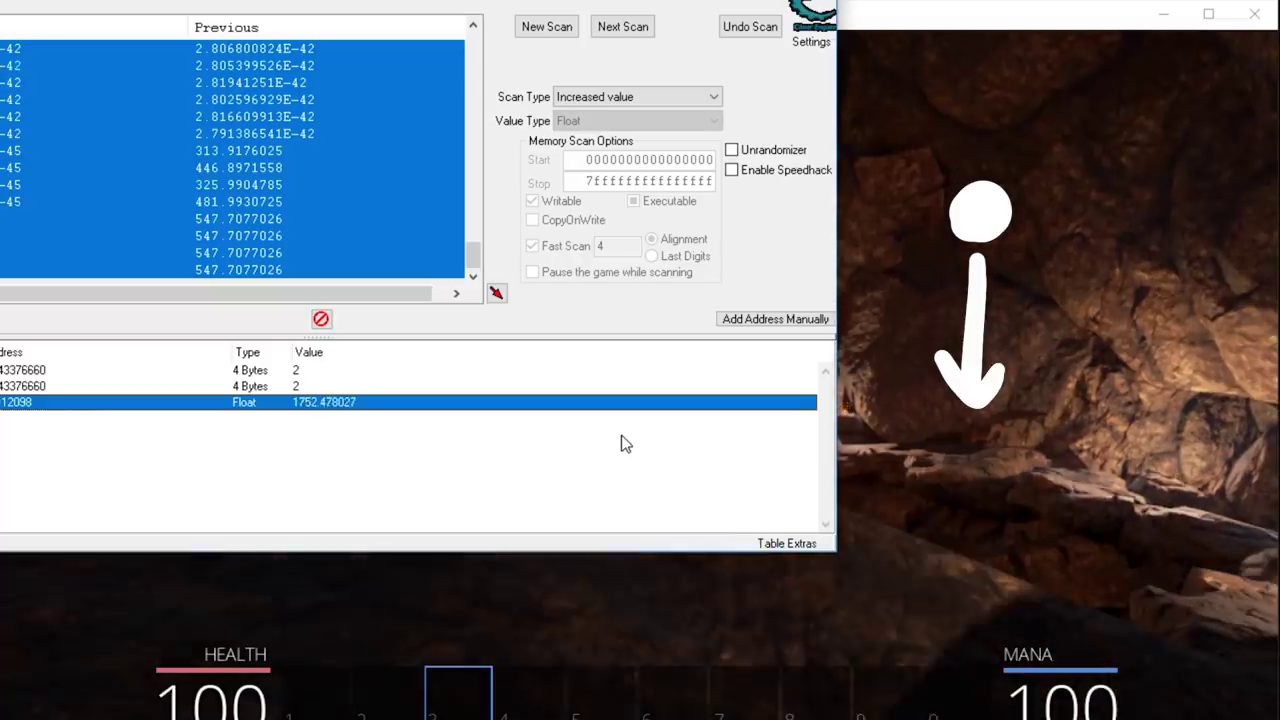
key("Return")
type("2000")
key("Return")
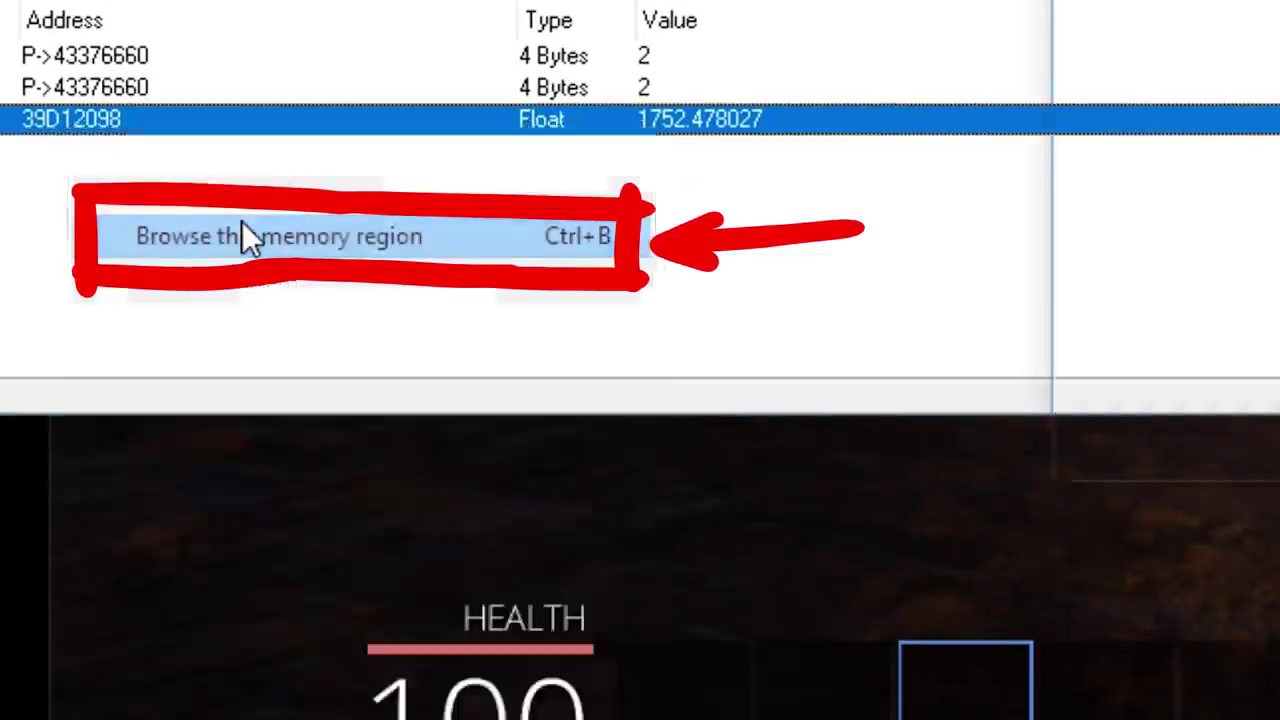
Browse the memory region of 39D12098 and add address 39D12090 to the list as a Float described as x.
left_click(242, 224)
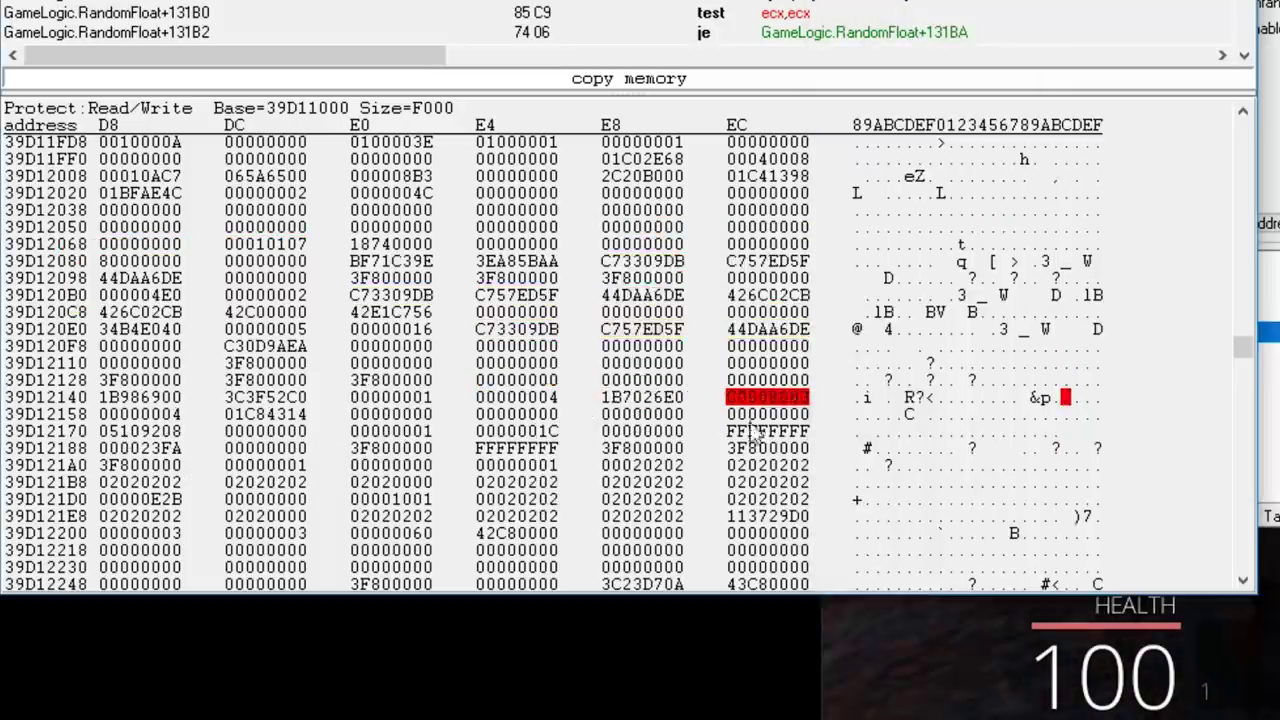
right_click(604, 262)
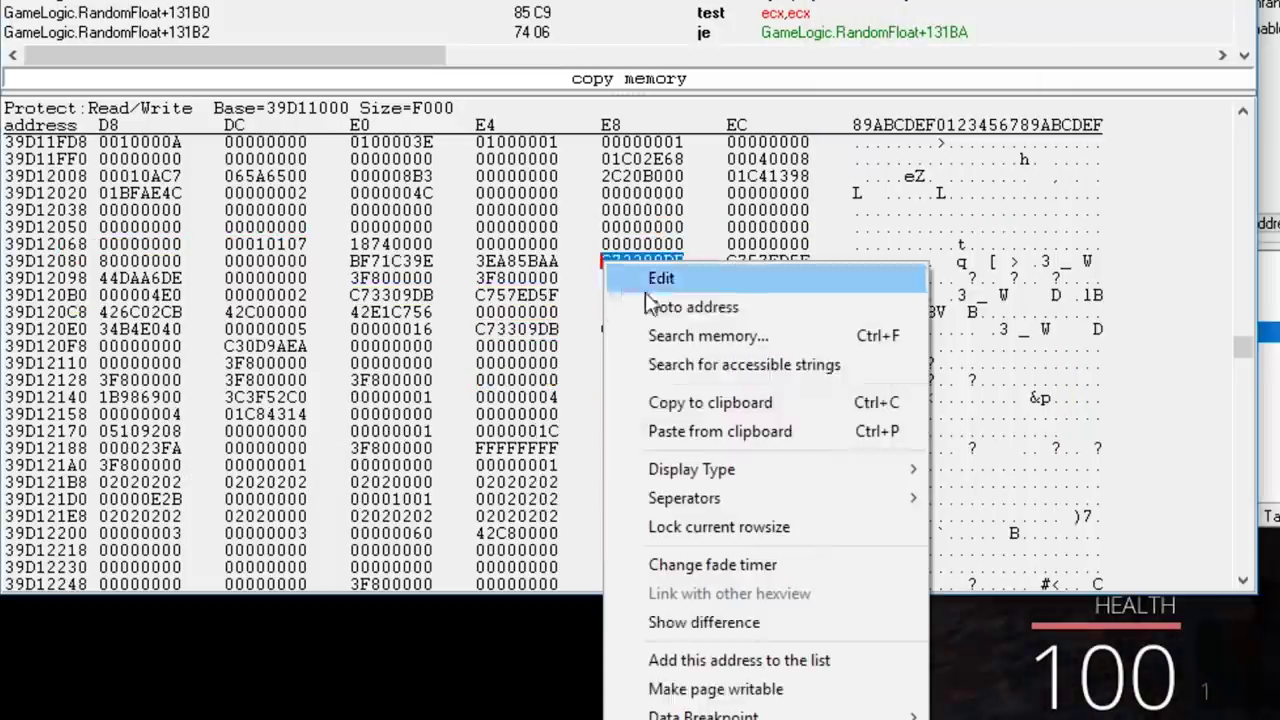
left_click(803, 671)
left_click(872, 375)
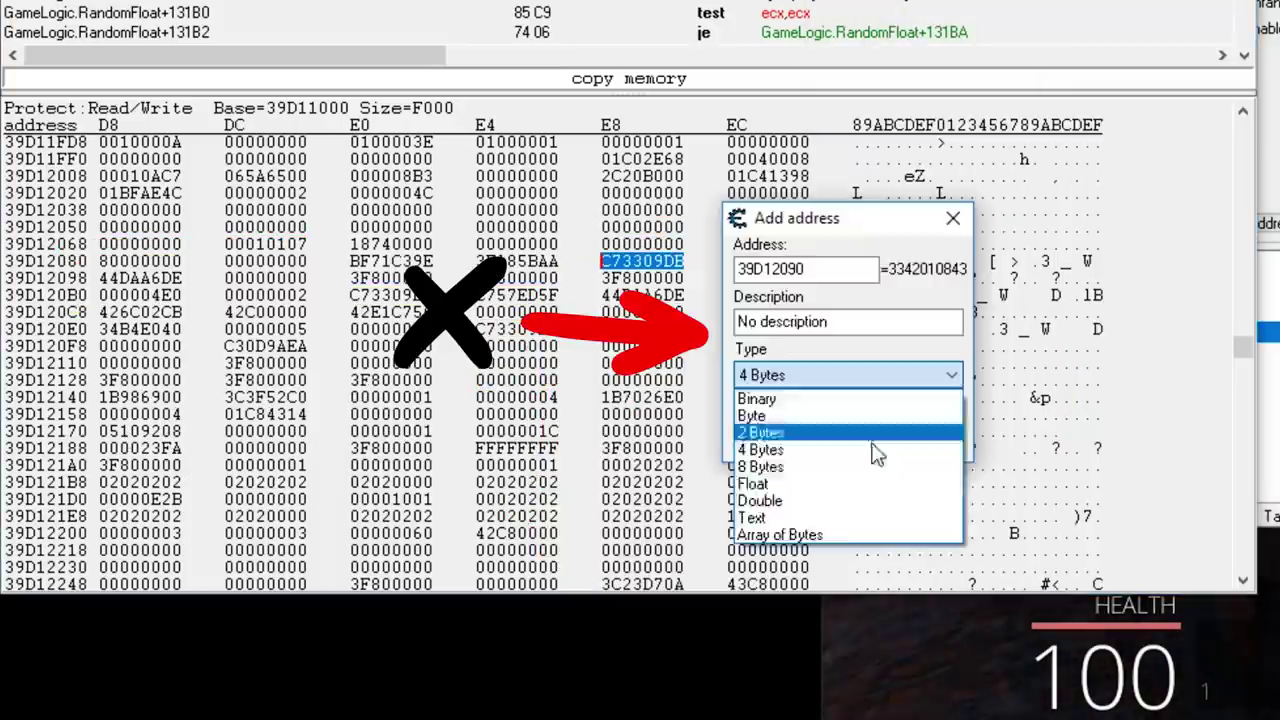
left_click(770, 484)
left_click_drag(828, 323, 735, 323)
type("x")
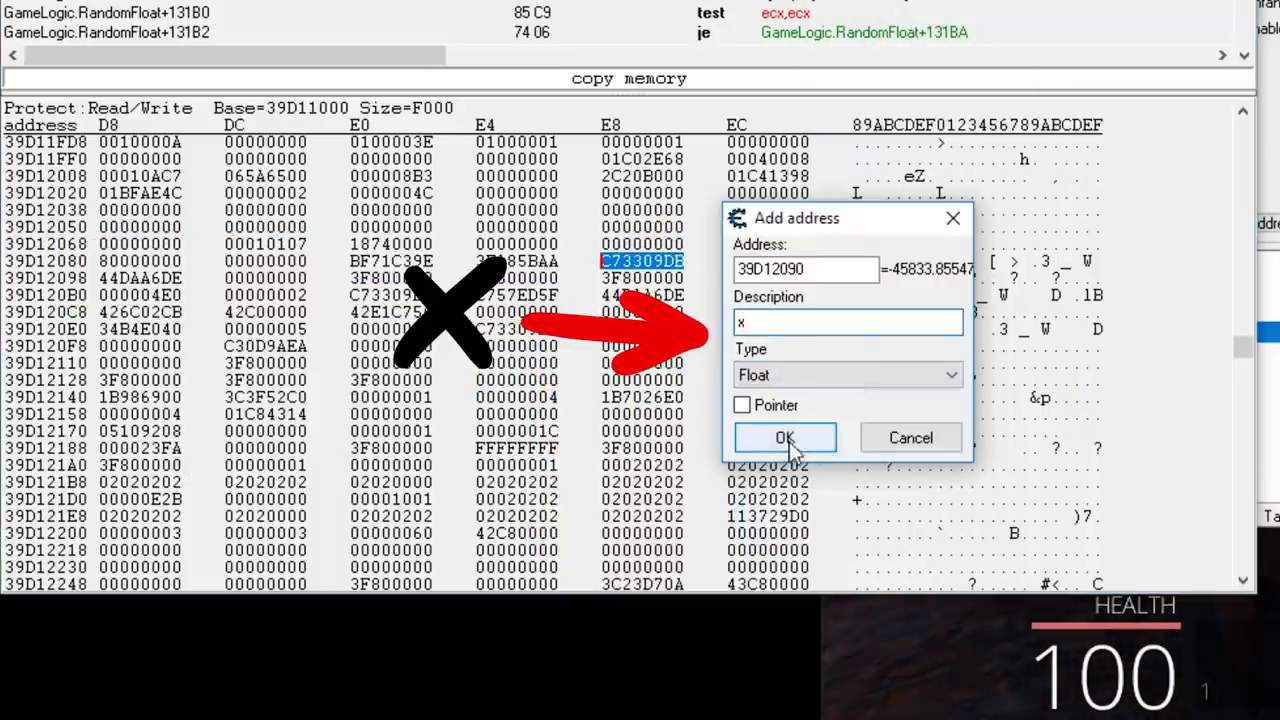
left_click(789, 441)
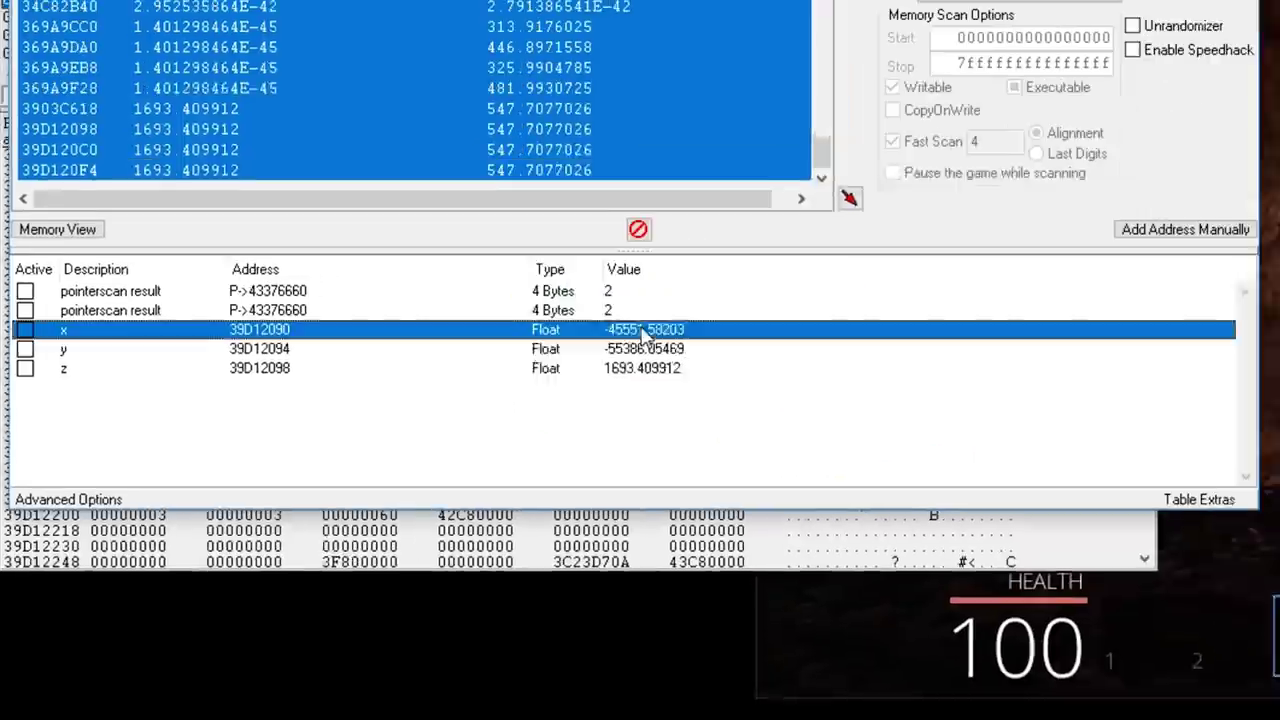
Set the x and y coordinate values to 0, and move the character forward in PwnAdventure3.
double_click(700, 331)
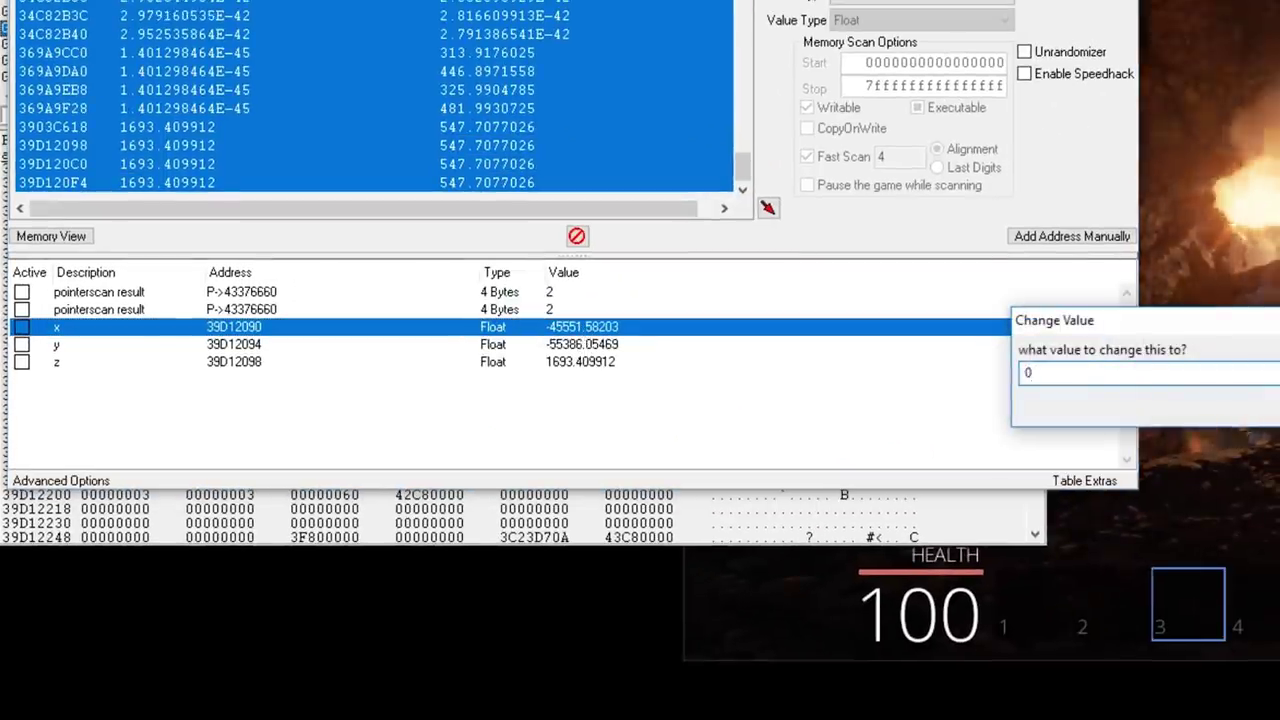
key("Return")
double_click(720, 344)
type("0")
key("Return")
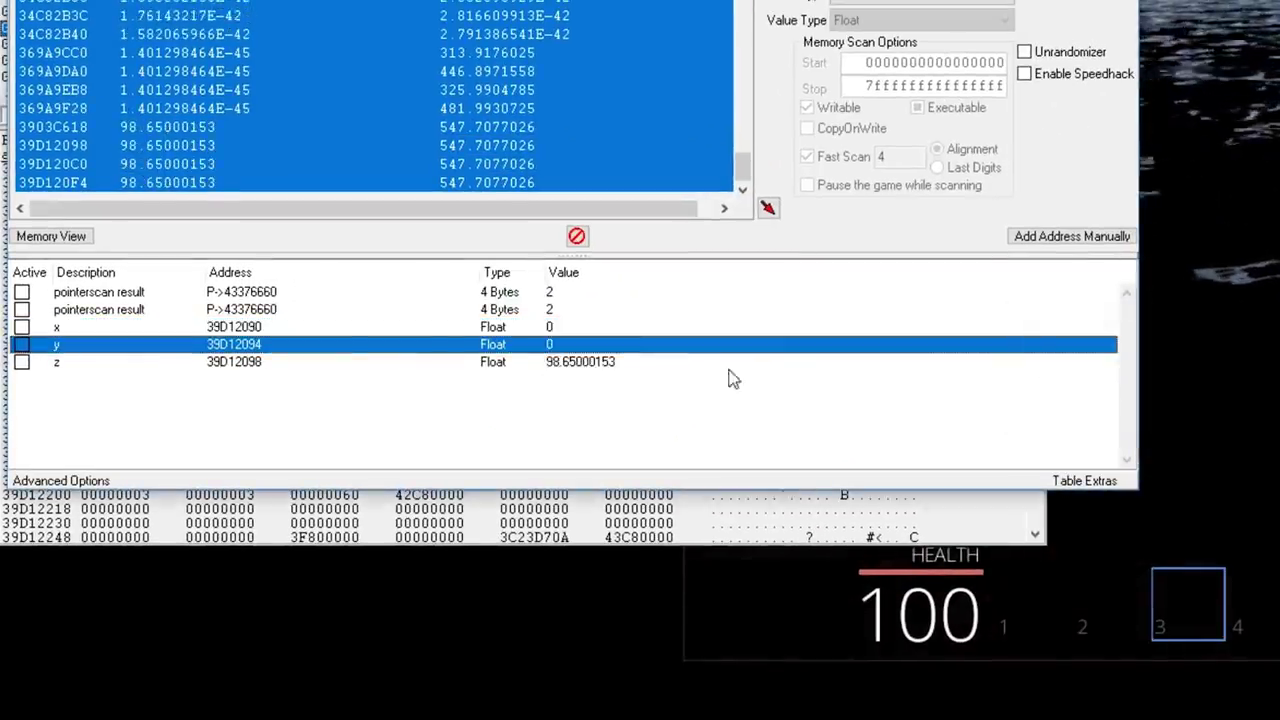
key("alt+Tab")
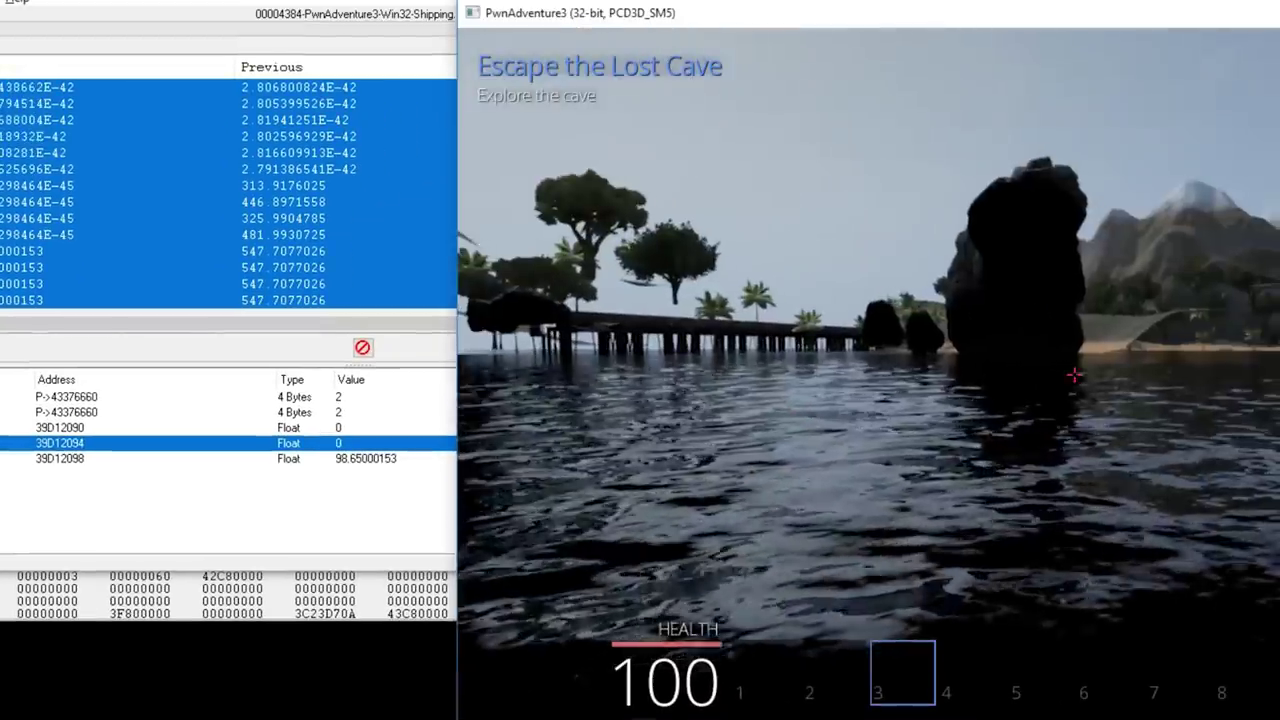
key("w")
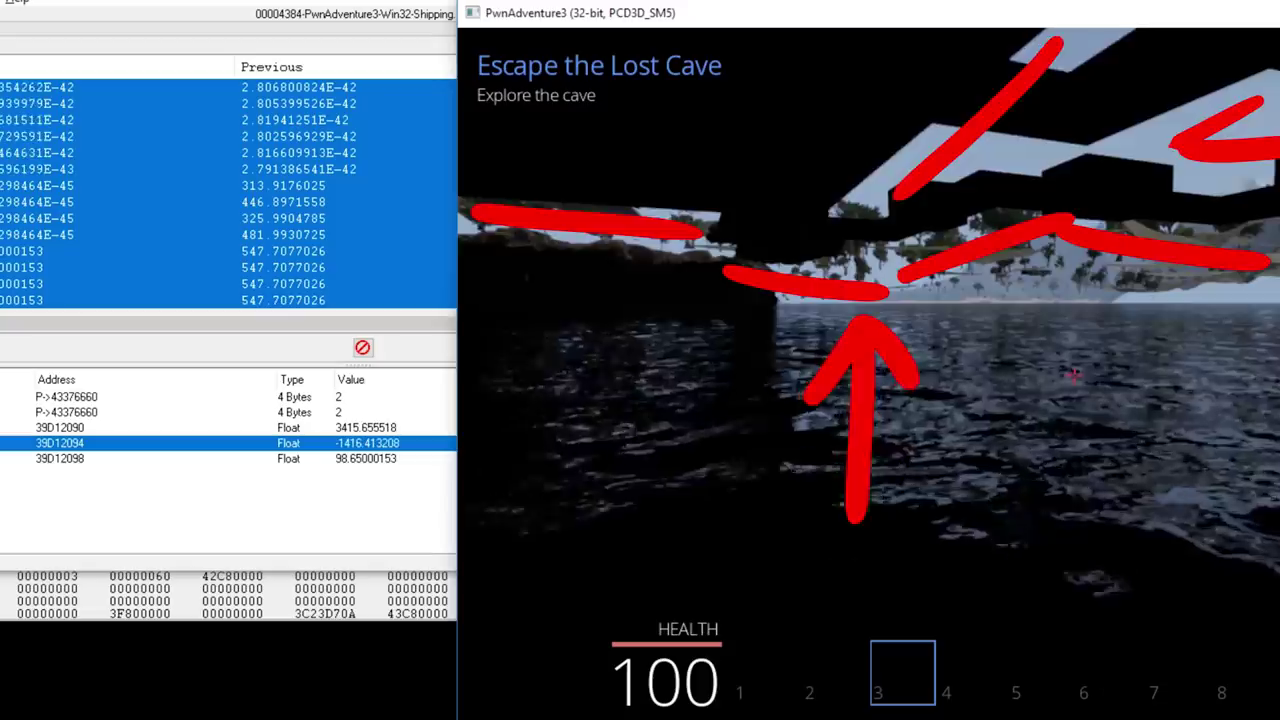
Return to Cheat Engine, set the y coordinate value to 40000, and switch back to PwnAdventure3.
key("alt+Tab")
double_click(365, 443)
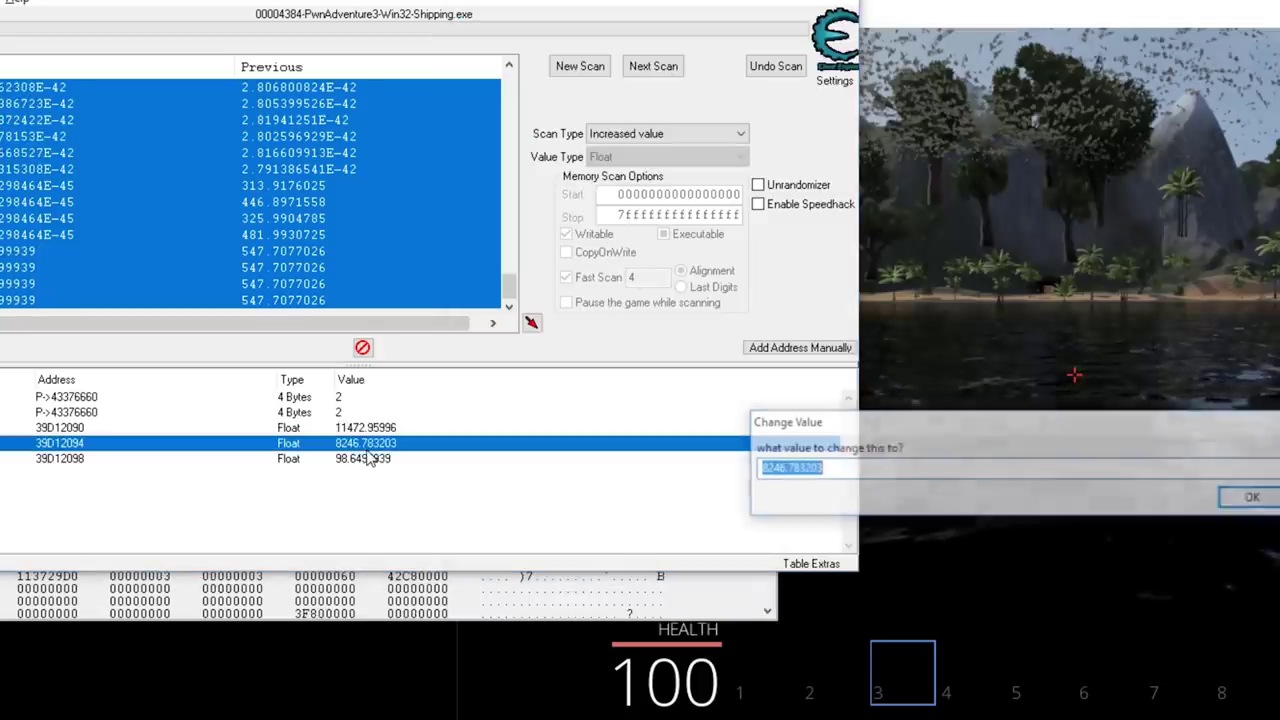
type("40000")
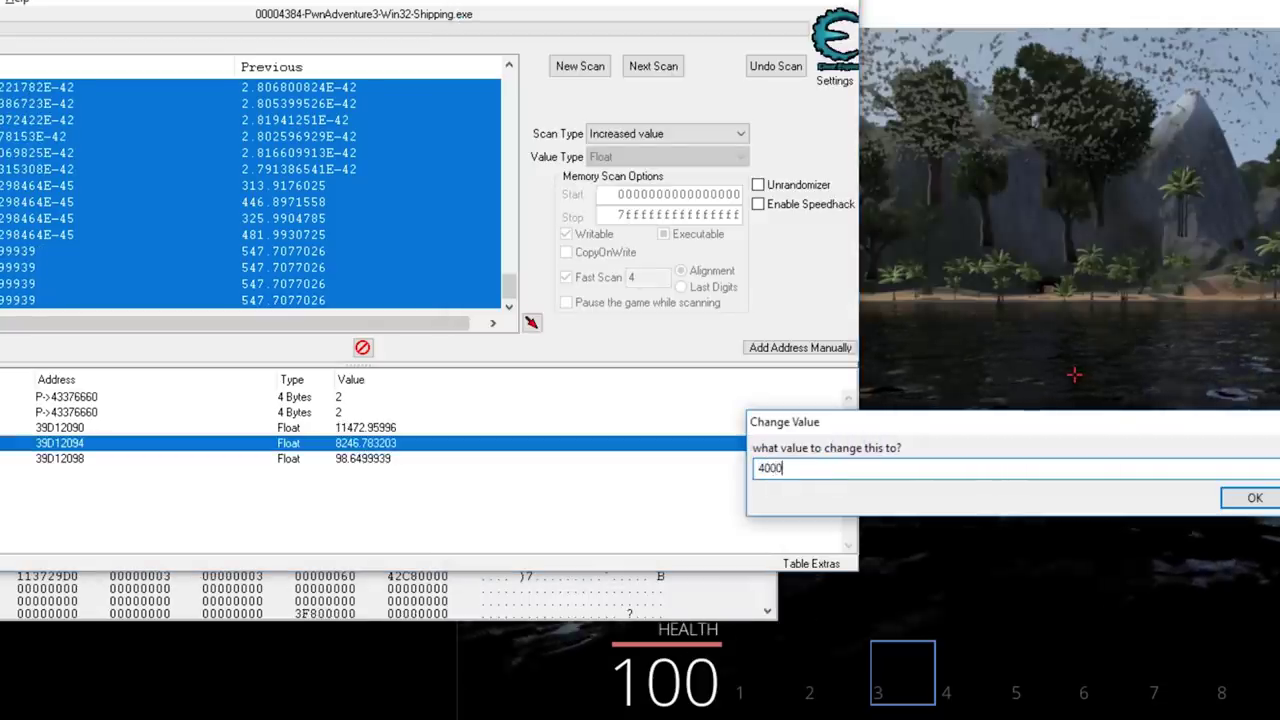
key("Return")
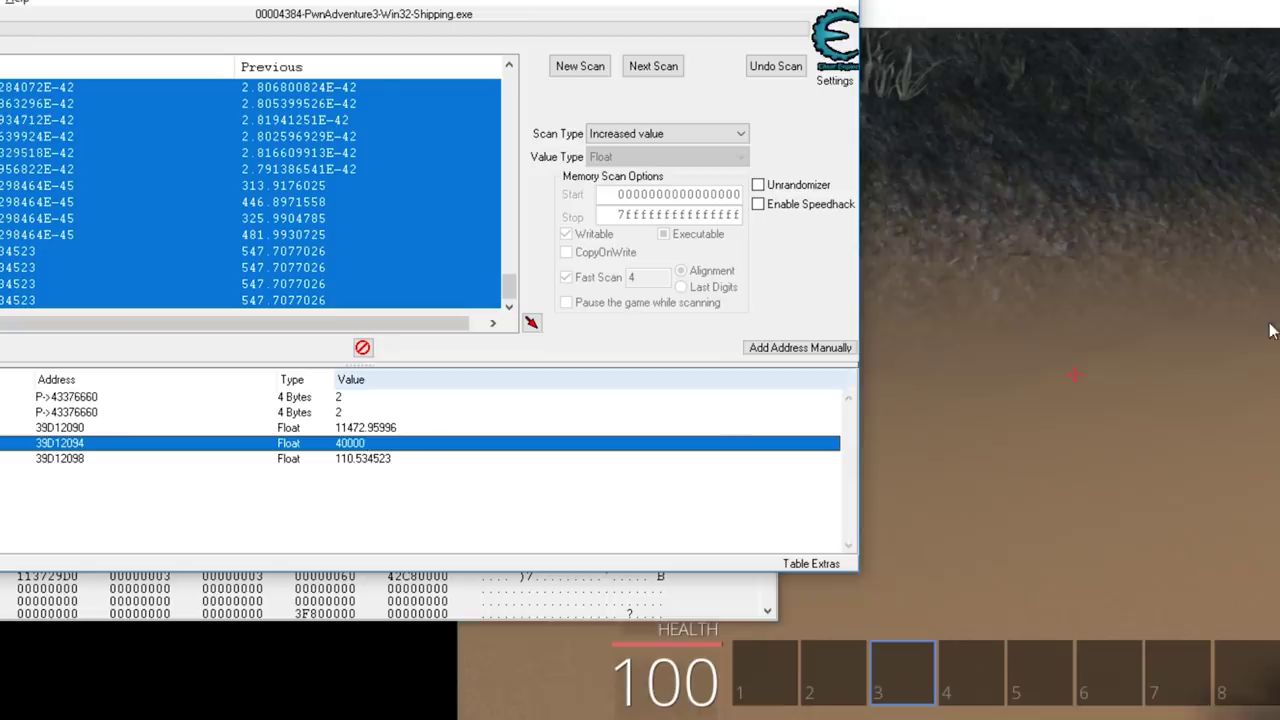
key("alt+Tab")
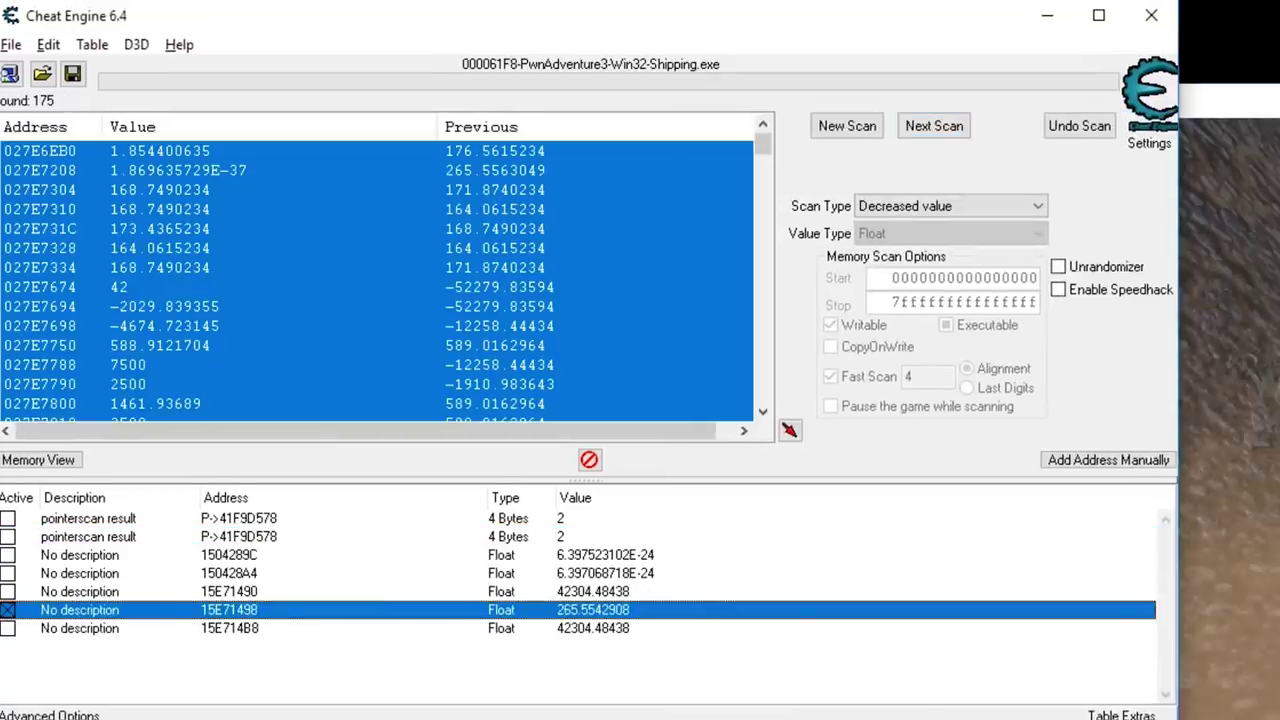
Check the effect of address 15E71498 in PwnAdventure3, and open the pointer scan options for it in Cheat Engine.
key("alt+Tab")
key("alt+Tab")
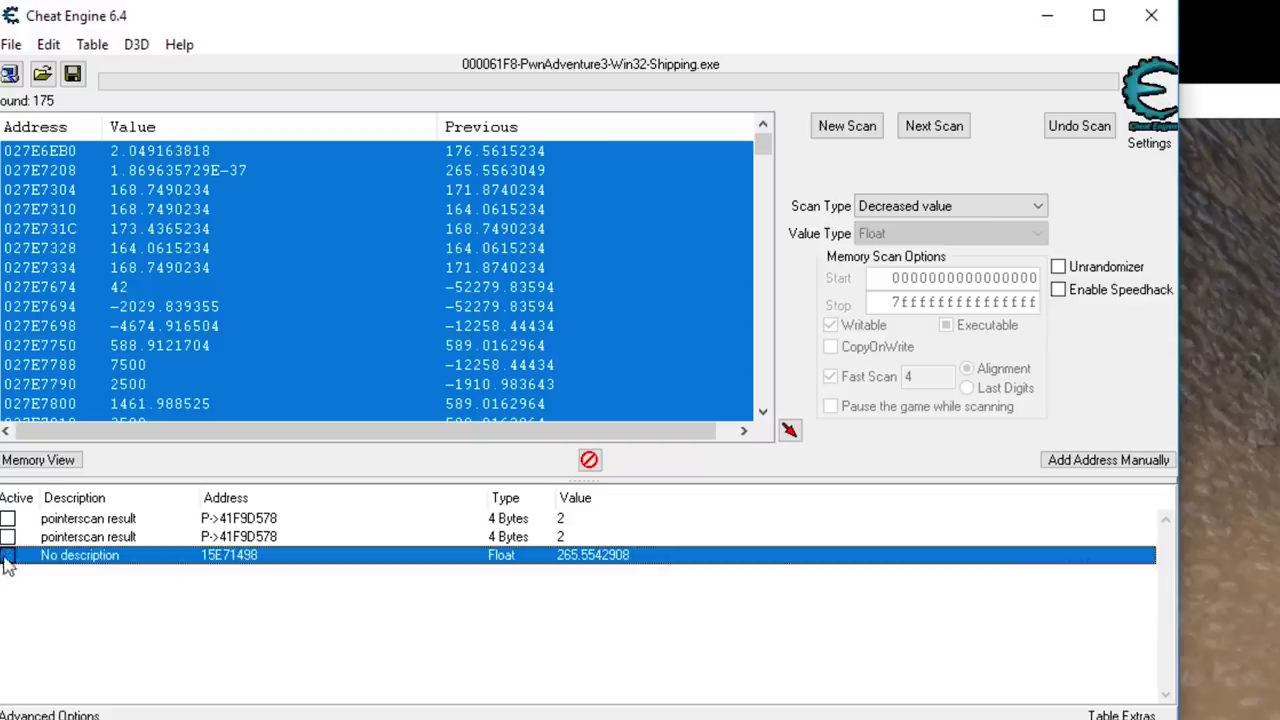
right_click(211, 558)
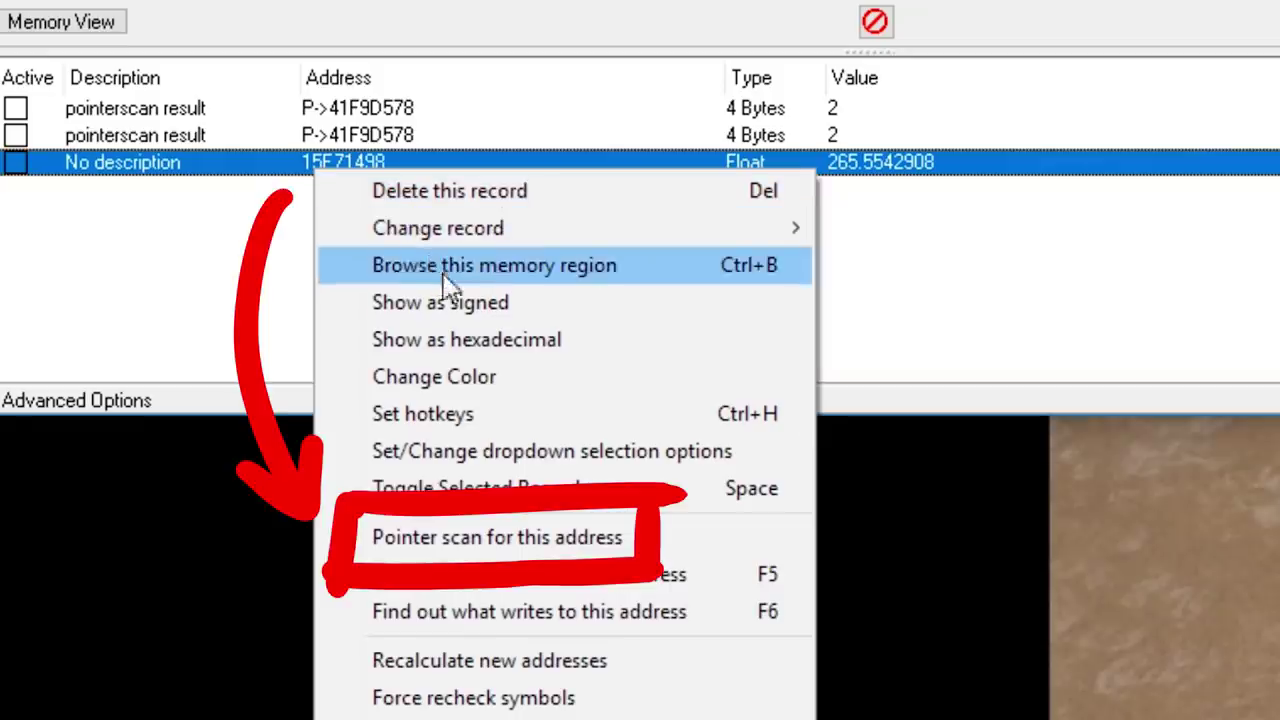
left_click(586, 543)
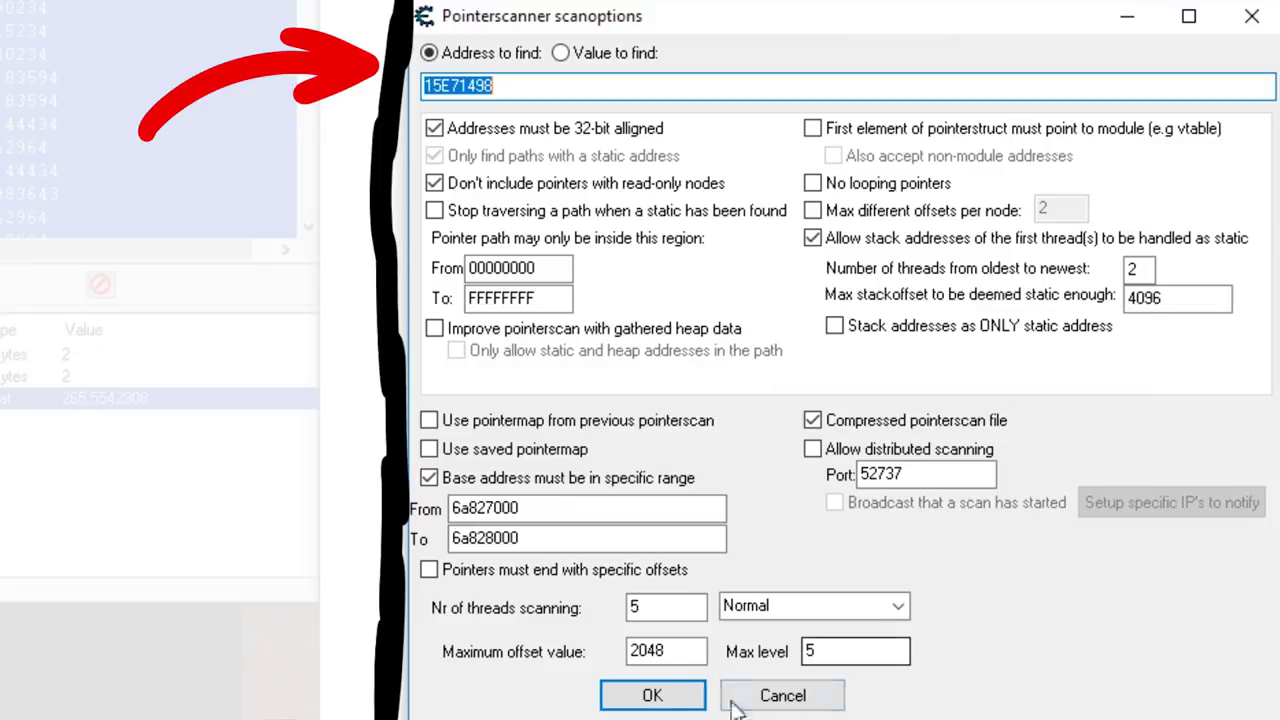
Try a base address range taken from the GameLogic.dll memory regions for the pointer scan.
left_click_drag(541, 508, 259, 634)
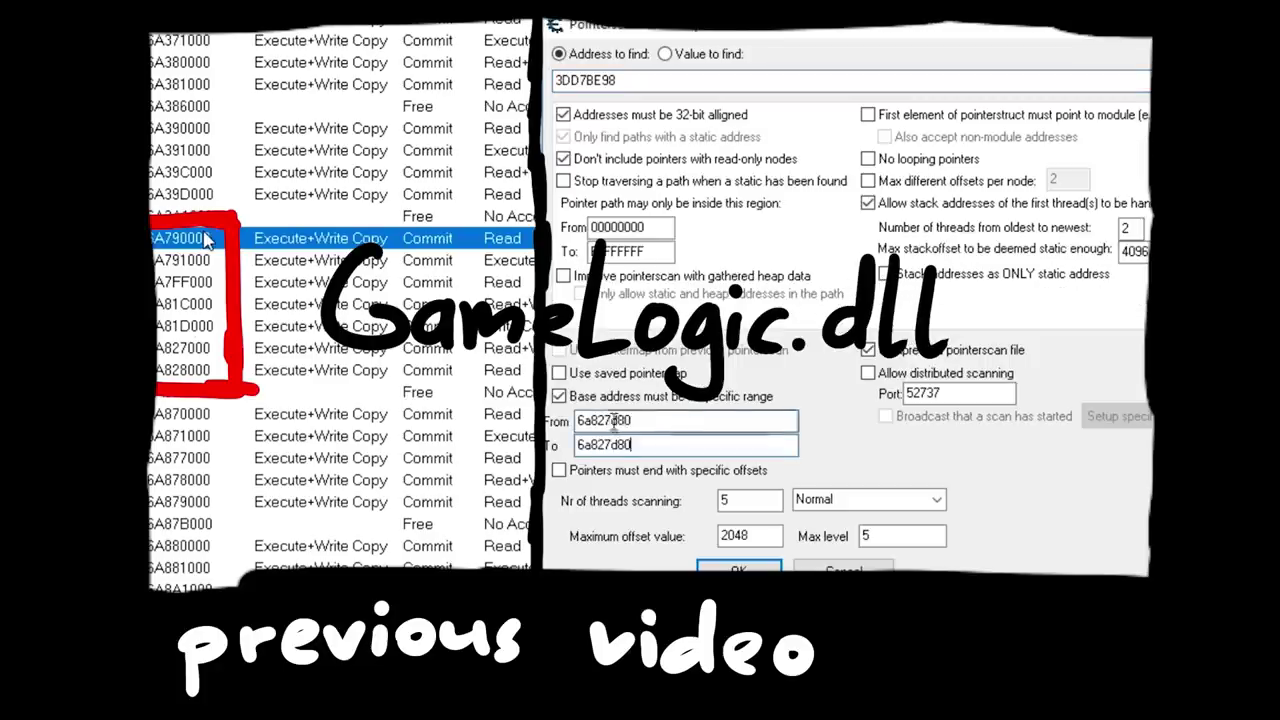
left_click_drag(612, 421, 660, 421)
type("000")
left_click_drag(655, 445, 608, 445)
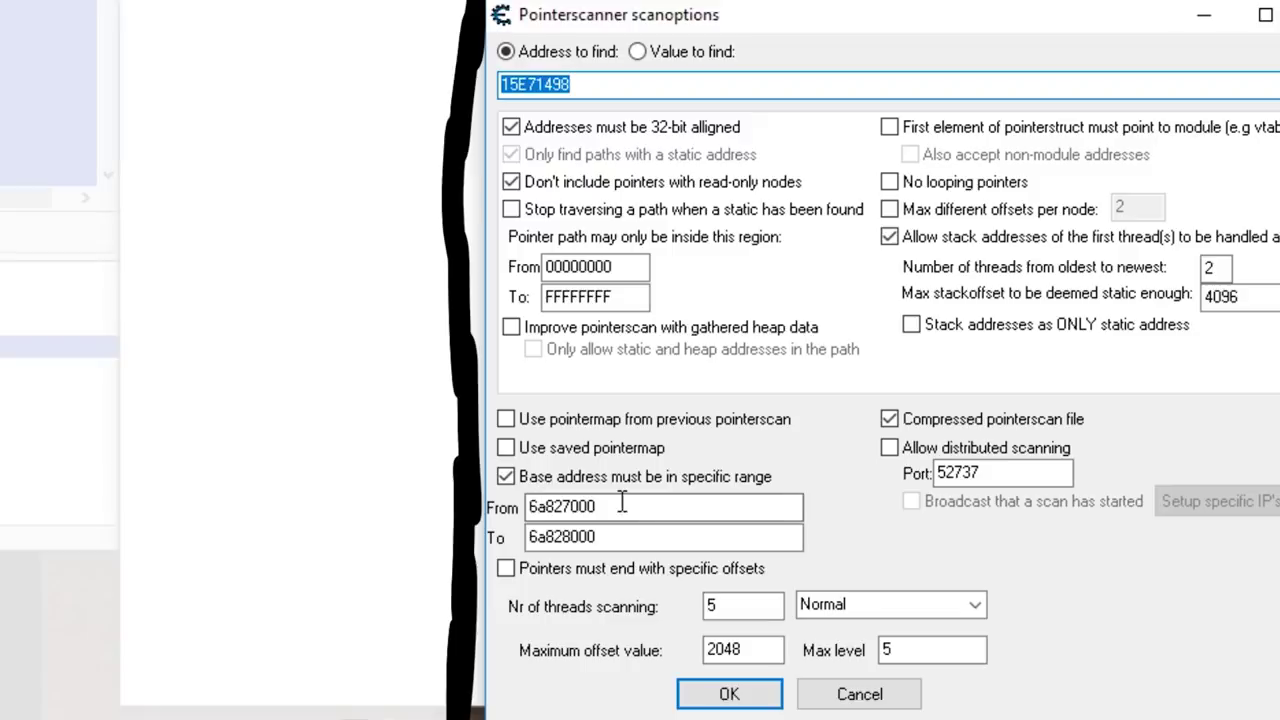
Limit the base address range from "GameLogic.dll"+00097E00 to "GameLogic.dll"+00097F00 and run the pointer scan for 15E71498.
double_click(622, 506)
type("\"GameLogic.dll\"+00097E48")
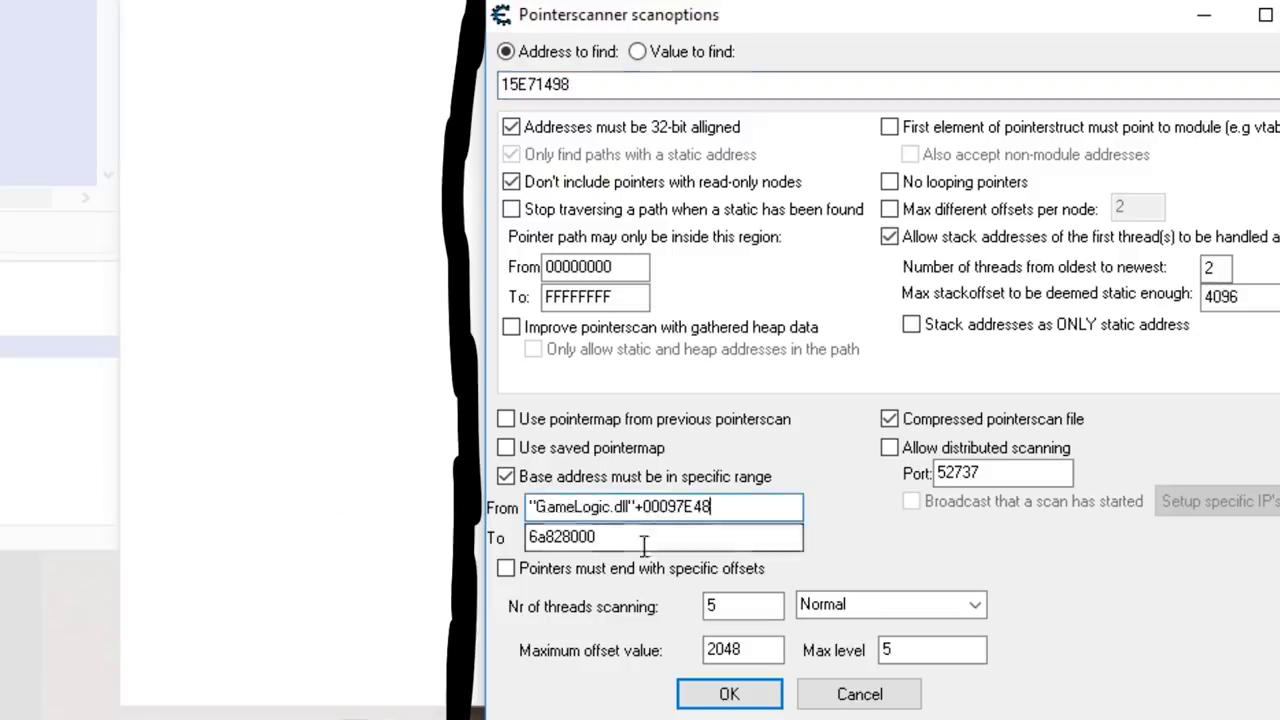
double_click(645, 537)
type("\"GameLogic.dll\"+00097E48")
left_click_drag(684, 507, 701, 528)
type("00")
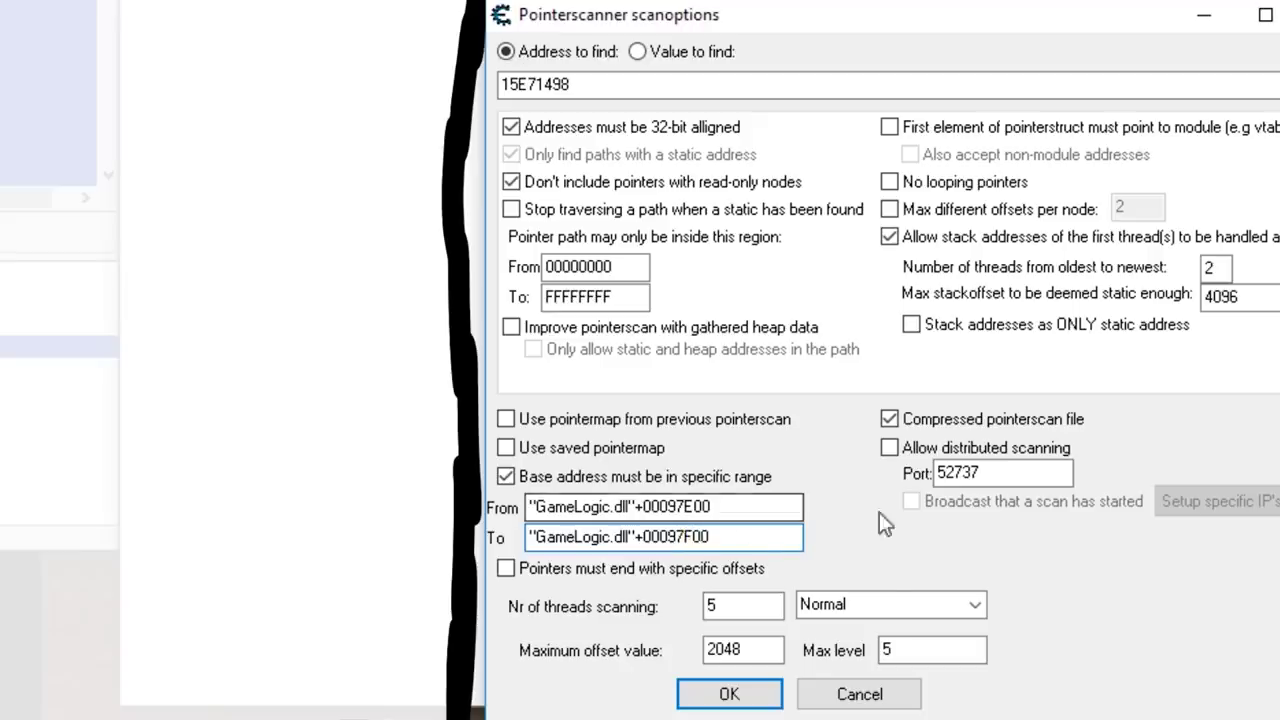
left_click(728, 700)
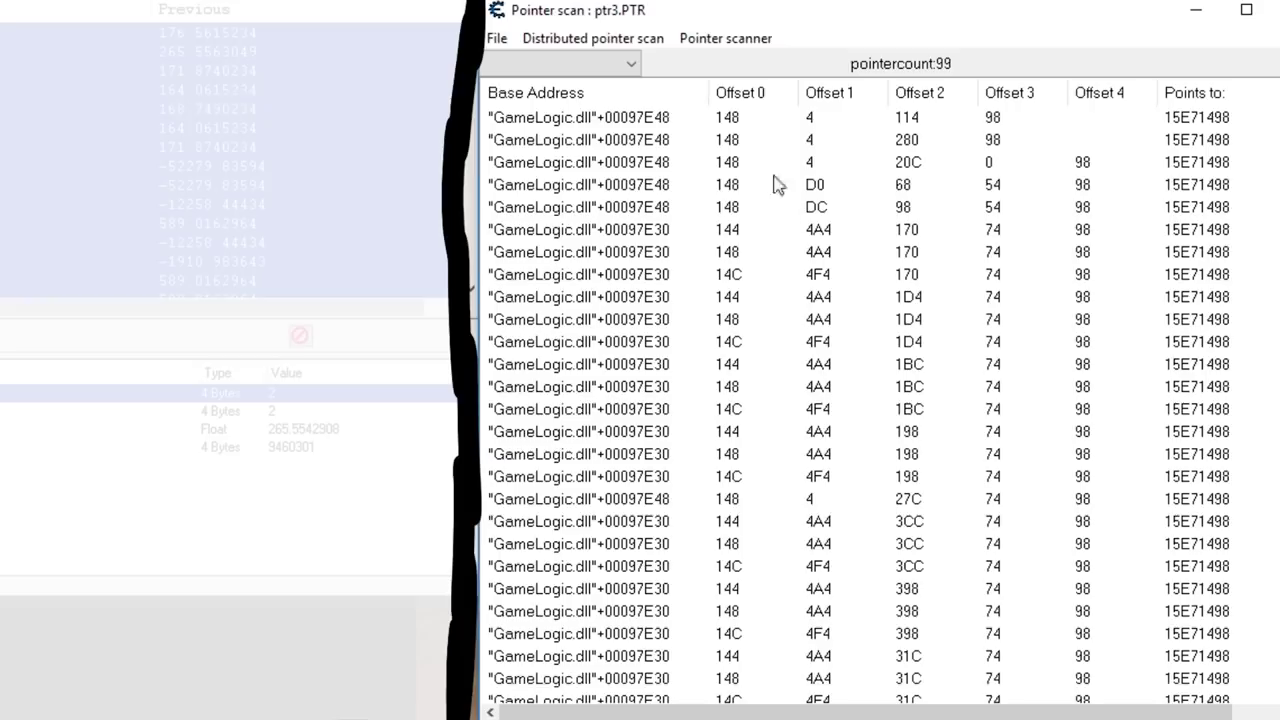
Add the first five pointer scan results, all based at "GameLogic.dll"+00097E48, to the address list.
double_click(624, 120)
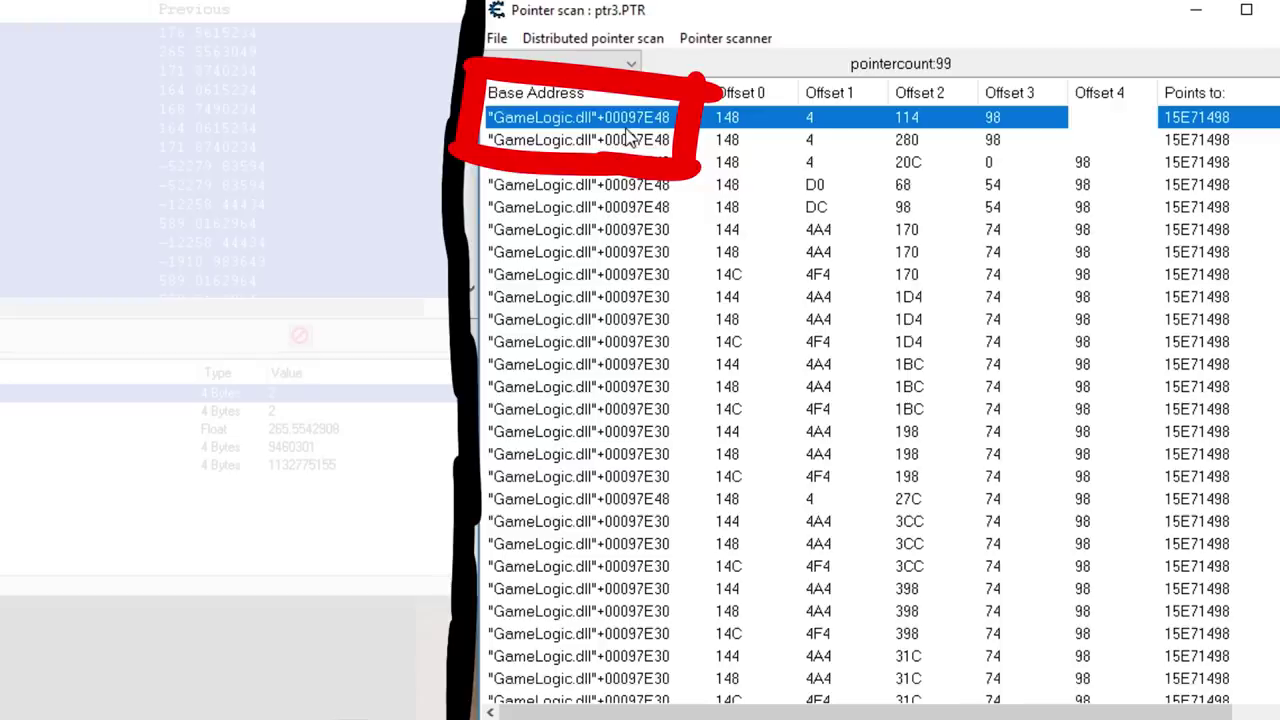
double_click(630, 140)
double_click(632, 162)
double_click(632, 185)
double_click(632, 207)
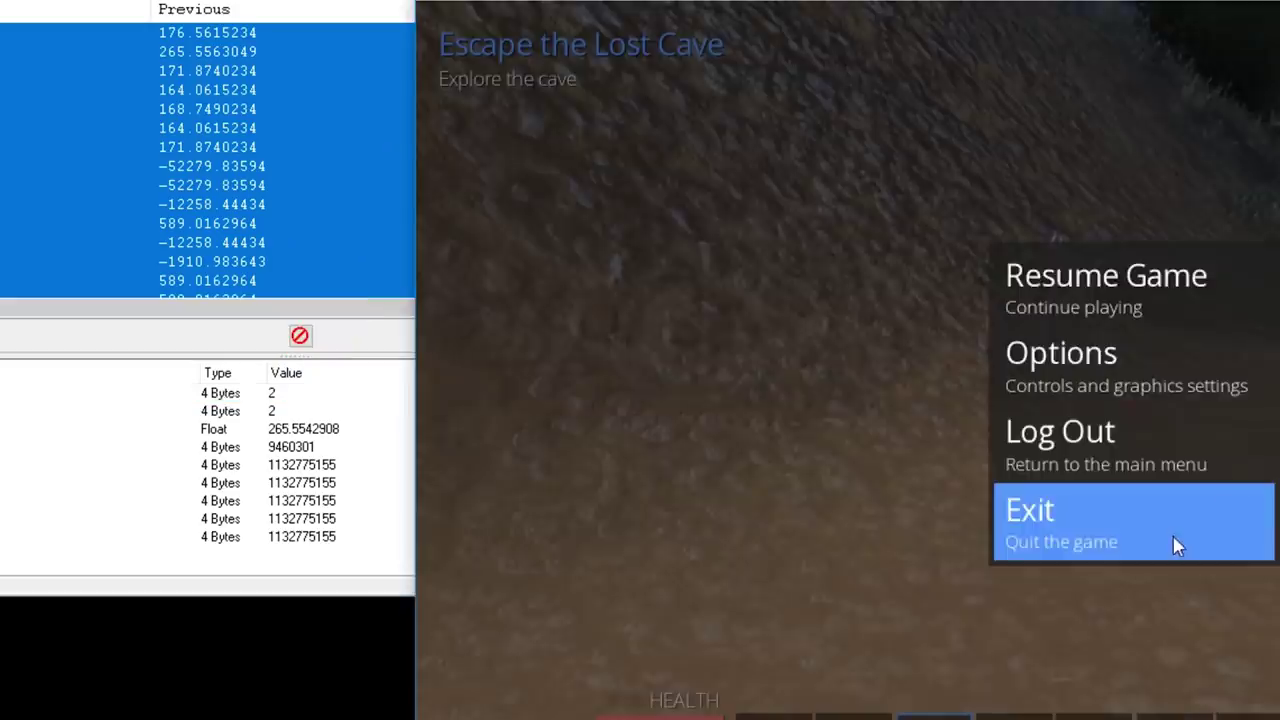
Restart PwnAdventure3, enter the account's username, and attach Cheat Engine to the new PwnAdventure3-Win32-Shipping.exe process.
left_click(1094, 543)
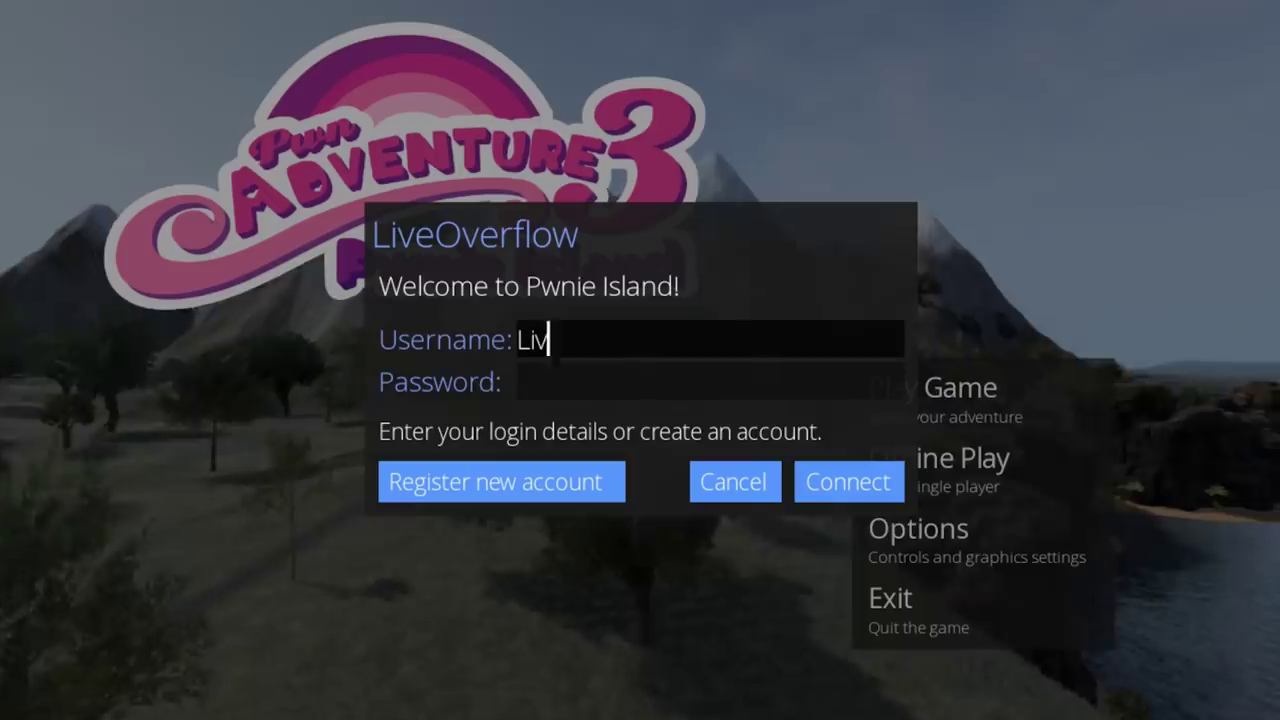
type("eOverflo")
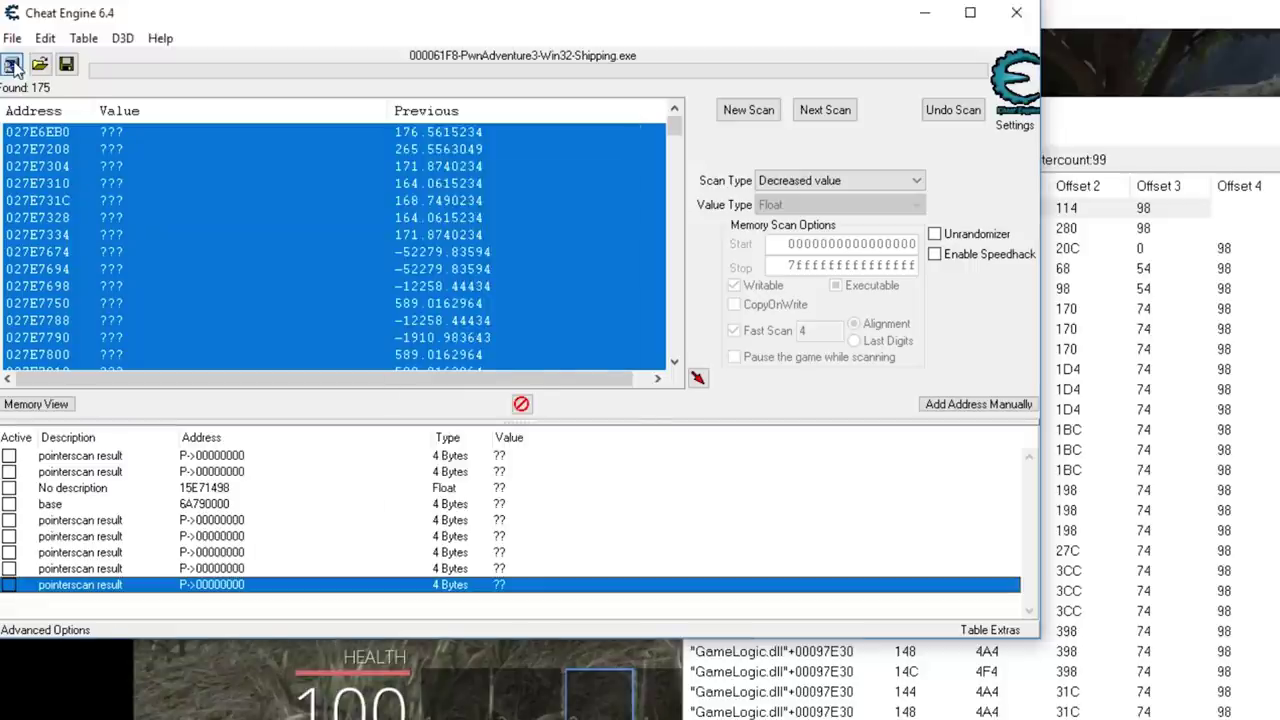
left_click(12, 66)
left_click(462, 347)
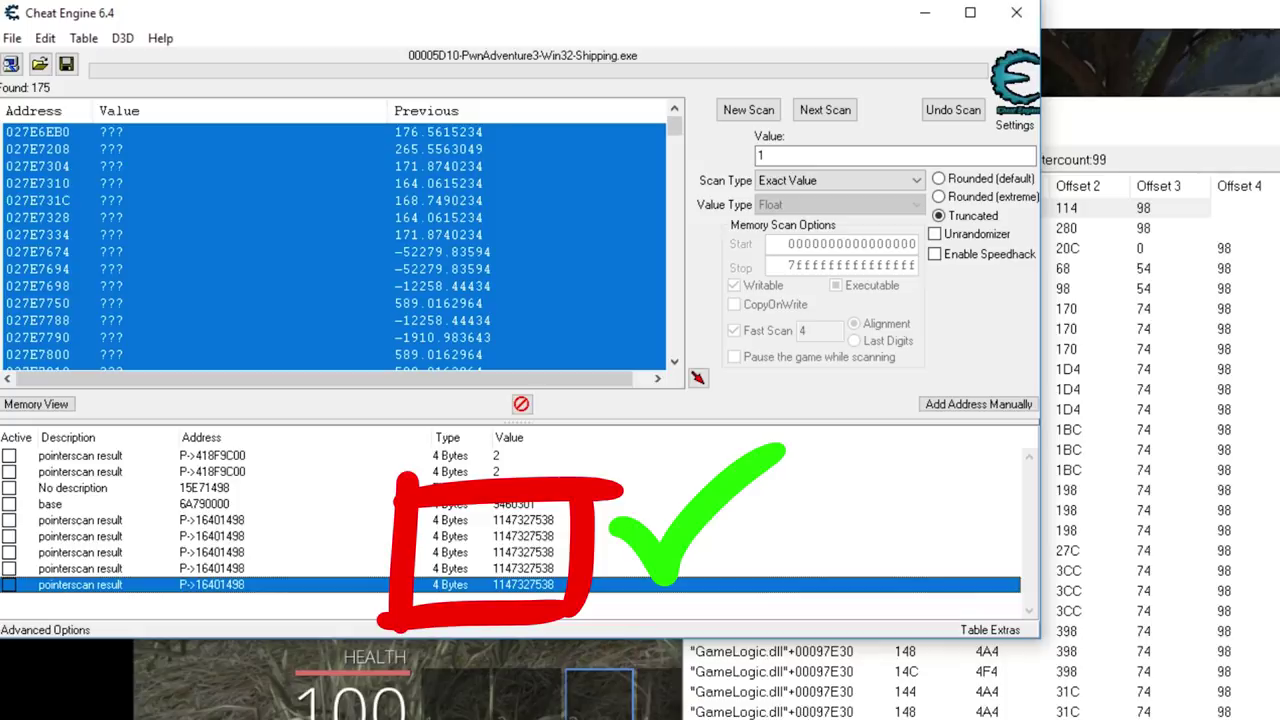
mouse_move(1270, 172)
left_mouse_down()
mouse_move(1256, 347)
mouse_move(1277, 118)
left_mouse_up()
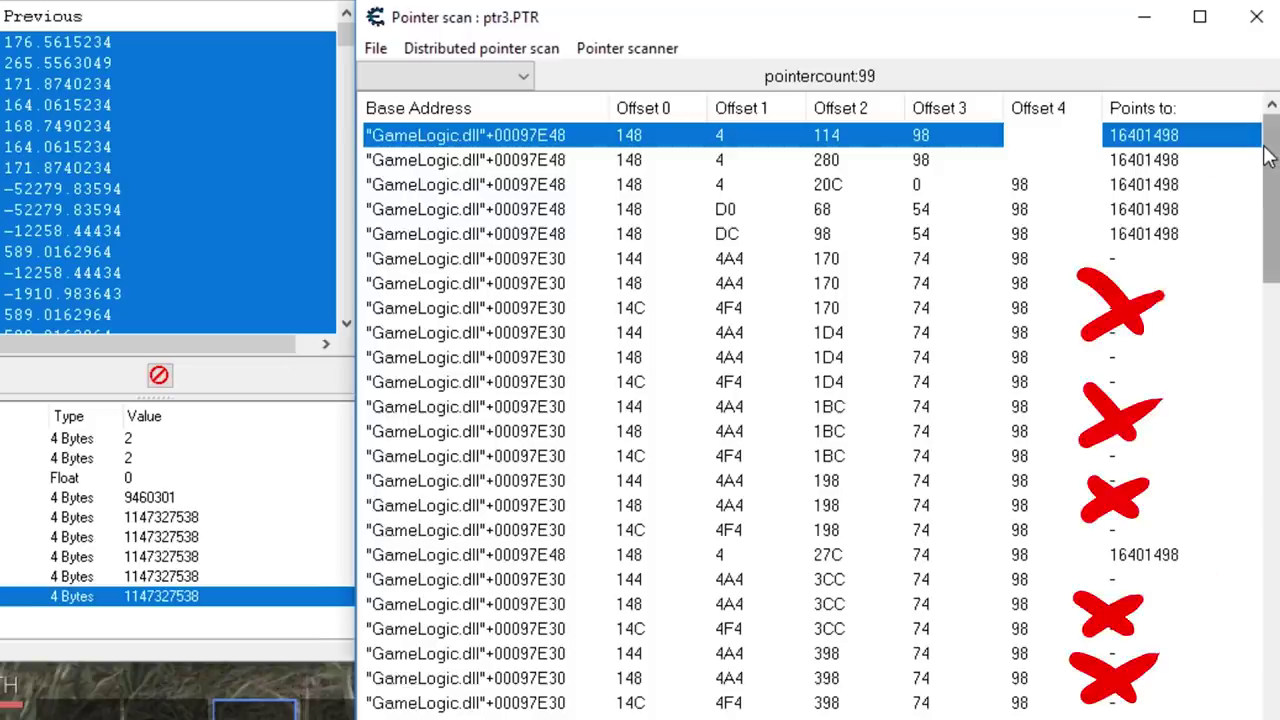
left_click(627, 48)
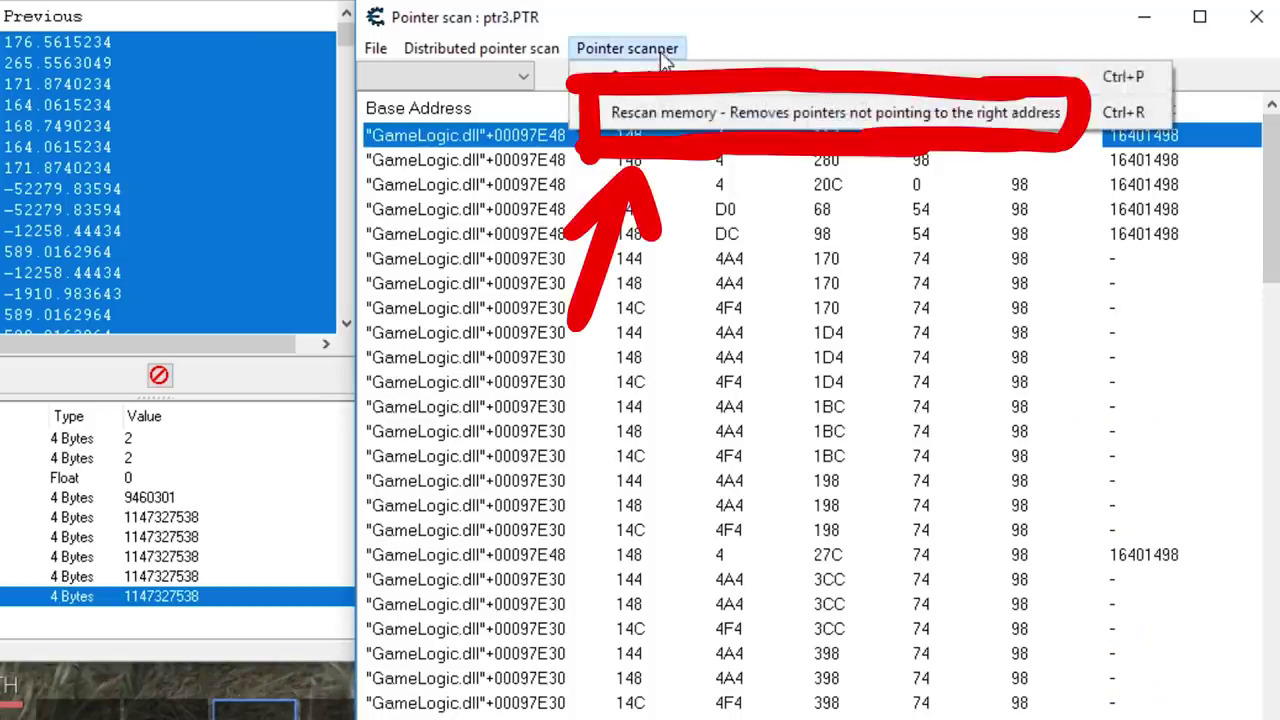
left_click(672, 113)
key("ctrl+v")
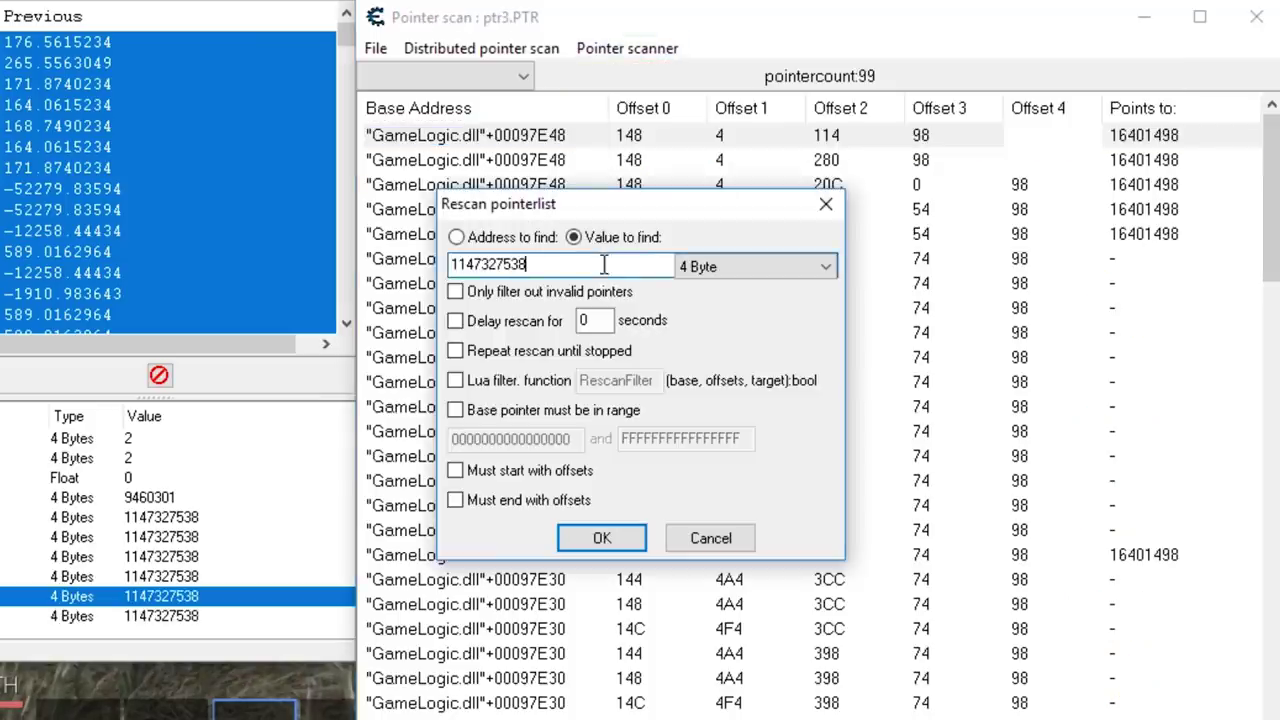
left_click(599, 545)
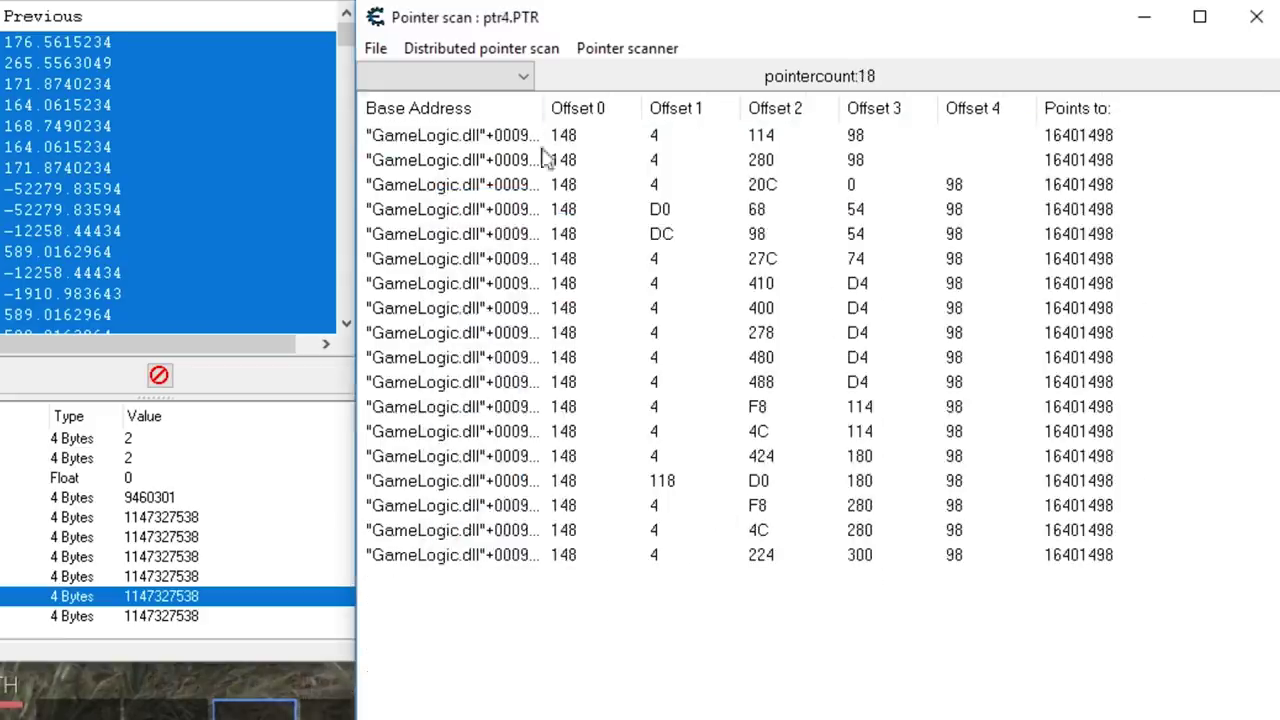
left_click_drag(546, 107, 591, 107)
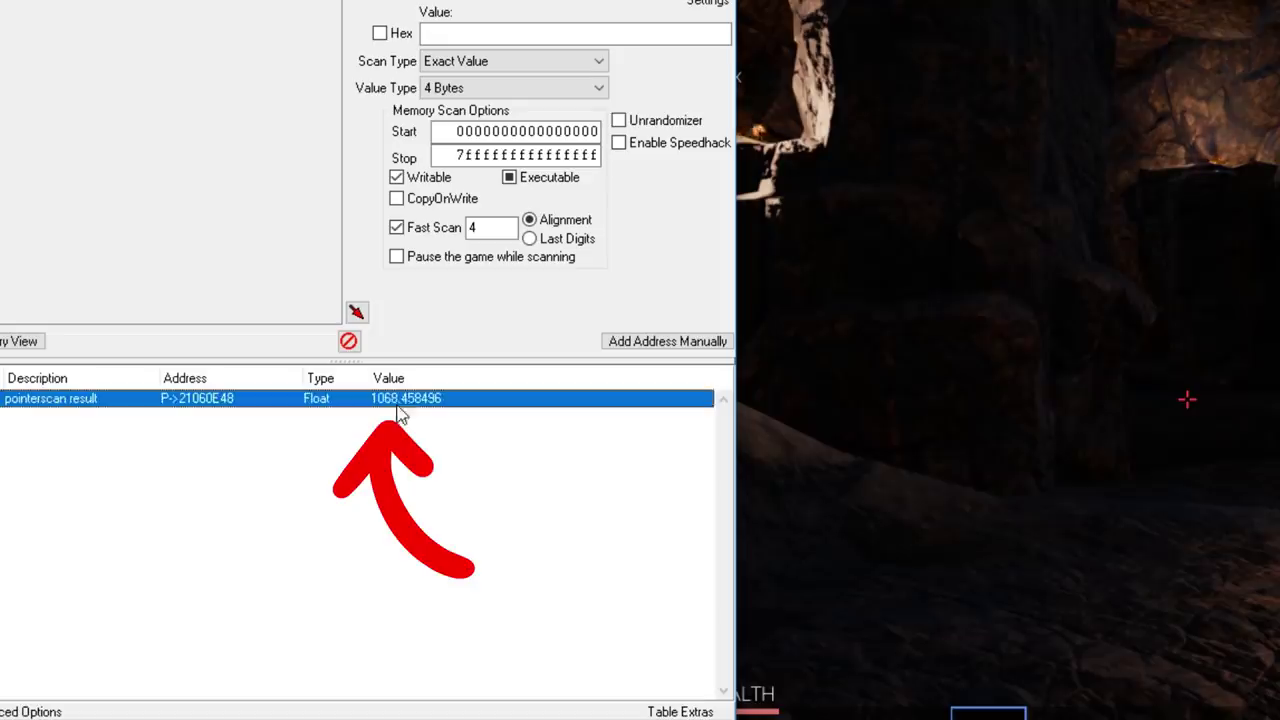
Set the float value of the pointerscan result to 2000 and view the effect in PwnAdventure3.
double_click(398, 408)
type("2000")
left_click(1036, 450)
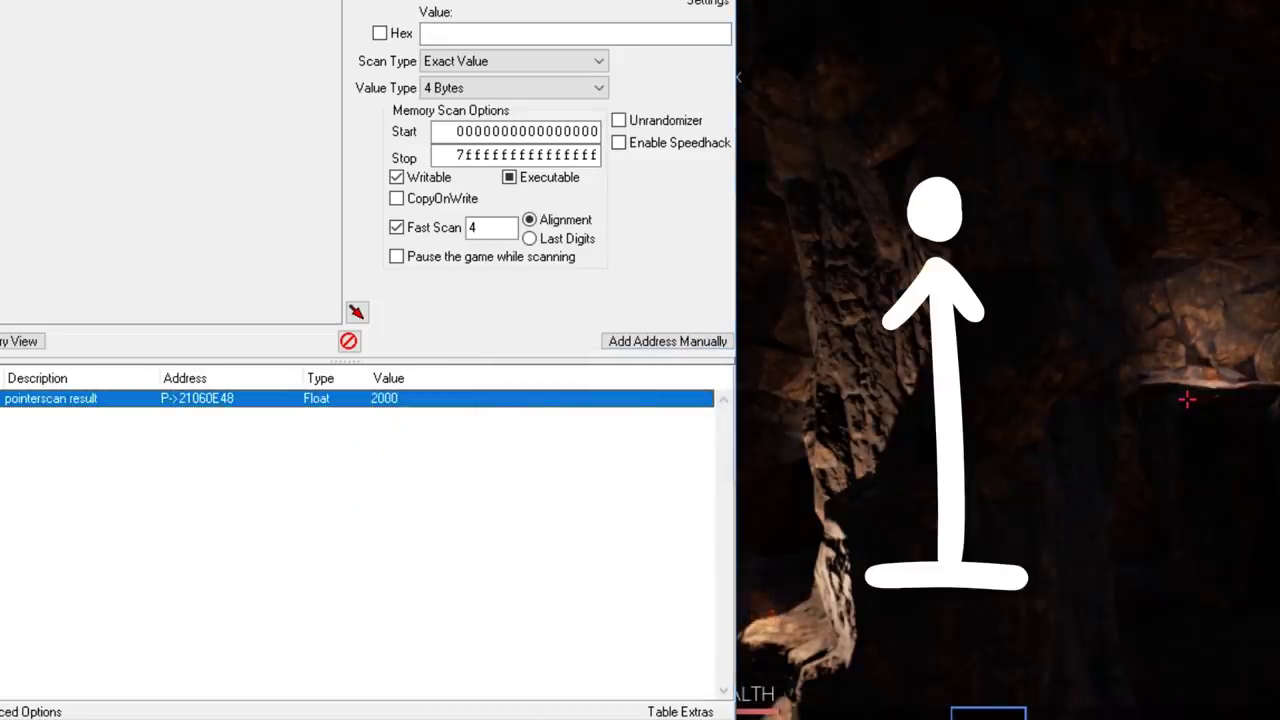
key("alt+Tab")
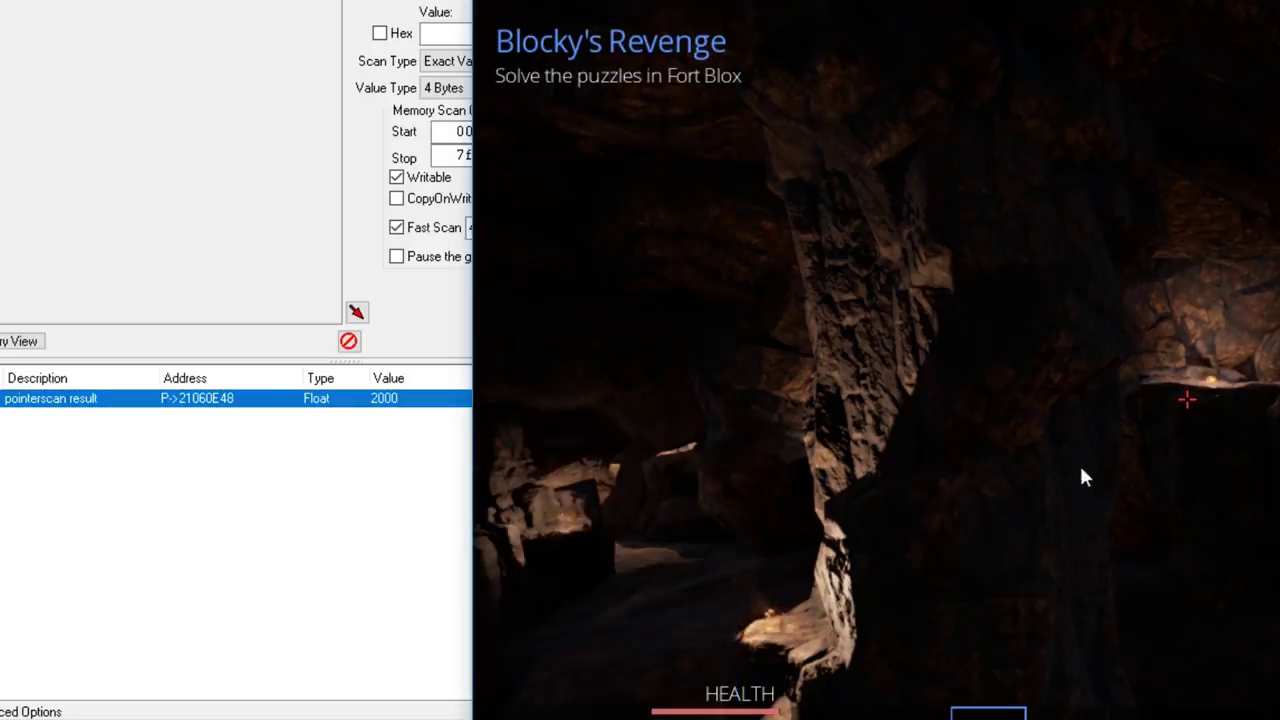
Set the float value of the pointerscan result to 10000 and view the effect in PwnAdventure3.
key("alt+Tab")
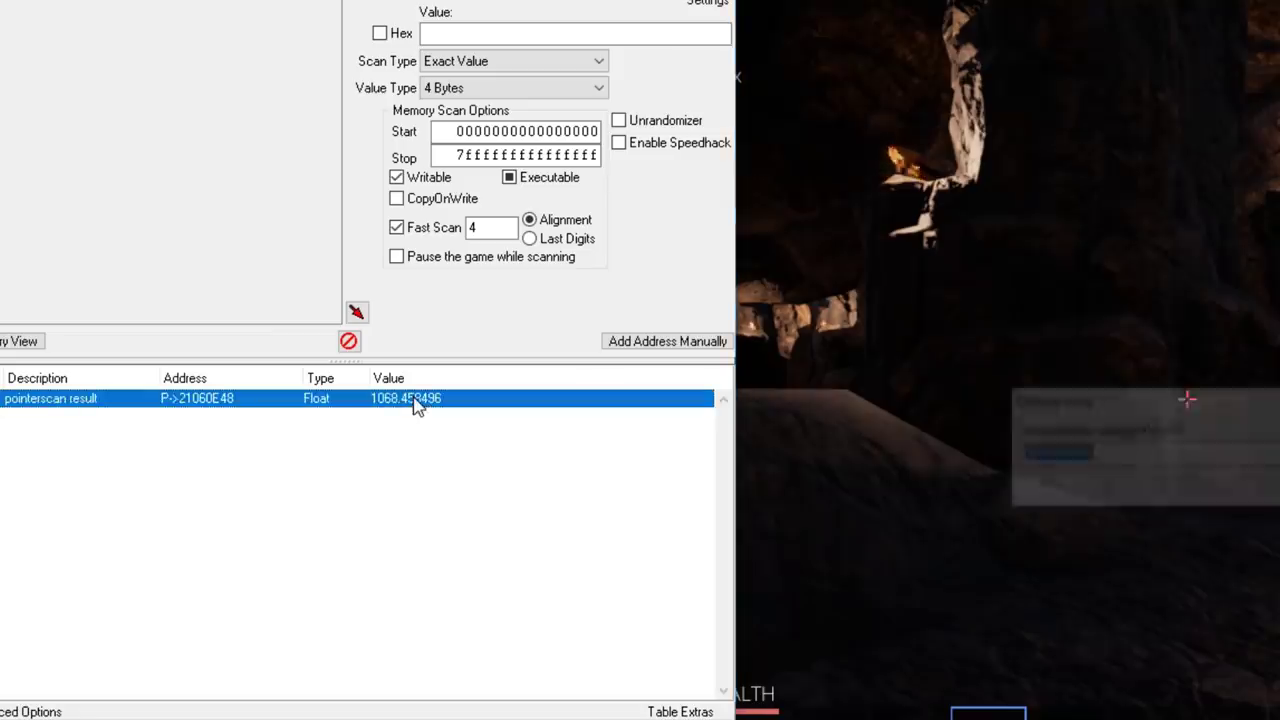
type("10000")
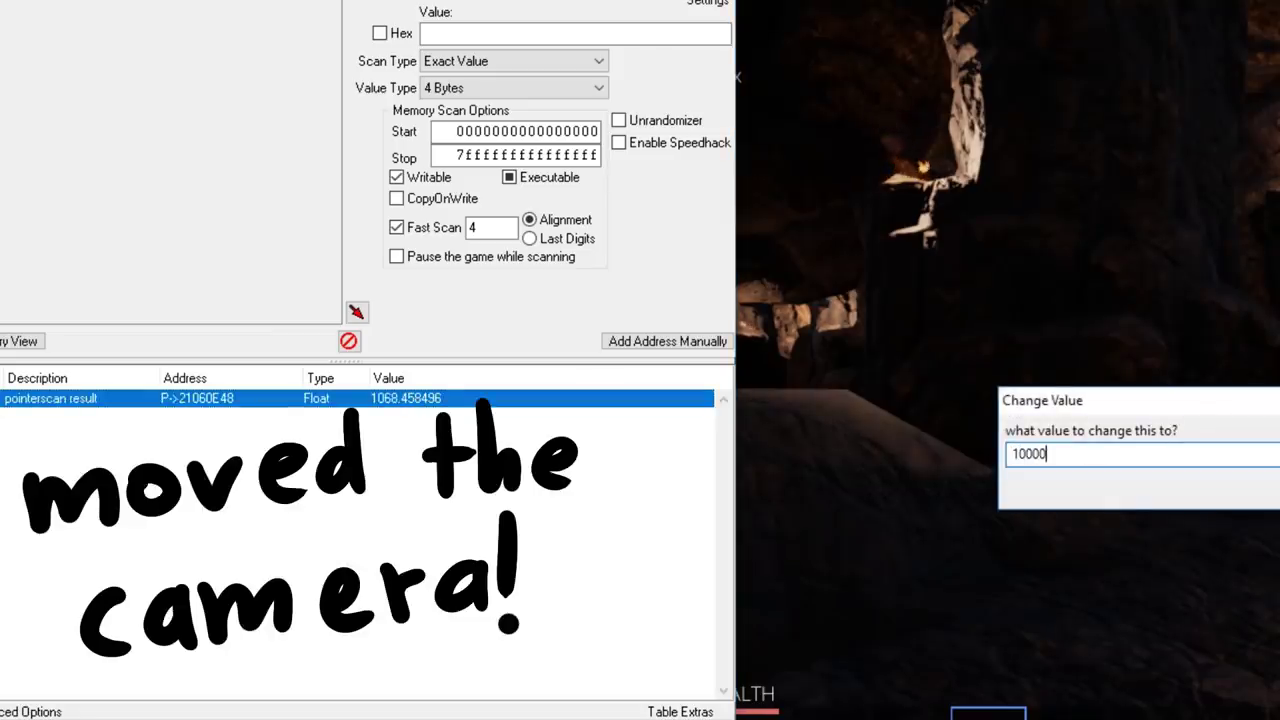
key("Return")
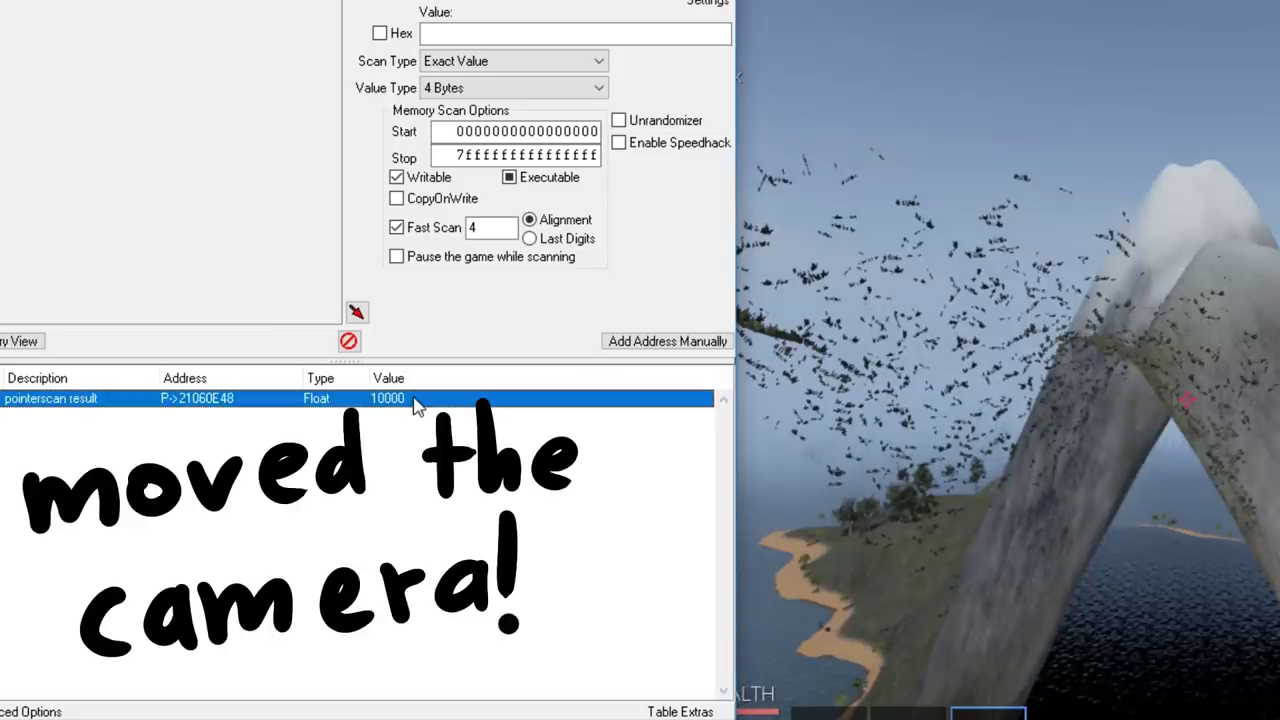
key("alt+Tab")
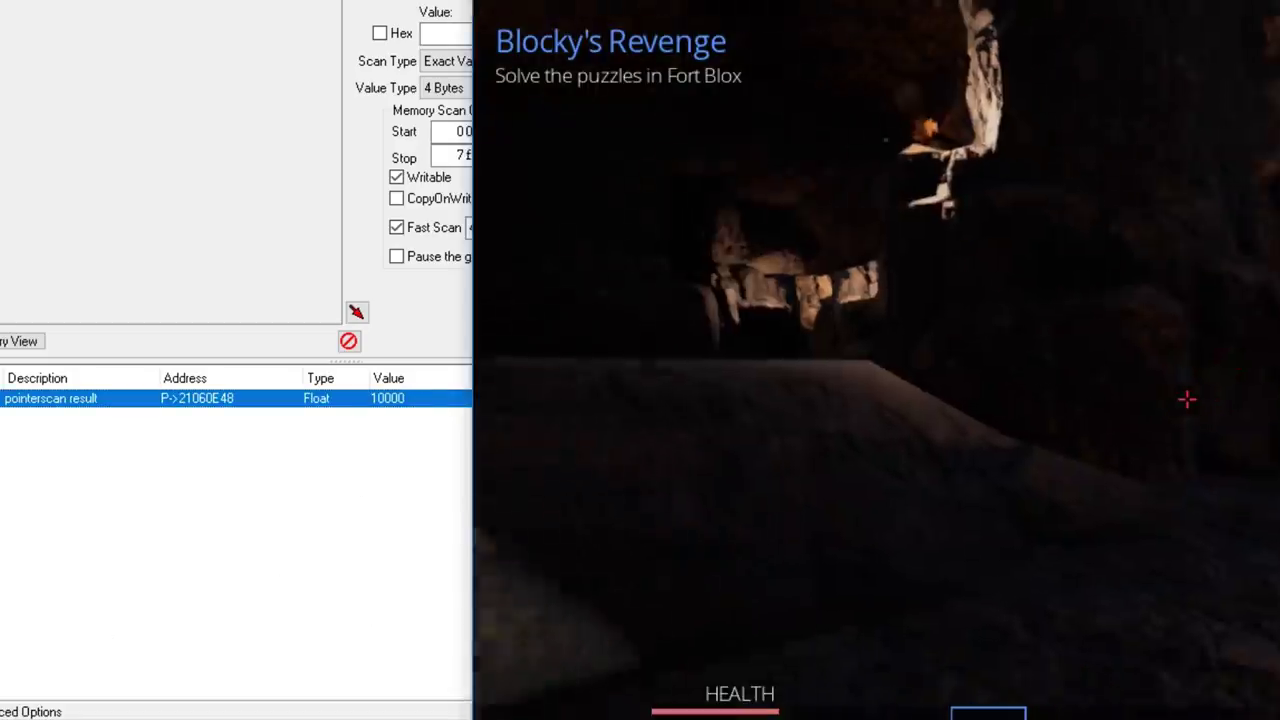
Browse the memory region of the pointerscan result and add the nearby changing address 21060E40 to the address list.
right_click(386, 400)
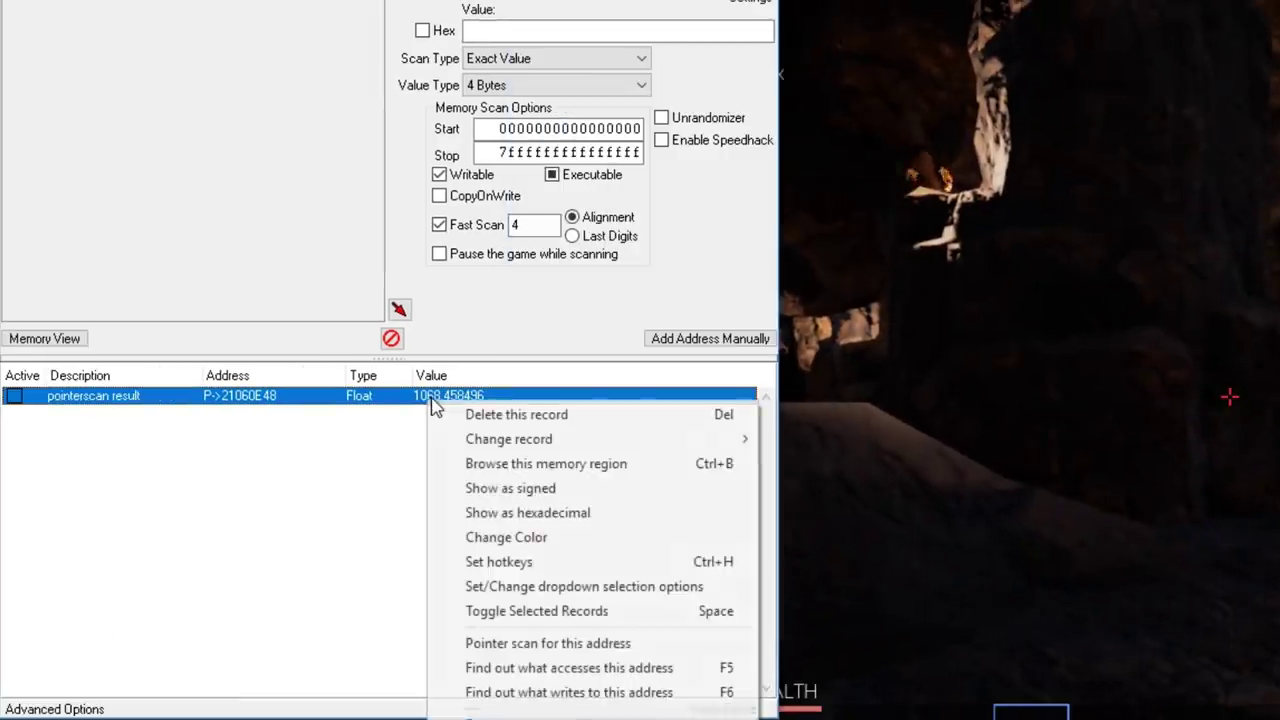
left_click(470, 464)
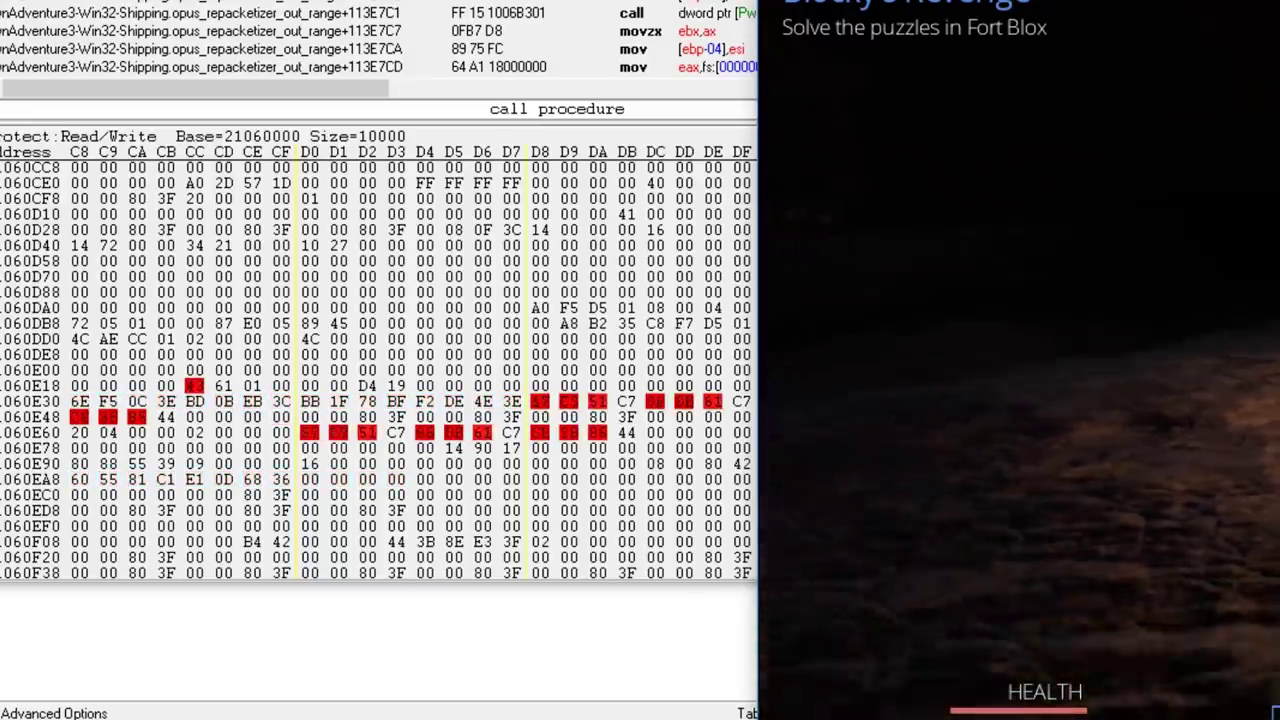
right_click(540, 402)
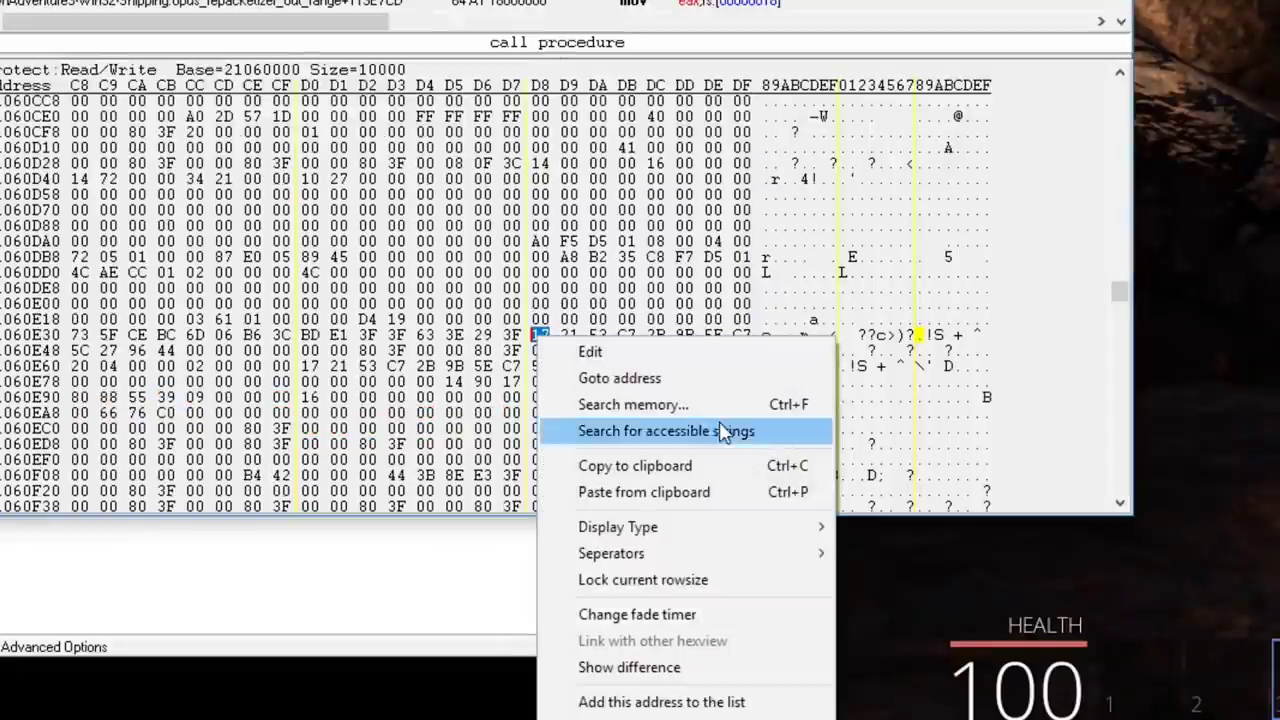
left_click(755, 705)
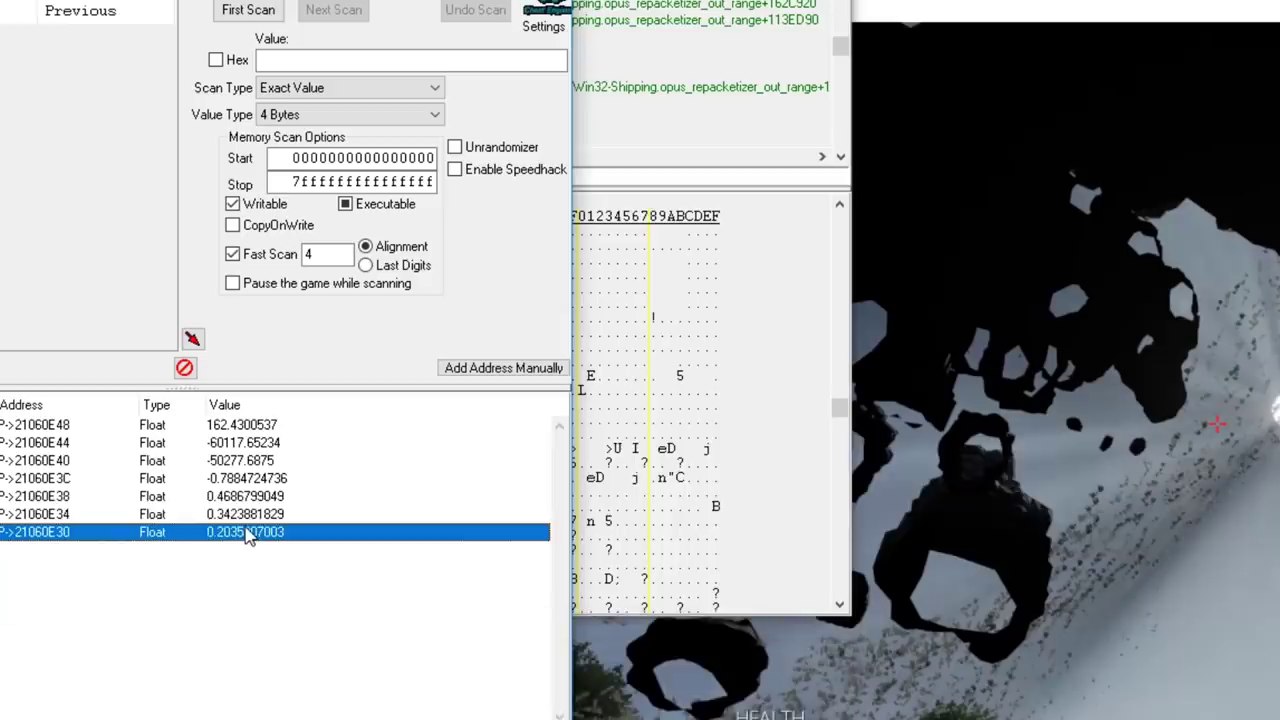
Flip the sign of the float at 21060E34 by setting it to -0.3423881829, and view the effect on the camera in the game.
double_click(215, 514)
left_click(405, 506)
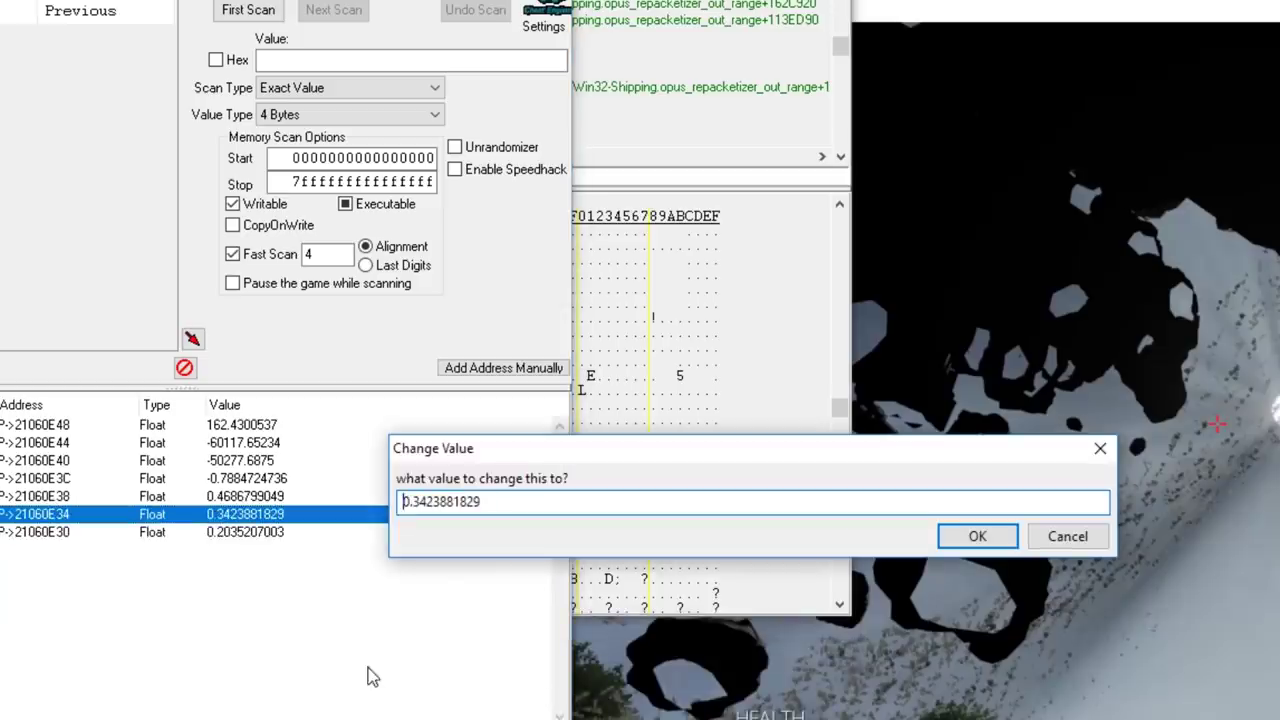
type("-")
left_click(955, 540)
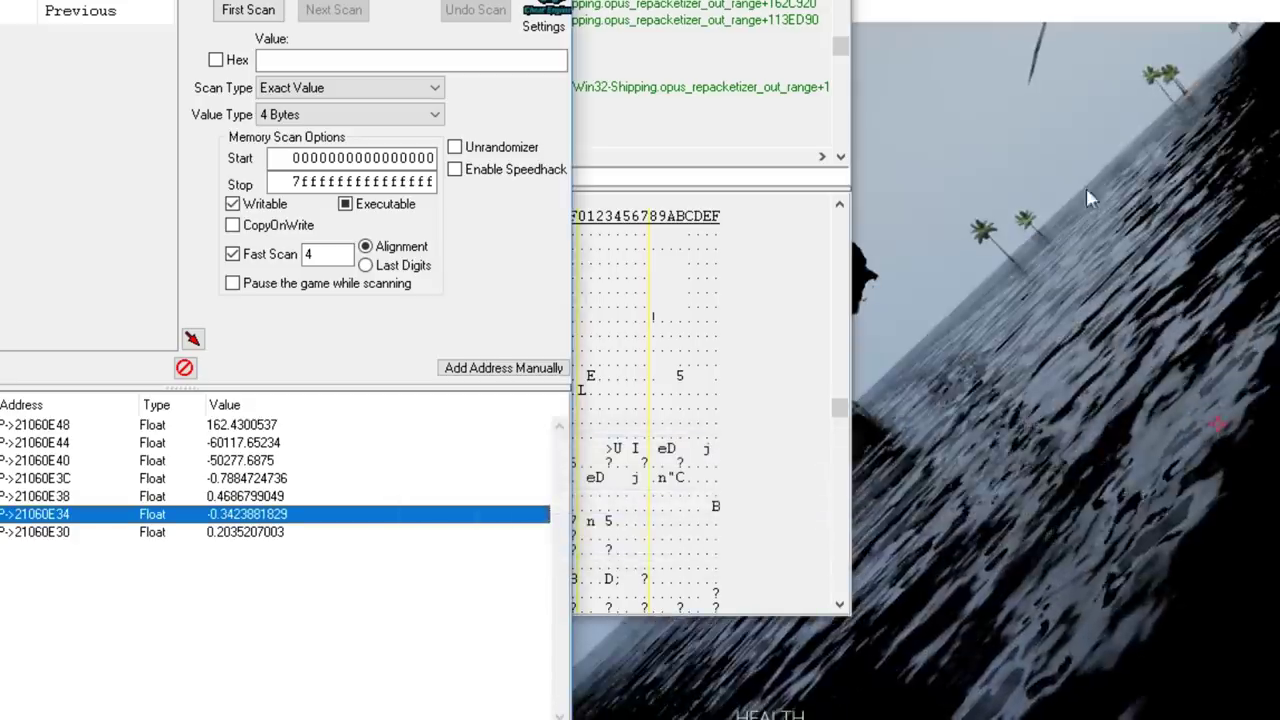
left_click(1250, 8)
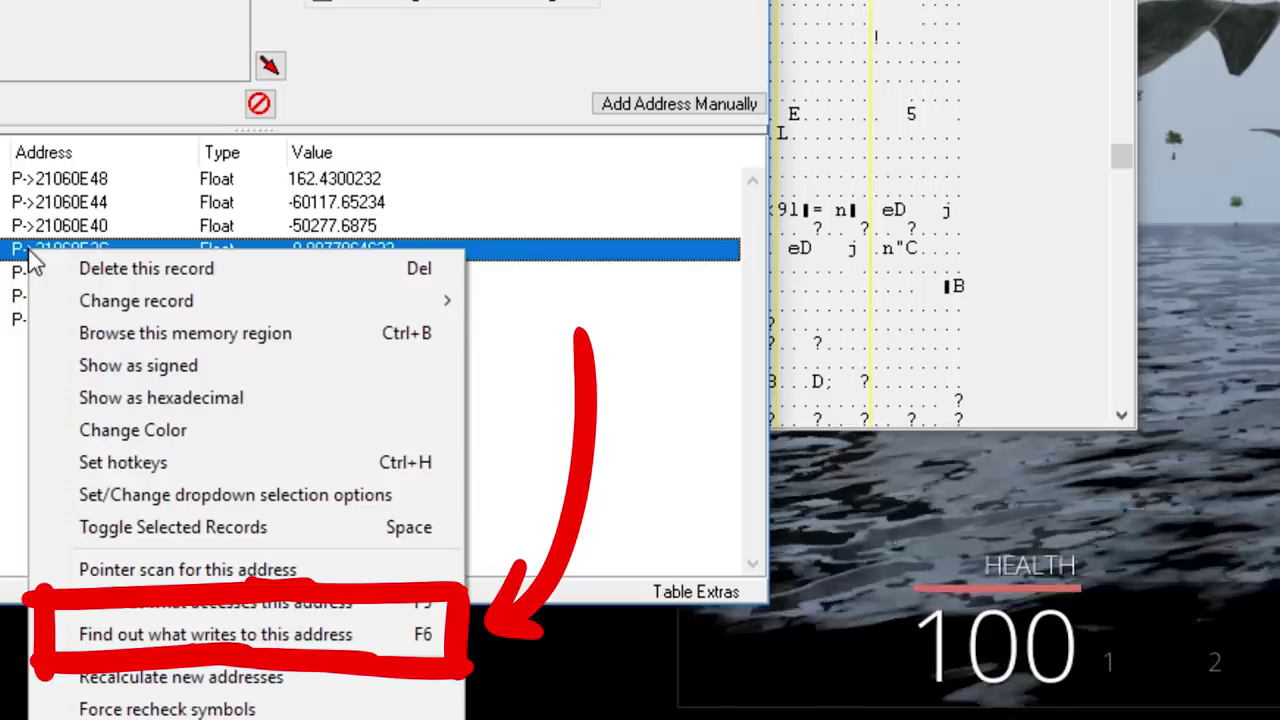
Find out what writes to address 21060E3C and replace the movaps [esi+00000080],xmm0 instruction with code that does nothing.
left_click(381, 634)
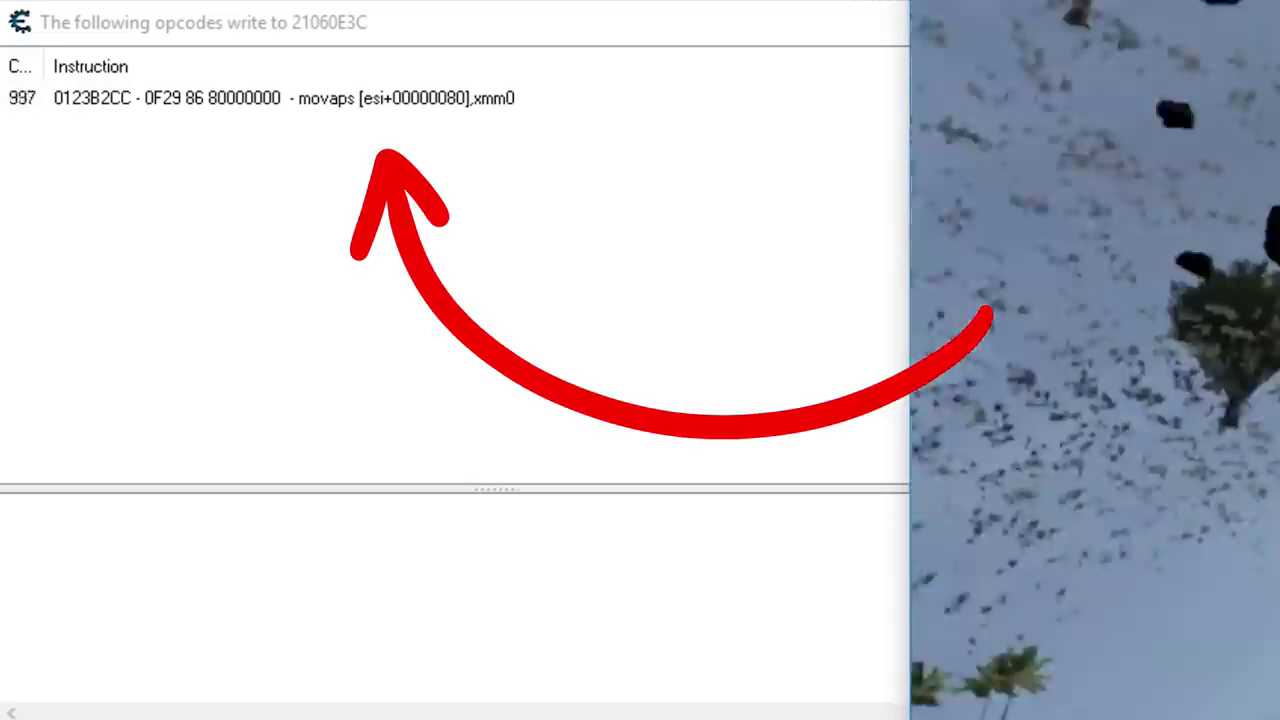
left_click(440, 100)
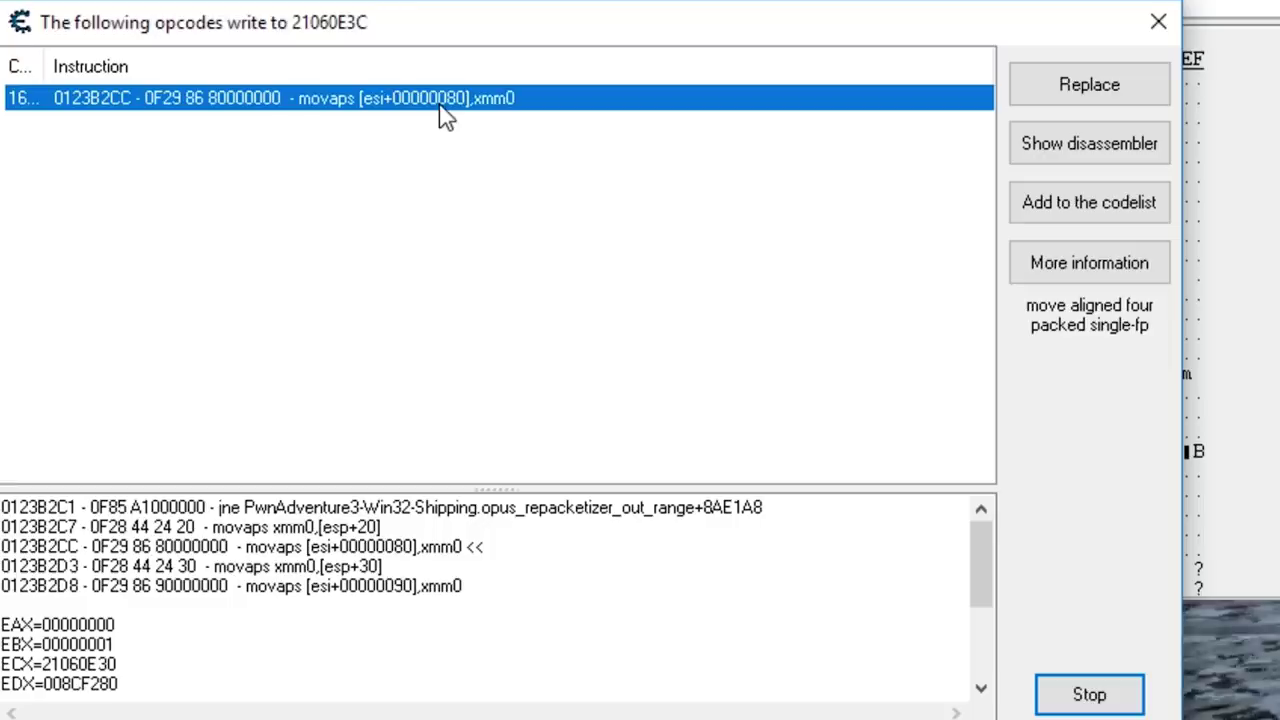
right_click(443, 100)
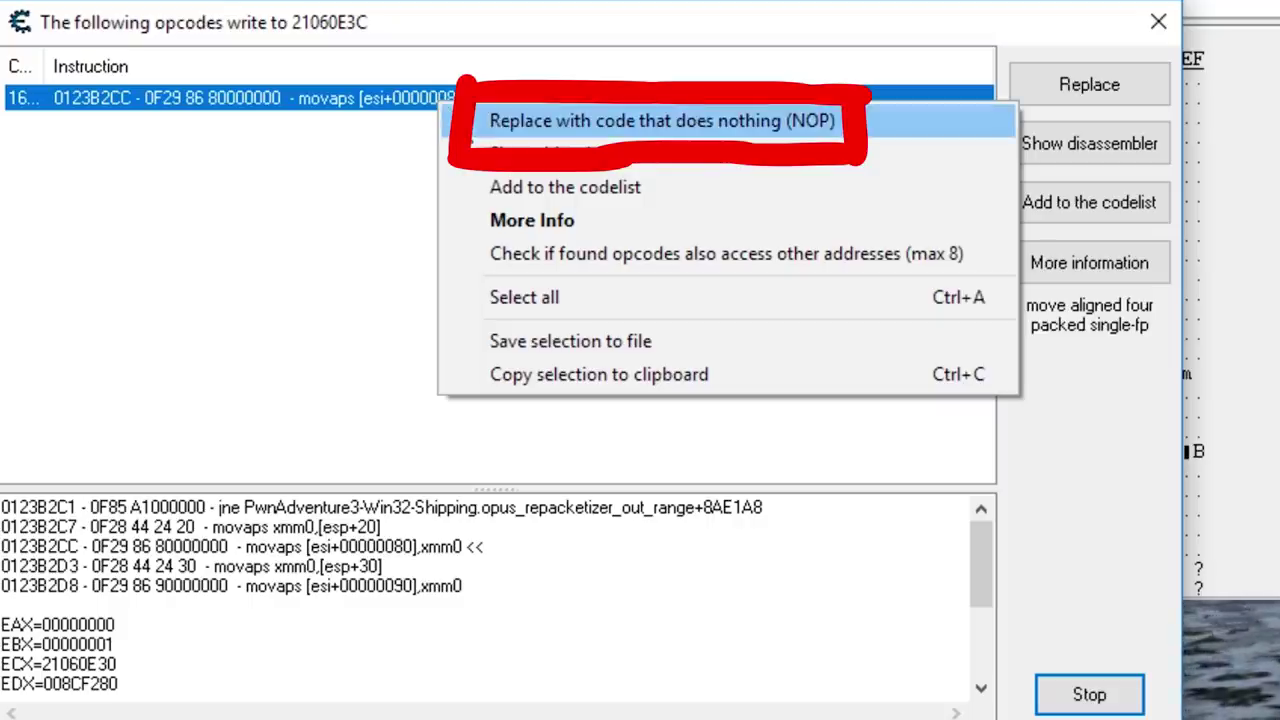
left_click(462, 125)
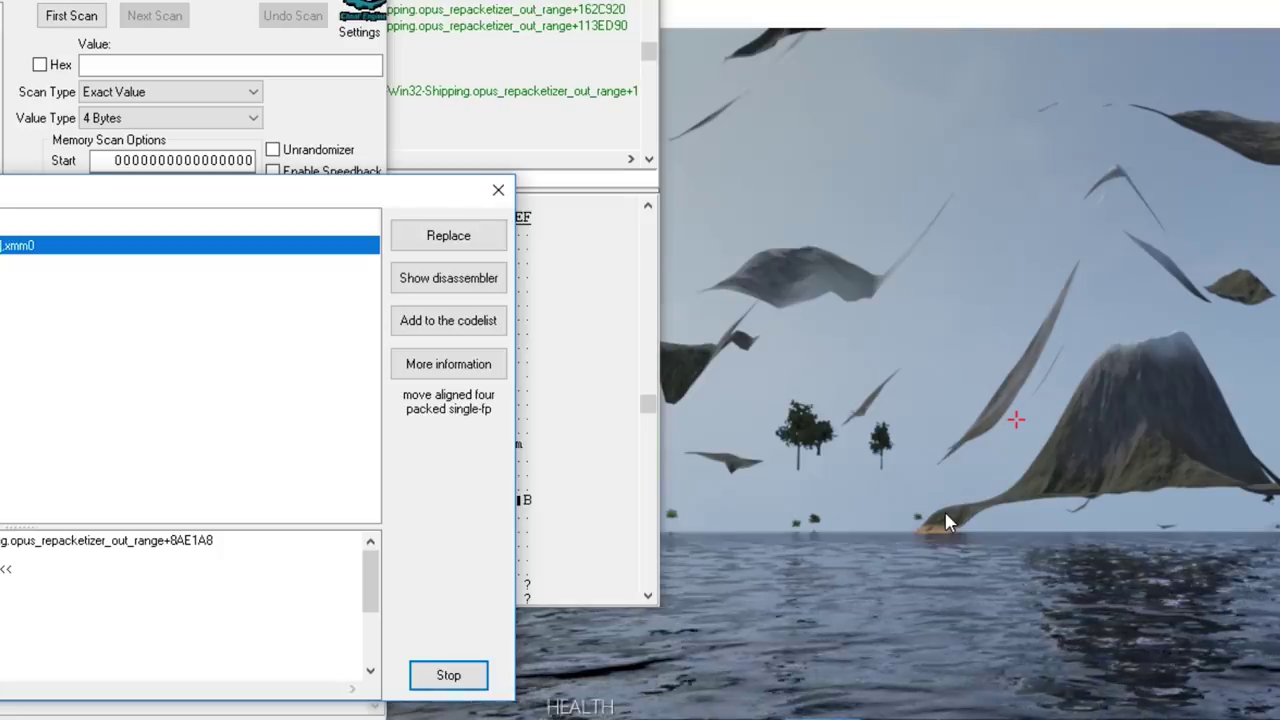
left_click(946, 514)
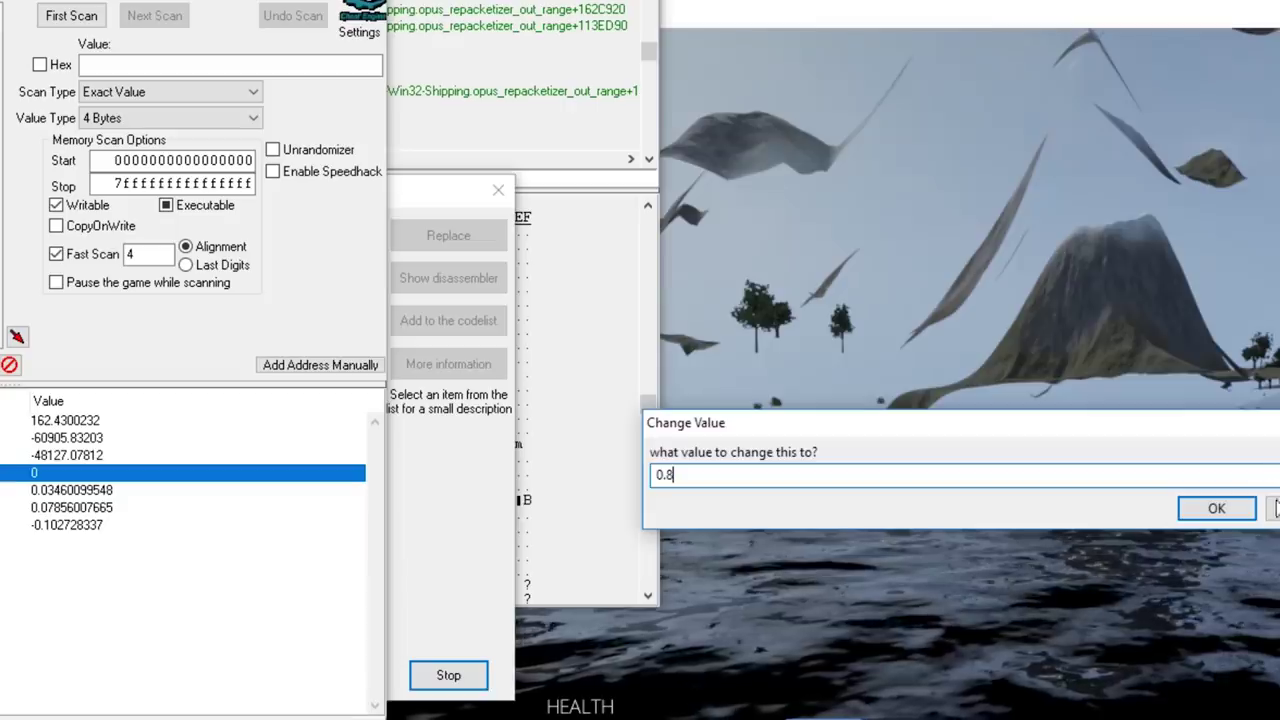
Set the float value at 21060E3C to 0.8 and move the player forward in the game with the tilted view.
left_click(1214, 509)
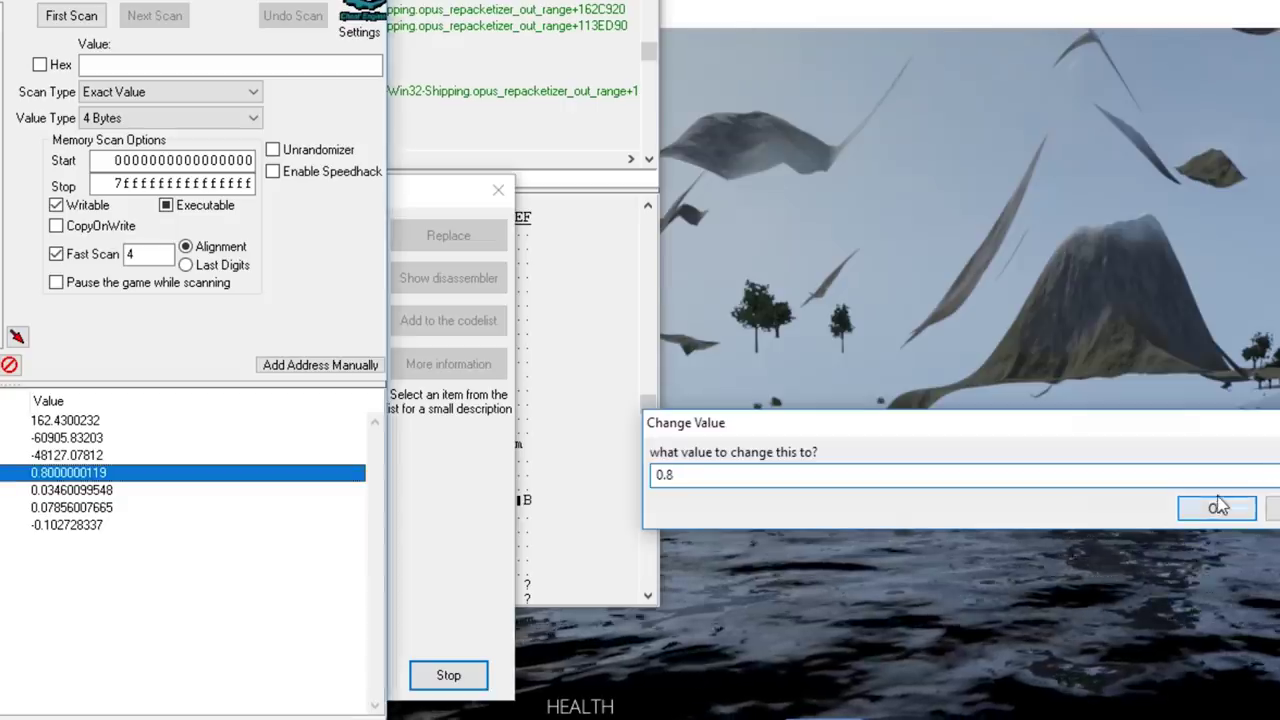
left_click(1154, 520)
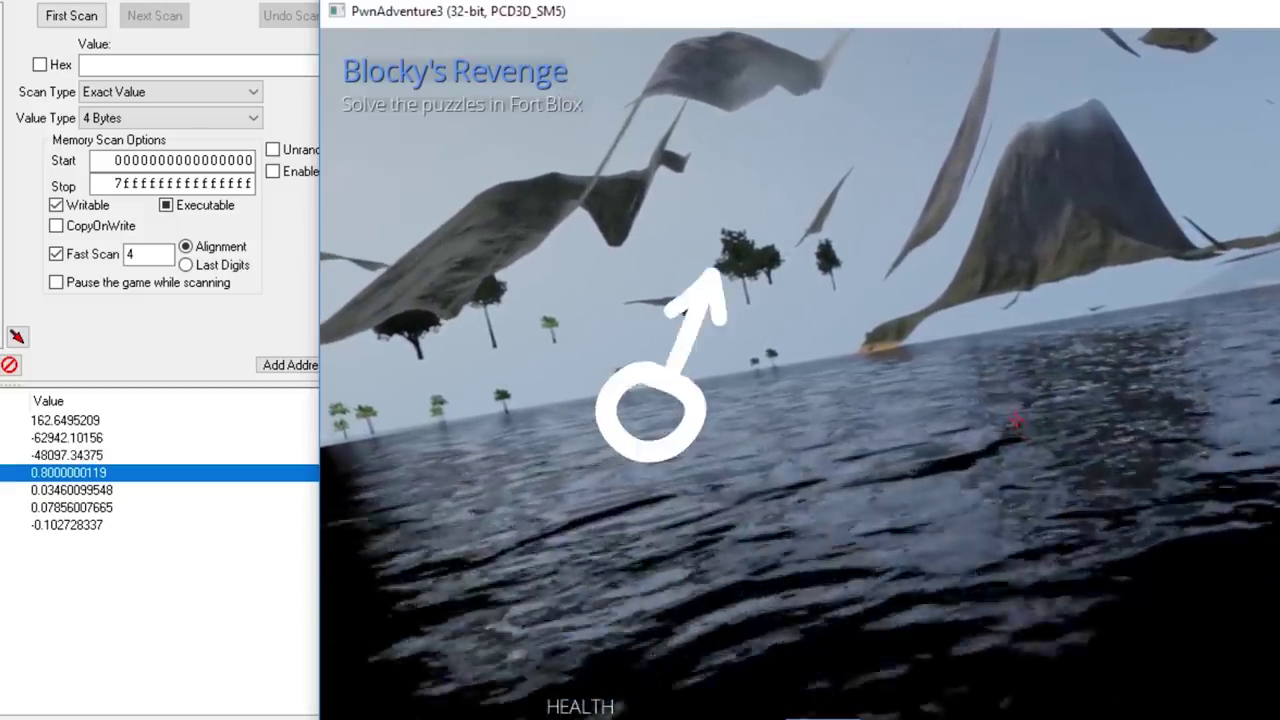
key("w")
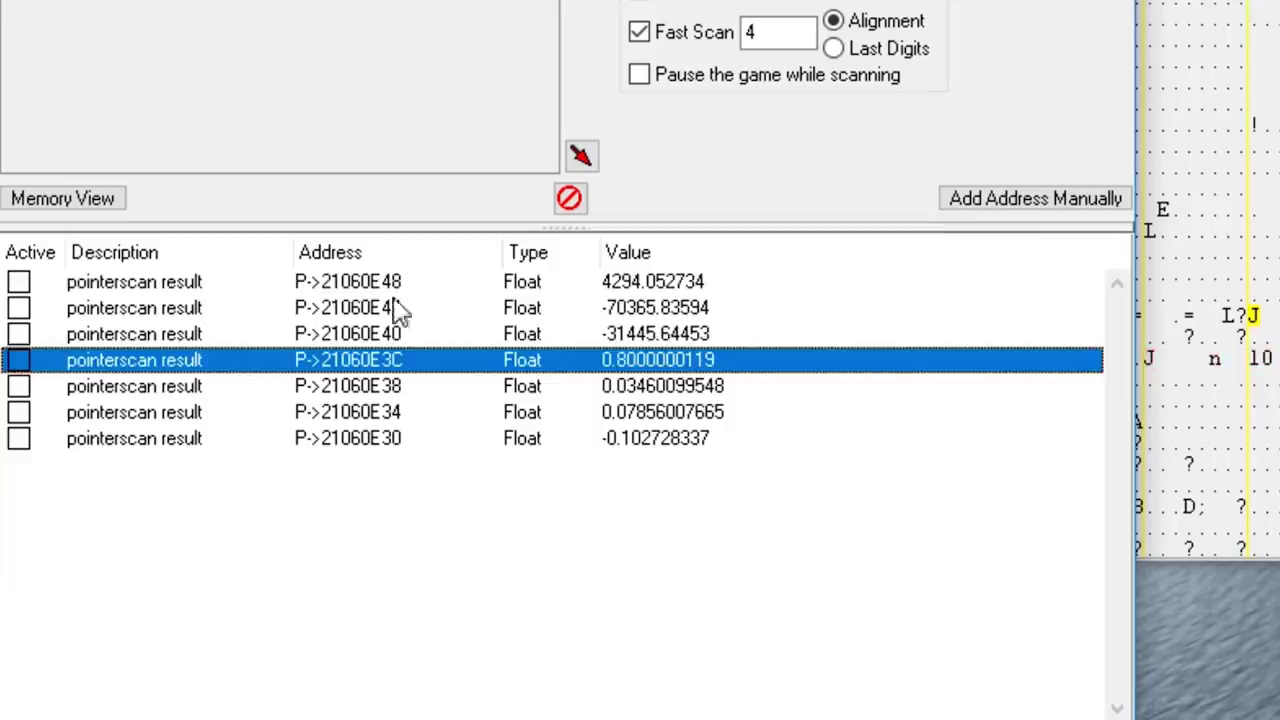
Find out what writes to address 21060E48 and replace the movaps [esi+00000090],xmm0 instruction with code that does nothing.
right_click(404, 283)
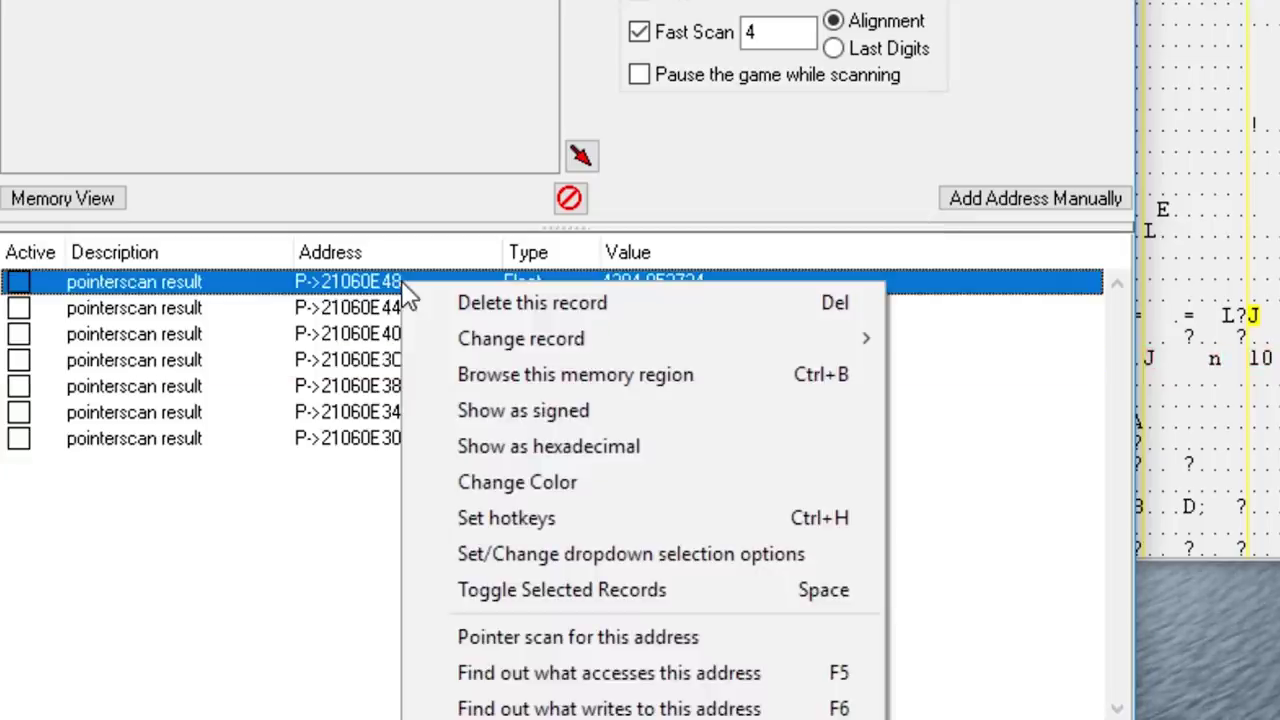
left_click(737, 706)
key("w")
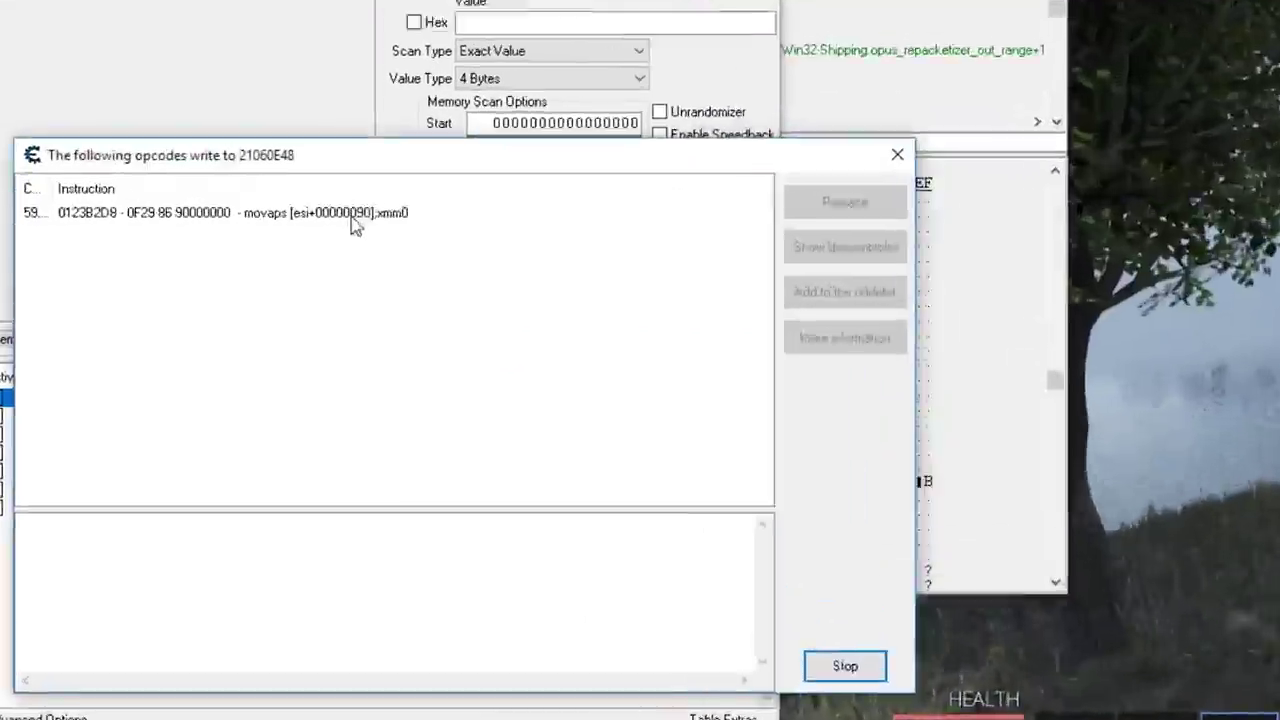
right_click(286, 259)
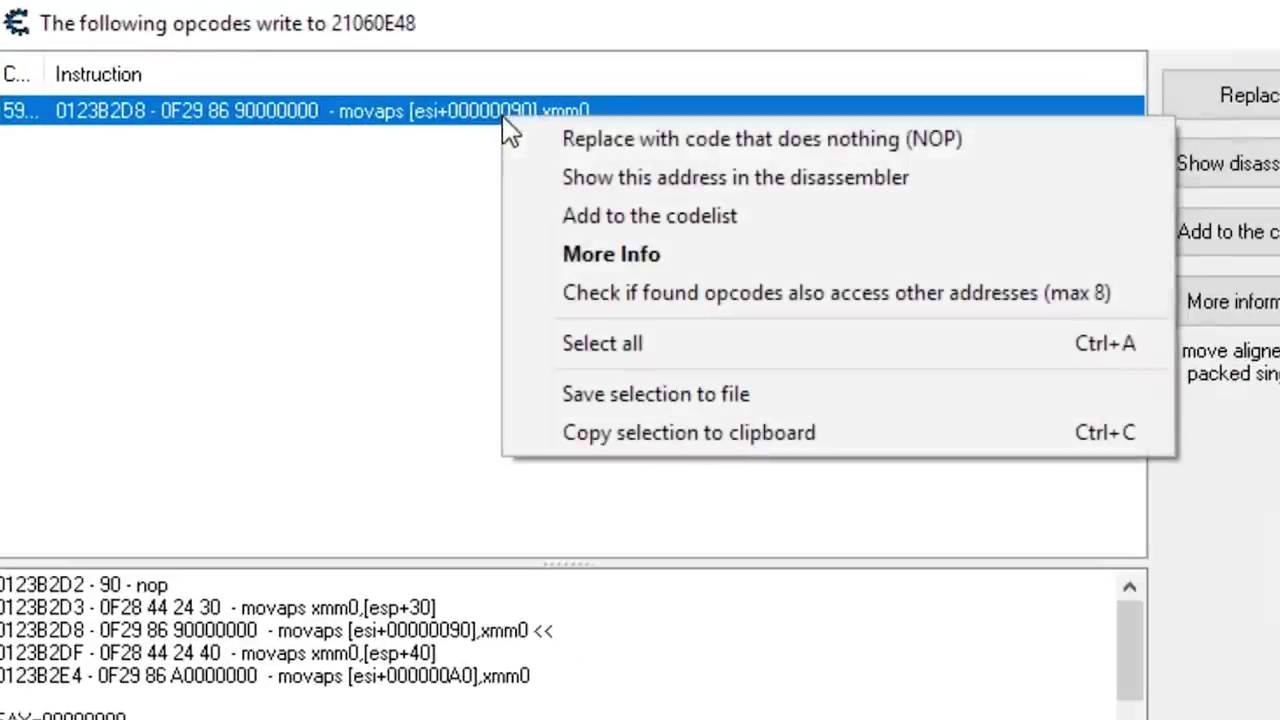
left_click(558, 141)
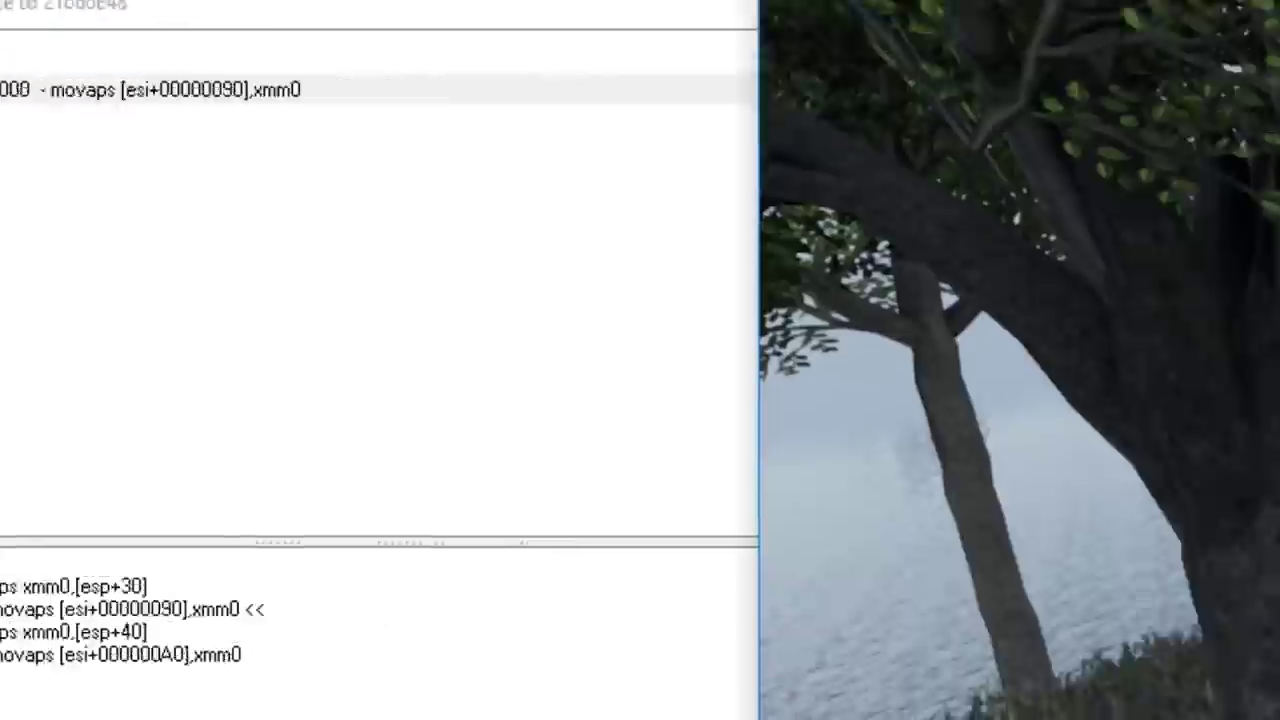
Try to walk the player forward, backward and sideways in PwnAdventure3 to test the disabled position write.
key("w")
key("d")
key("a")
key("w")
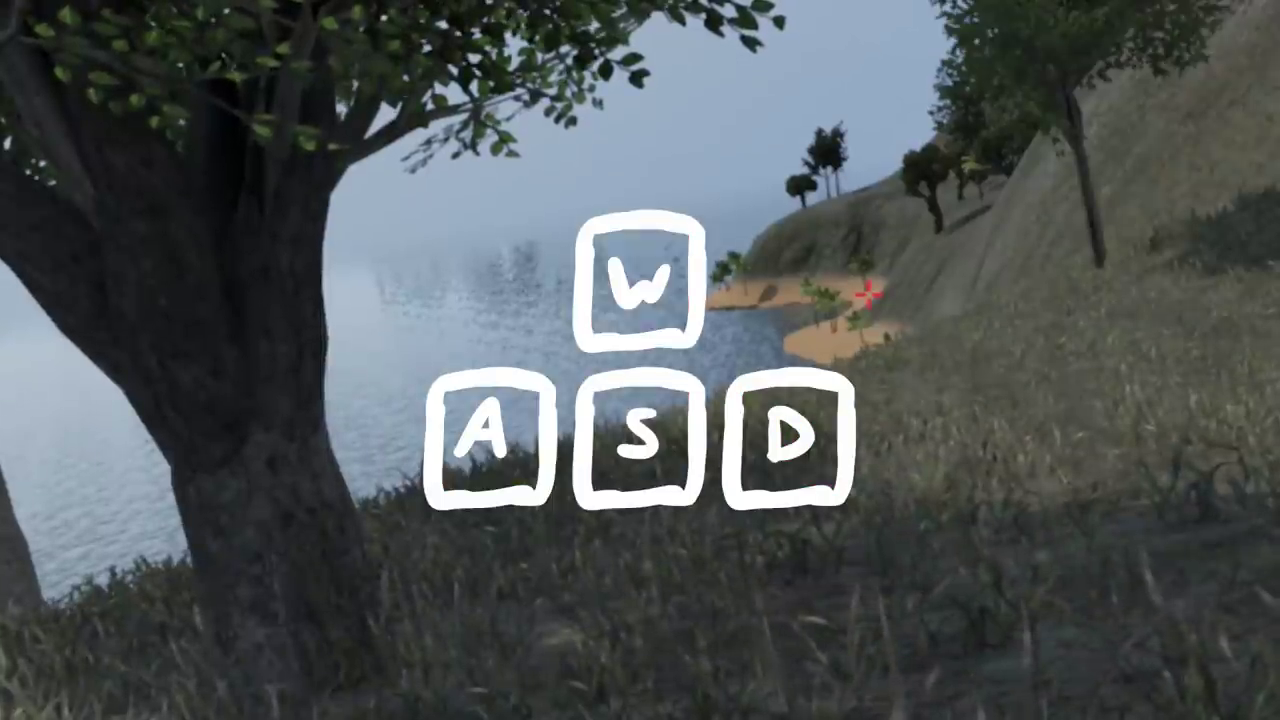
key("s")
key("d")
key("w")
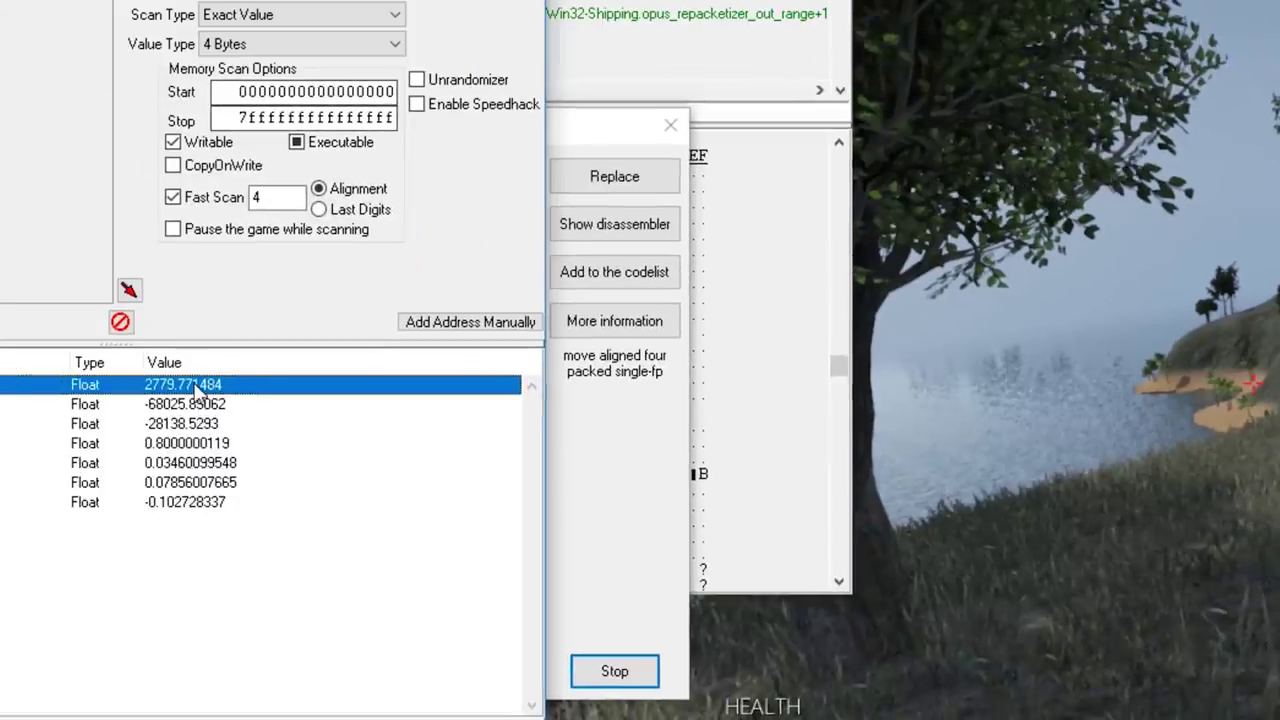
Set the float value at 21060E48 to 3000.
double_click(124, 386)
type("300")
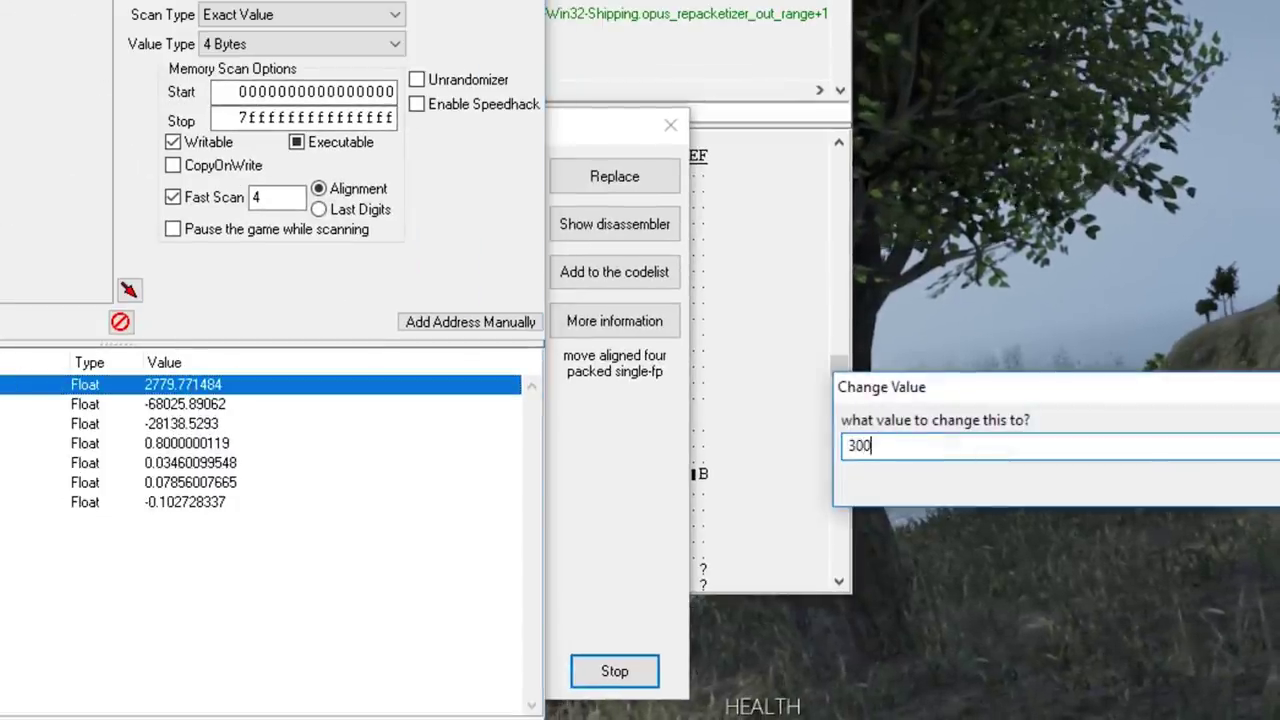
type("0")
key("Return")
Enter a new negative value for the float at 21060E44, and switch to PwnAdventure3 to move the player forward.
double_click(188, 404)
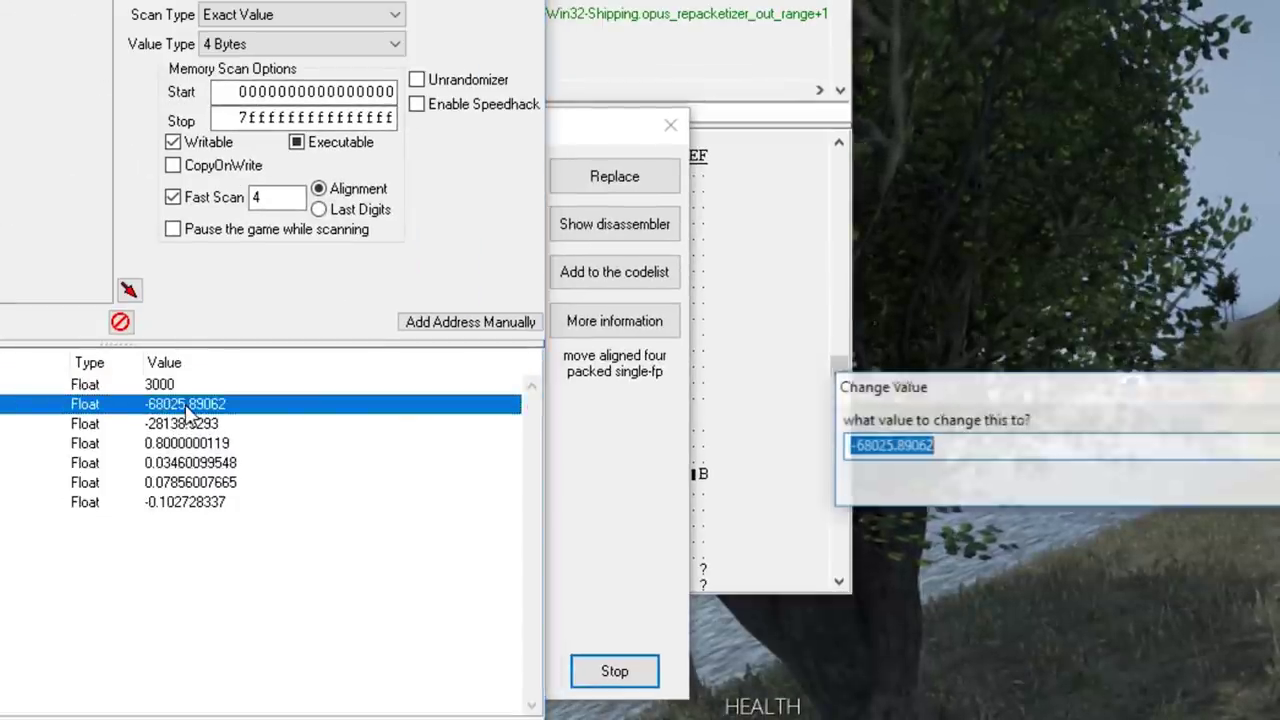
type("-20000")
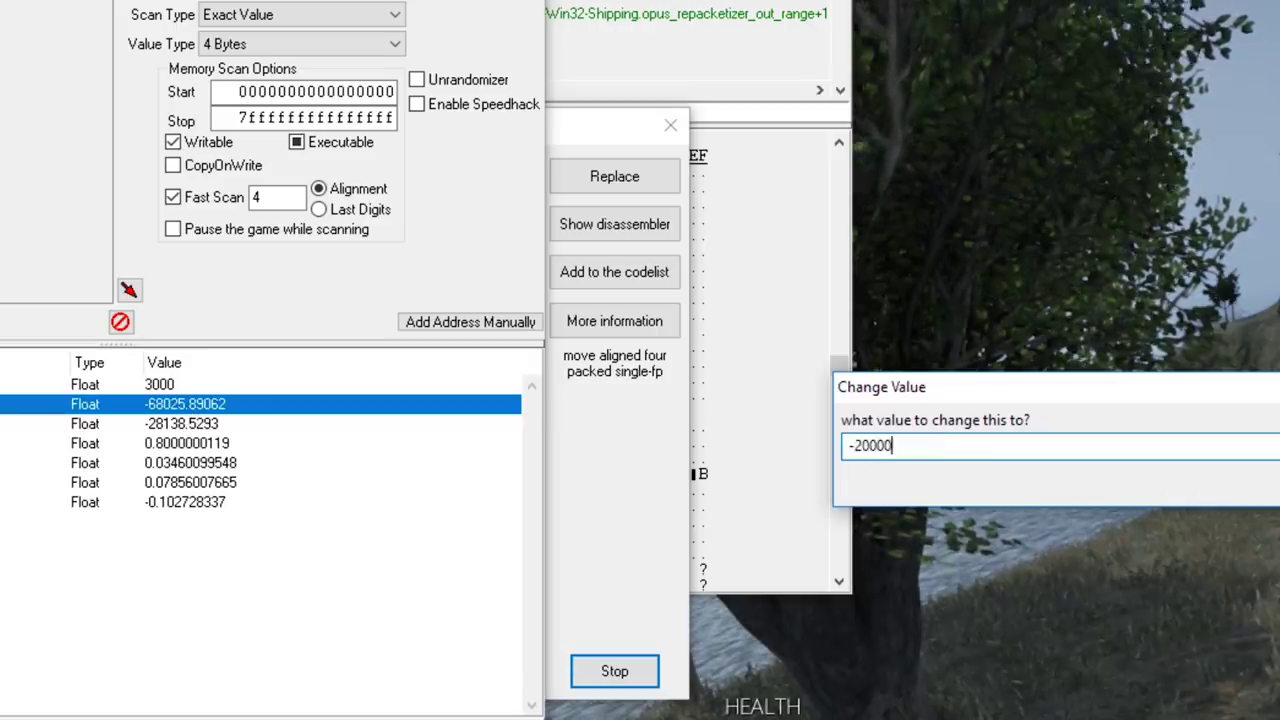
key("Return")
key("alt+Tab")
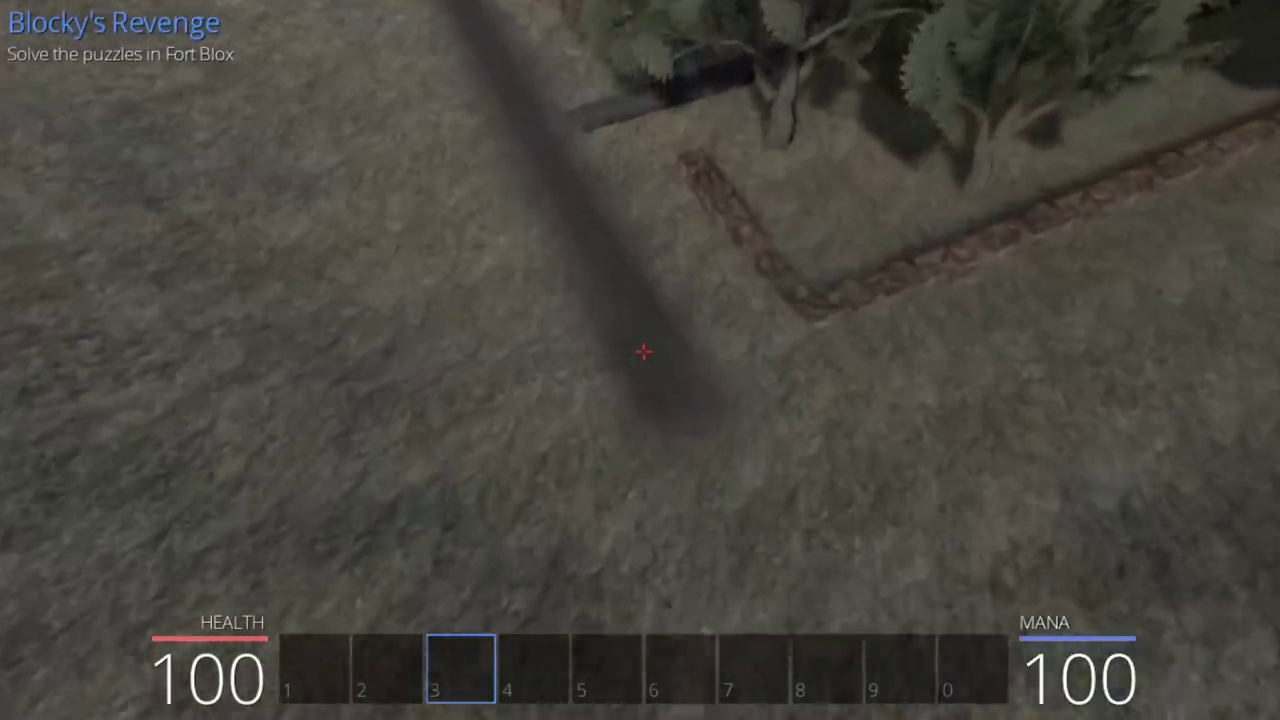
key("w")
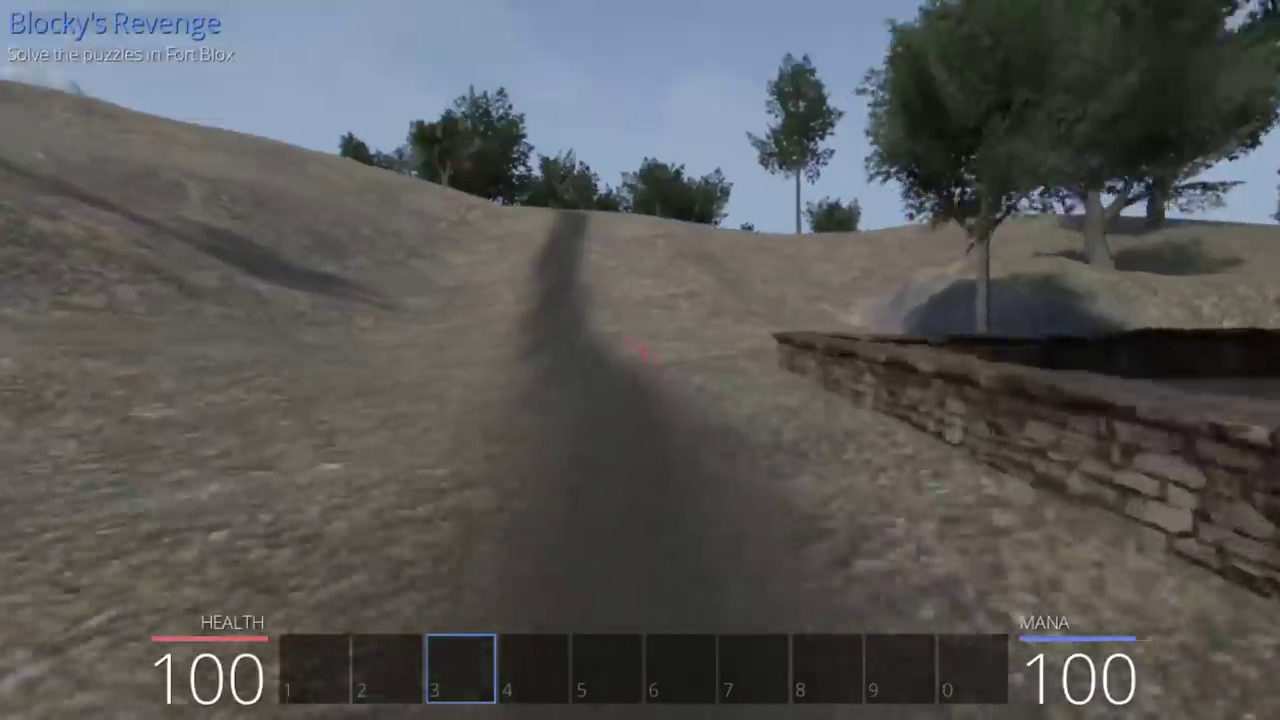